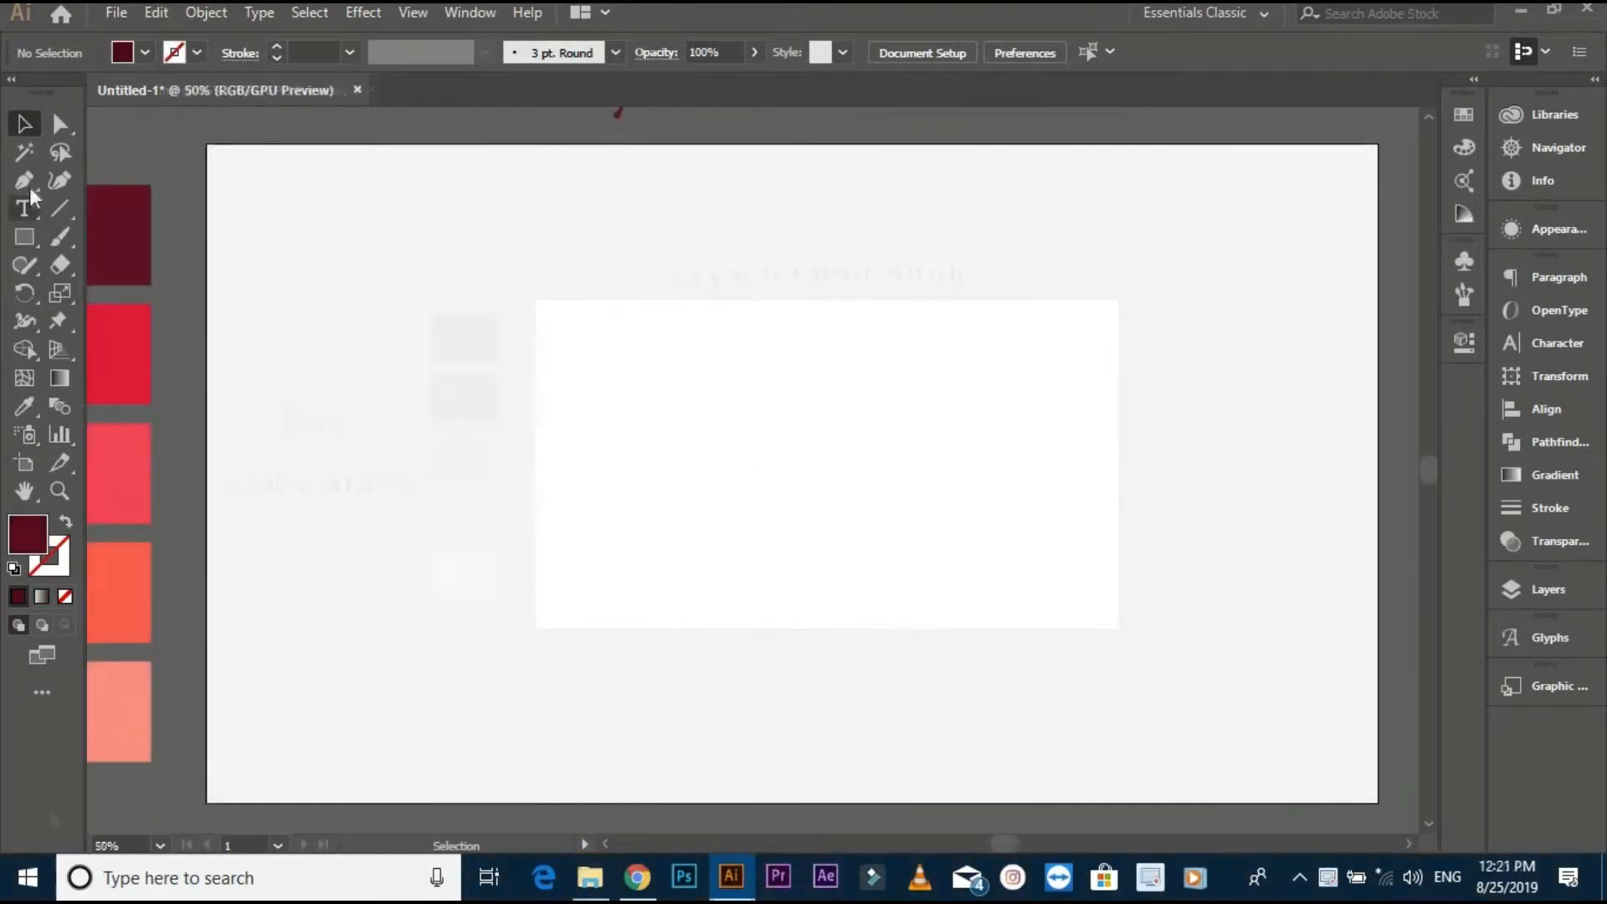
# Draw a straight diagonal line about 278 px long with the Pen tool, sloping down to the right on the artboard.
pyautogui.click(28, 186)
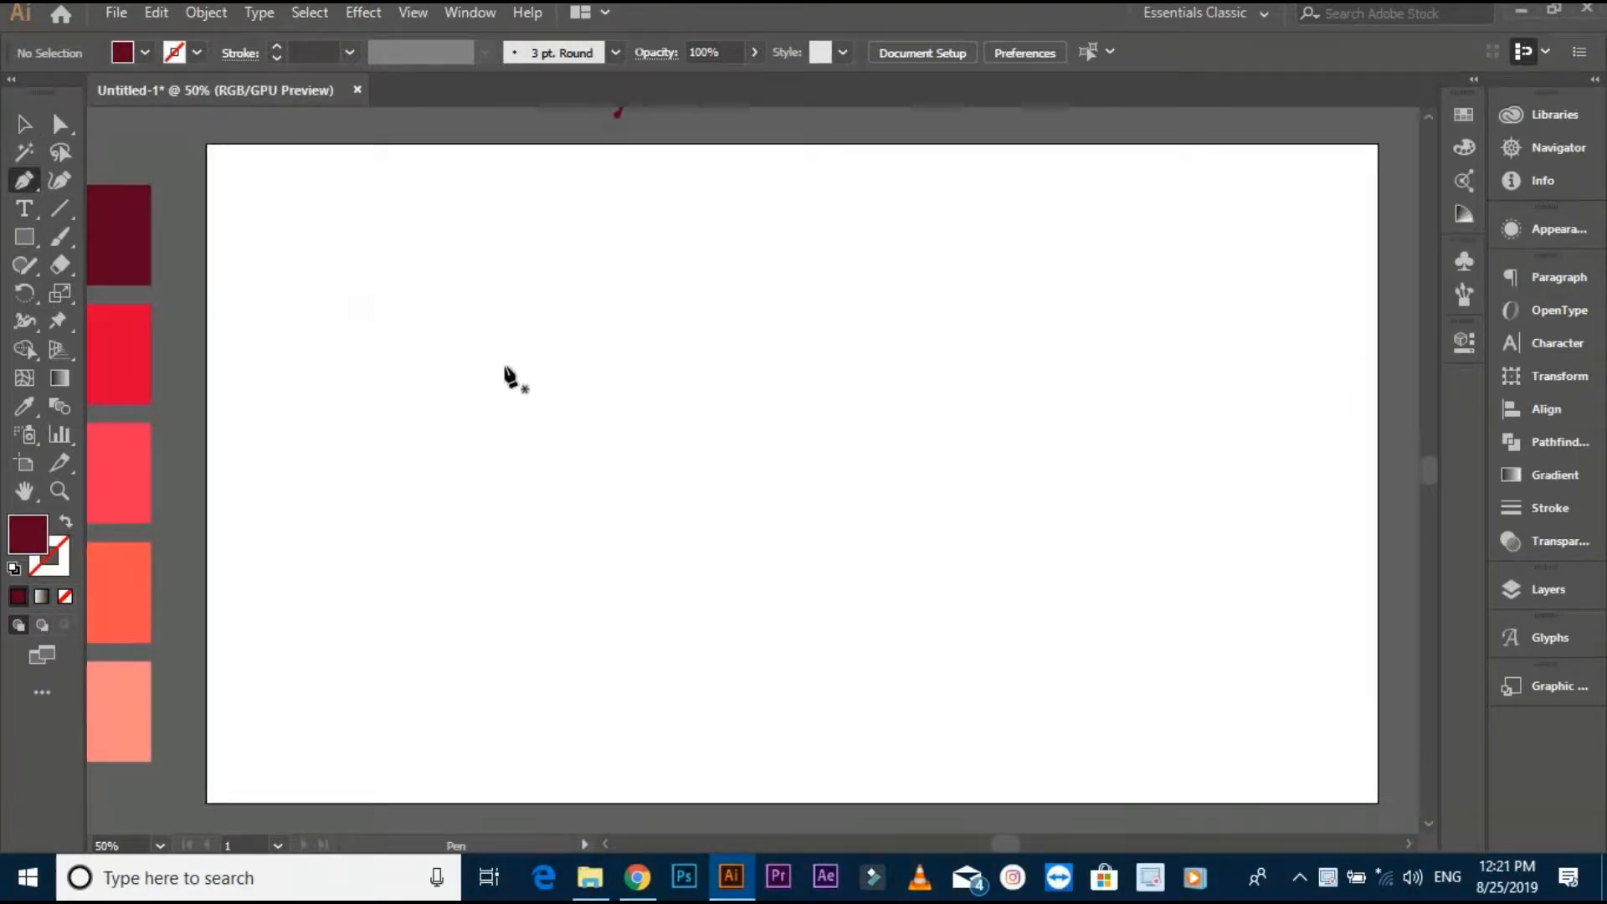
pyautogui.click(504, 366)
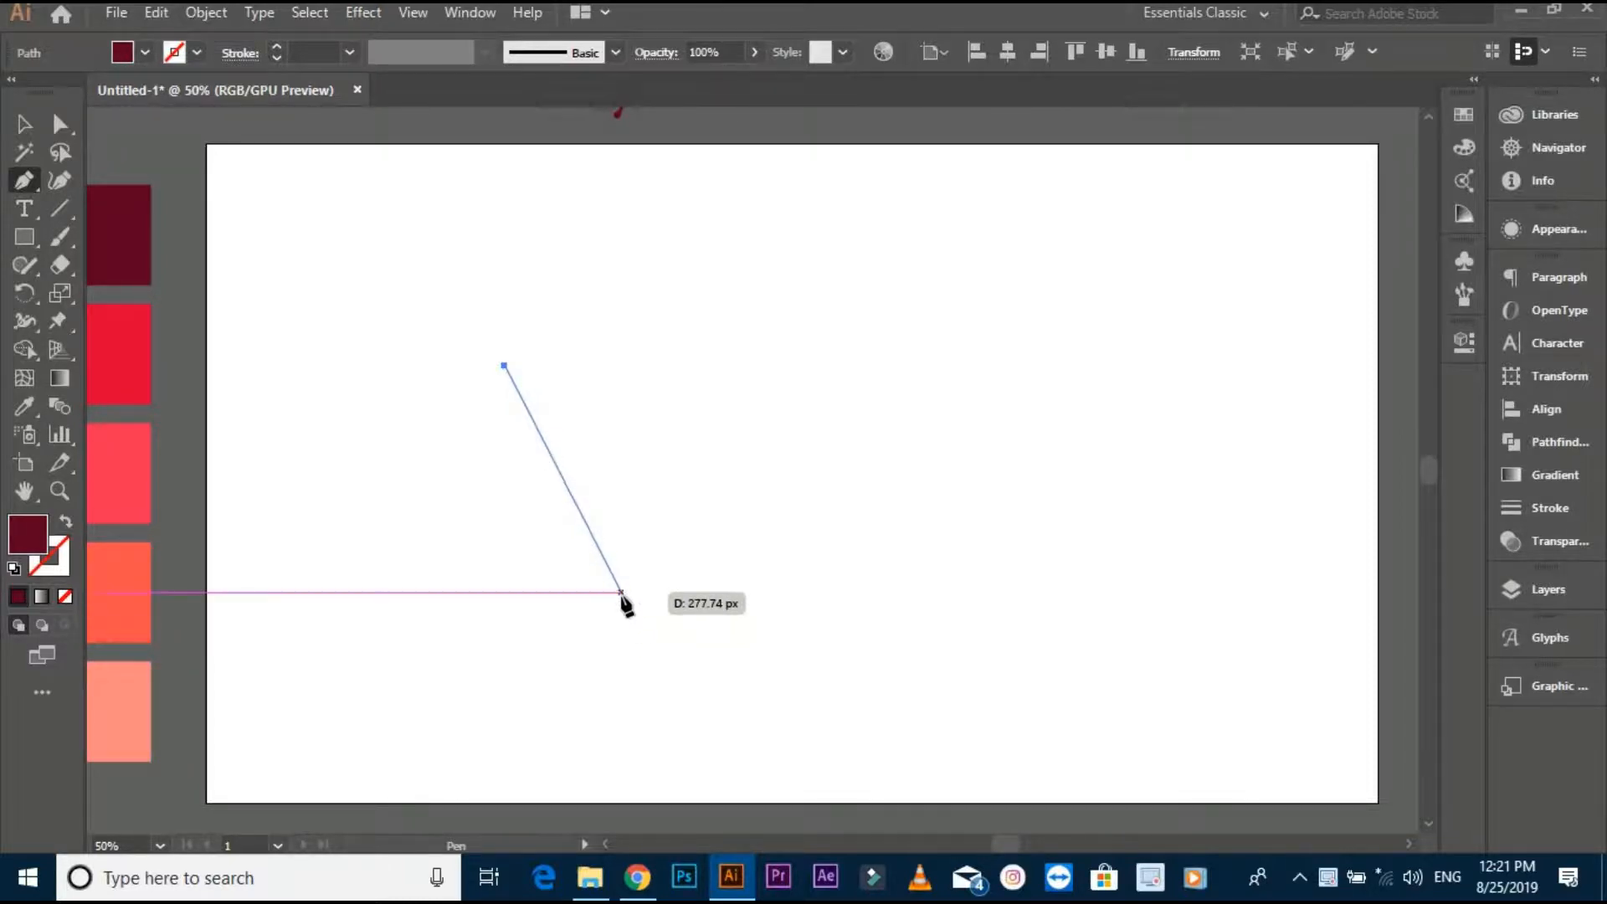
pyautogui.click(620, 592)
pyautogui.press('v')
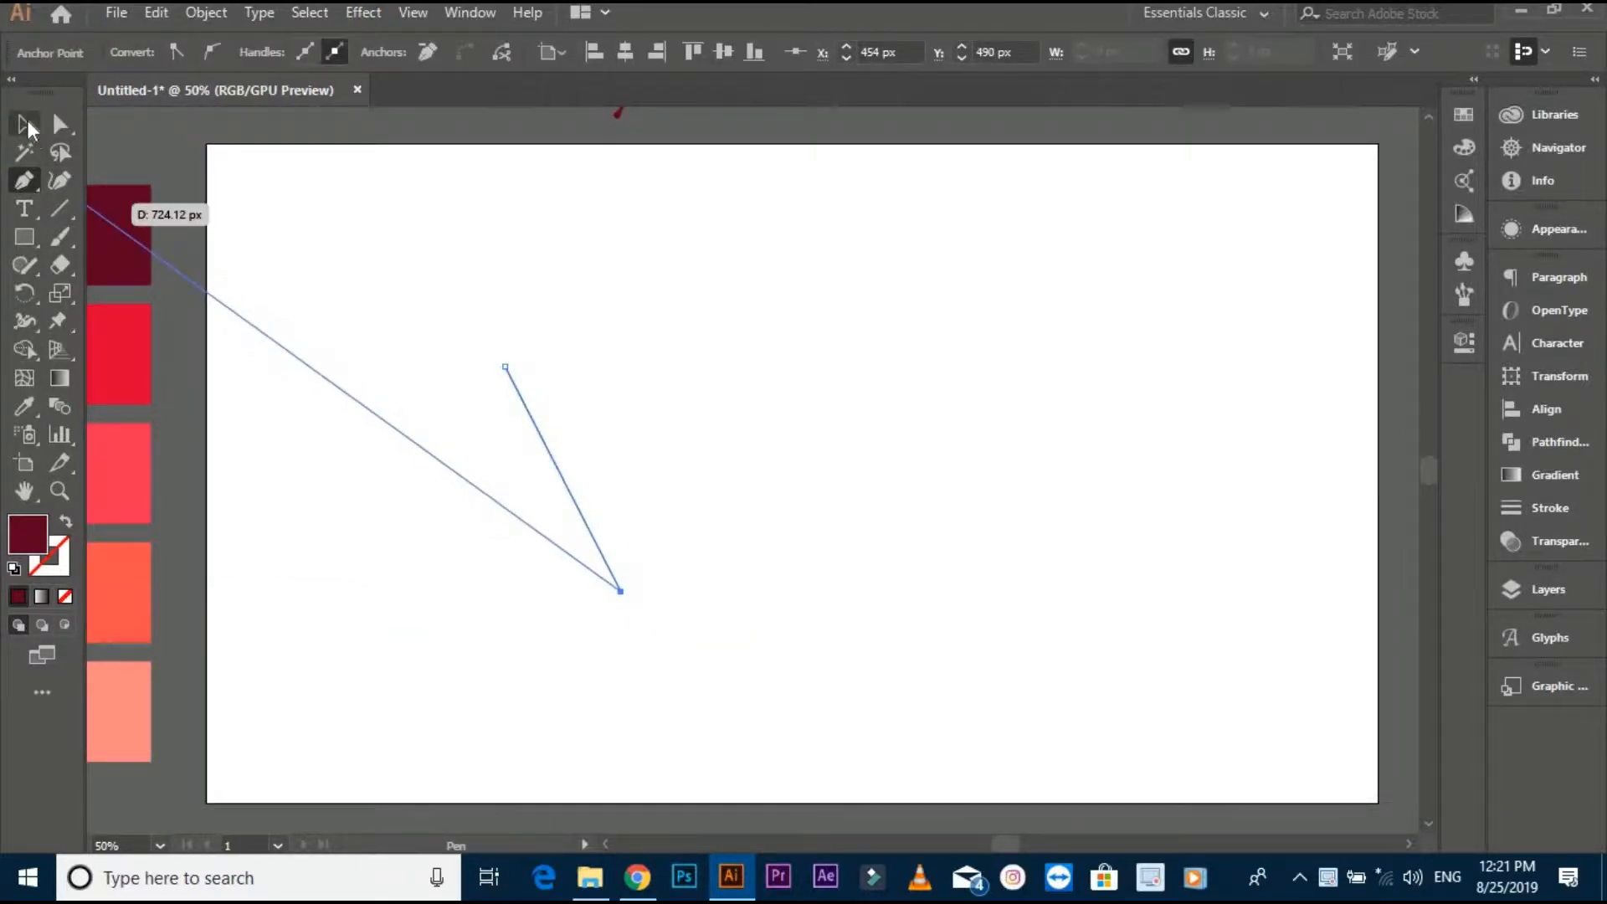
# Swap the line's dark red fill to its stroke and set the stroke weight to 7 pt.
pyautogui.click(65, 521)
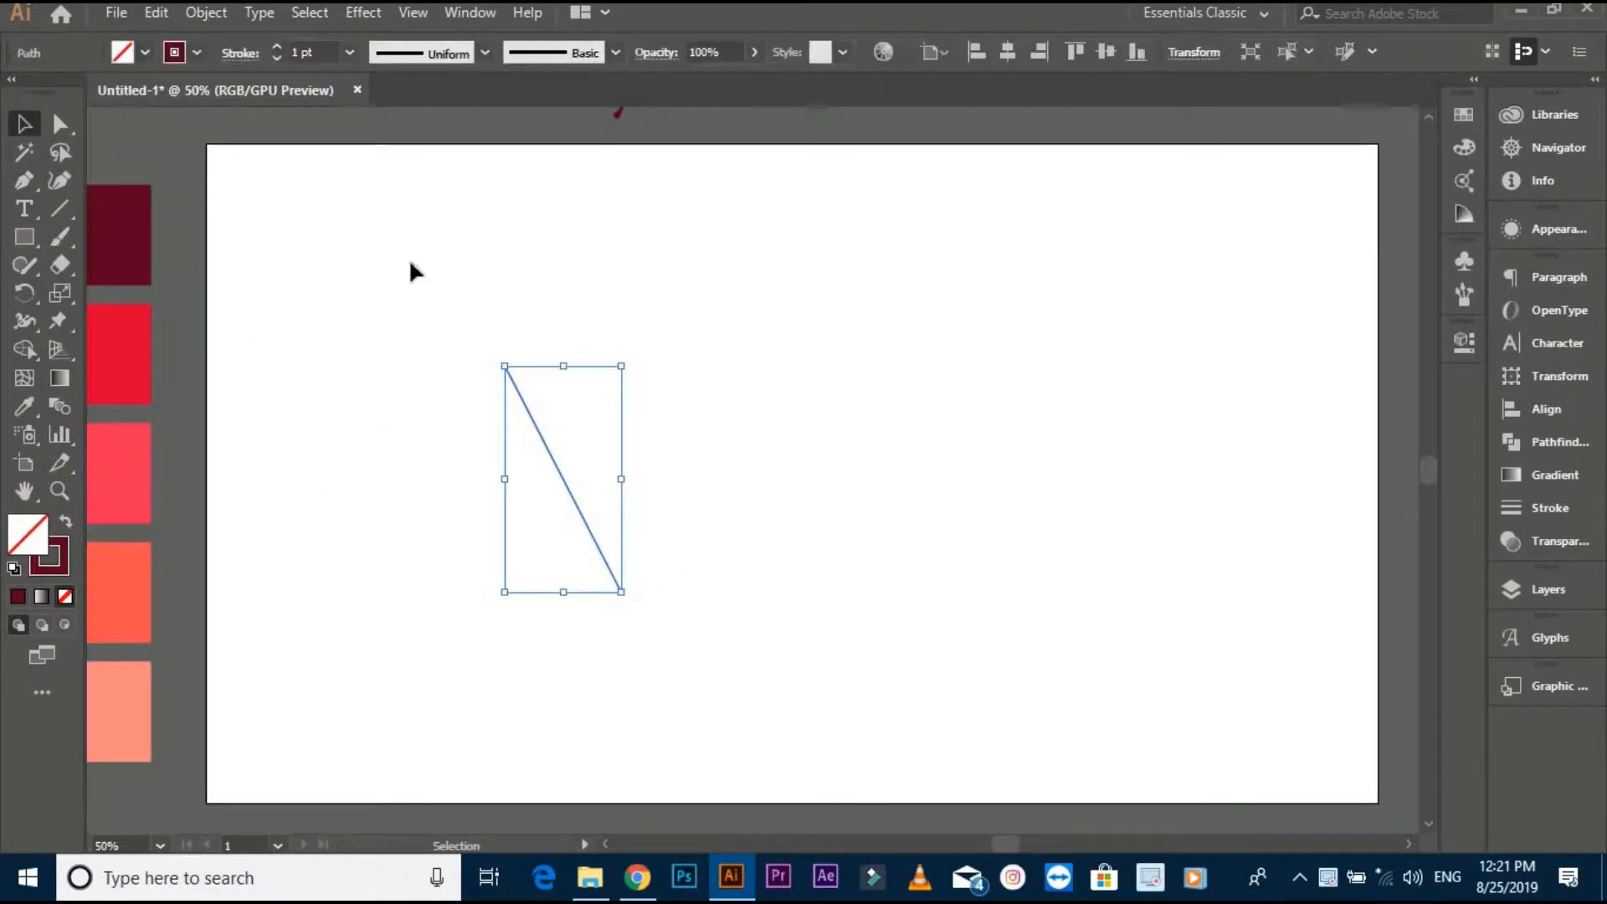
pyautogui.click(348, 55)
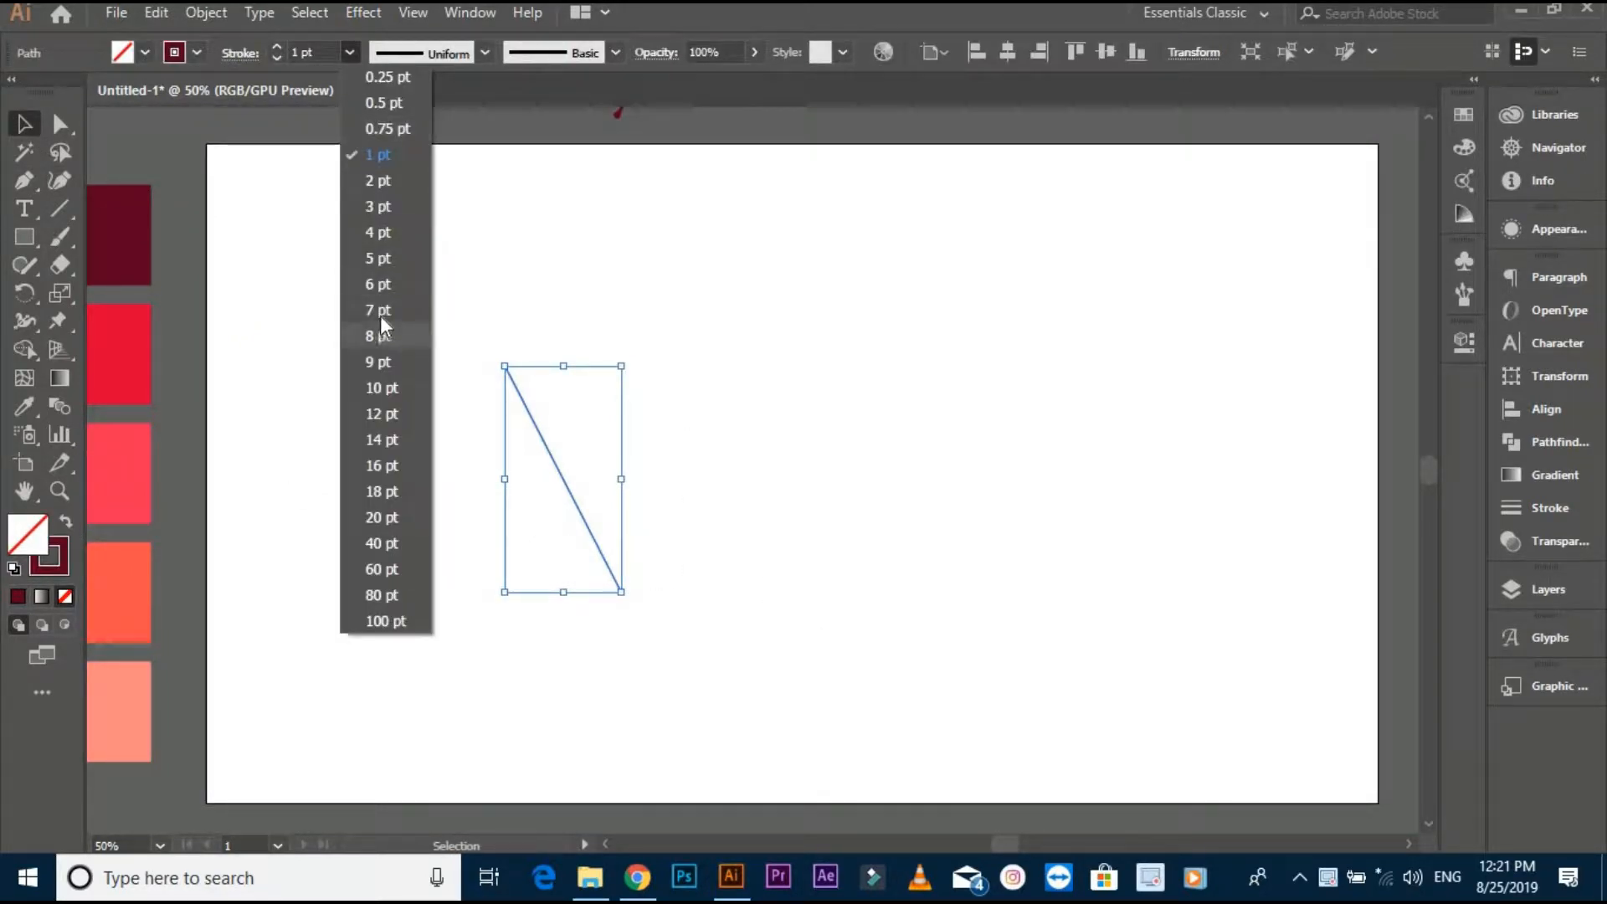
pyautogui.click(379, 313)
# Duplicate the line a short distance to the right and repeat the copy to make four evenly spaced parallel lines.
pyautogui.scroll(1, 580, 465)
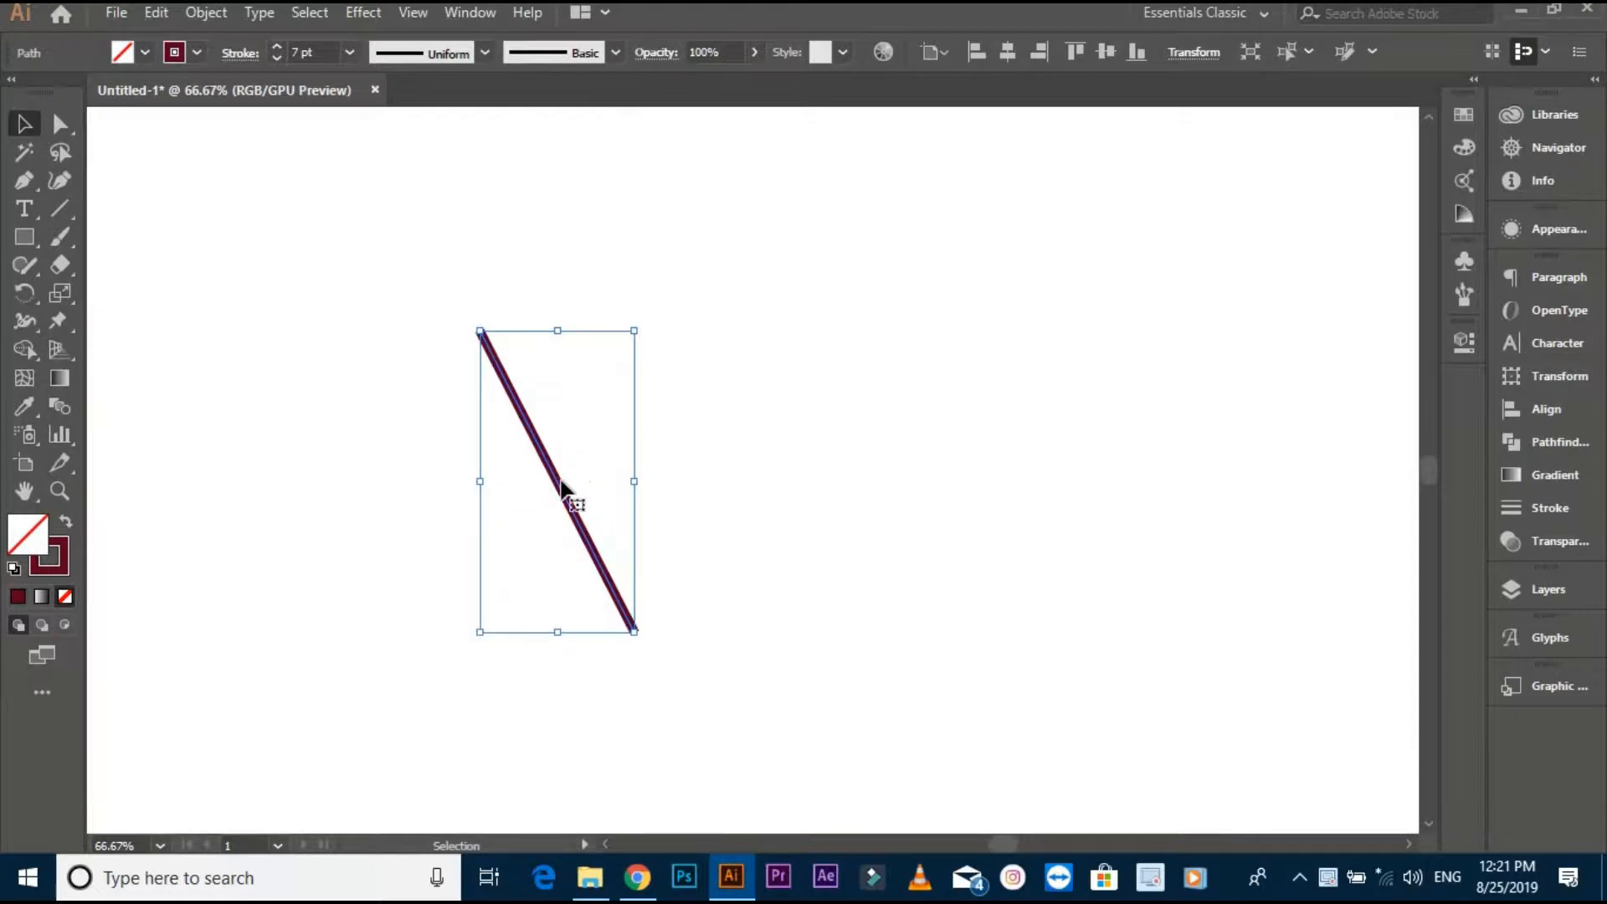
pyautogui.moveTo(563, 487); pyautogui.dragTo(585, 489)
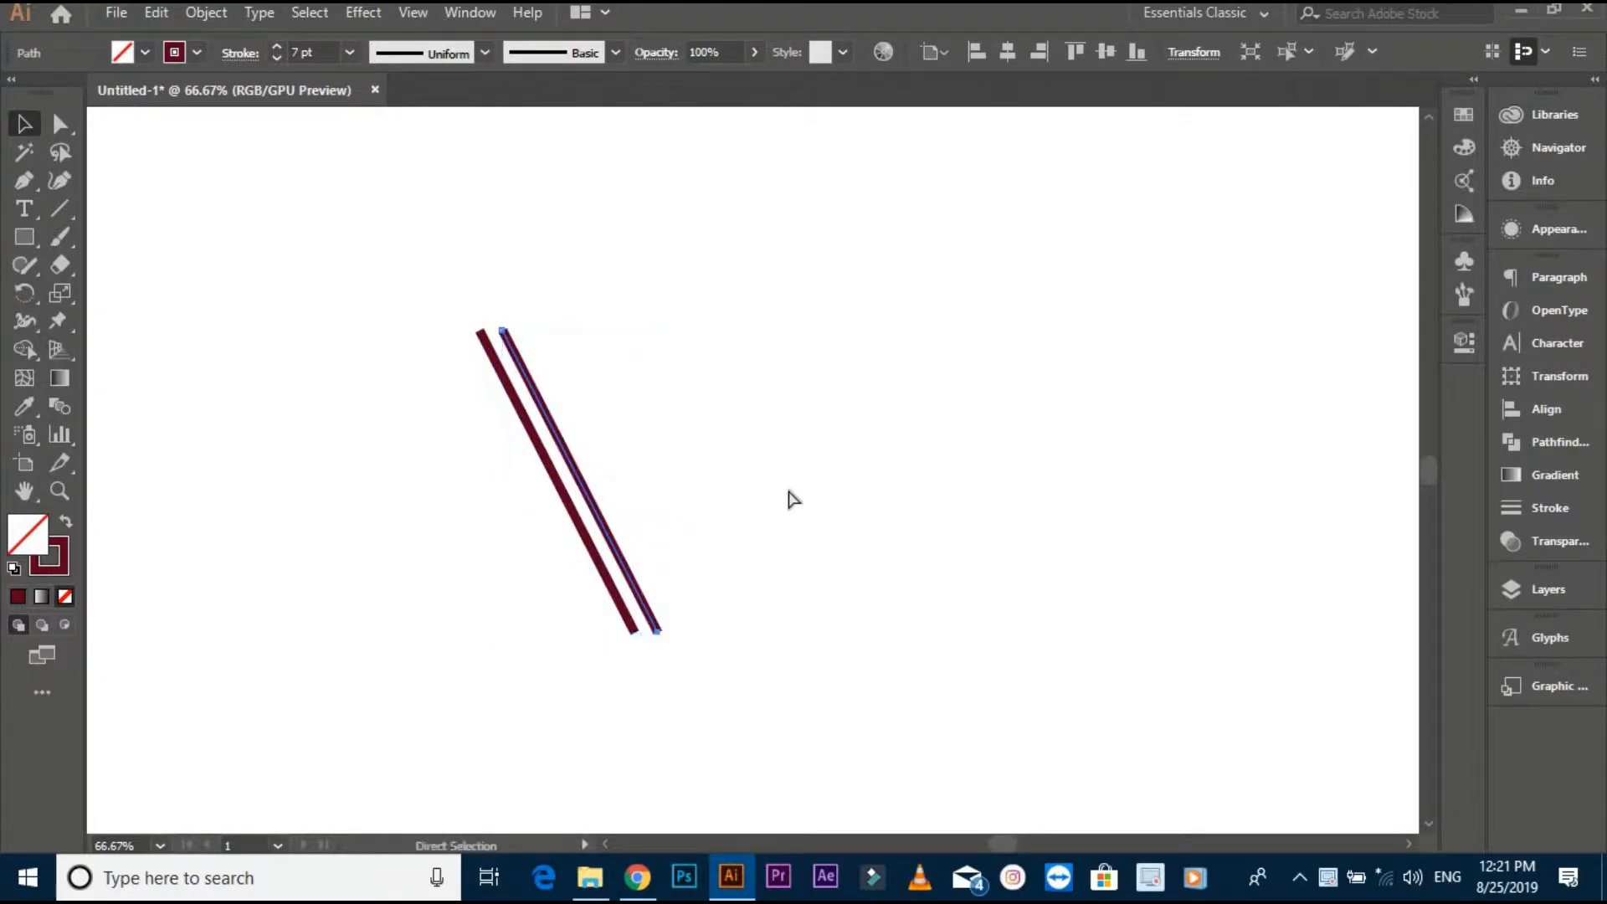
pyautogui.hotkey('ctrl', 'd')
pyautogui.hotkey('ctrl', 'd')
pyautogui.click(789, 491)
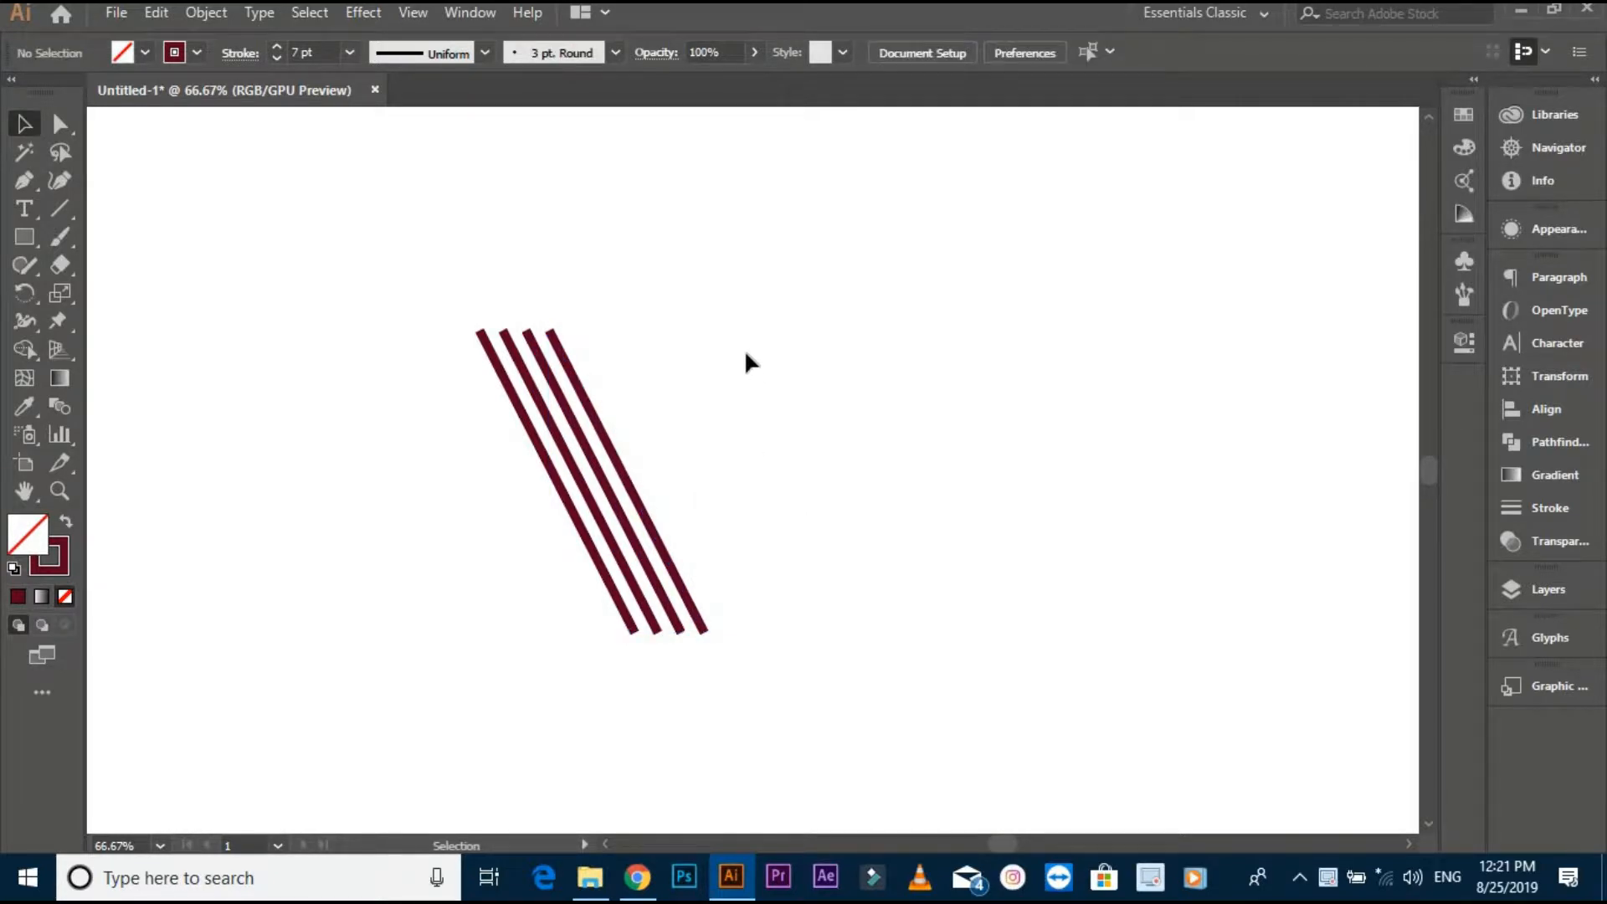
# Reflect a copy of the four lines across the horizontal axis and move it right so the lower ends meet in V shapes.
pyautogui.moveTo(746, 353); pyautogui.dragTo(509, 600)
pyautogui.rightClick(586, 552)
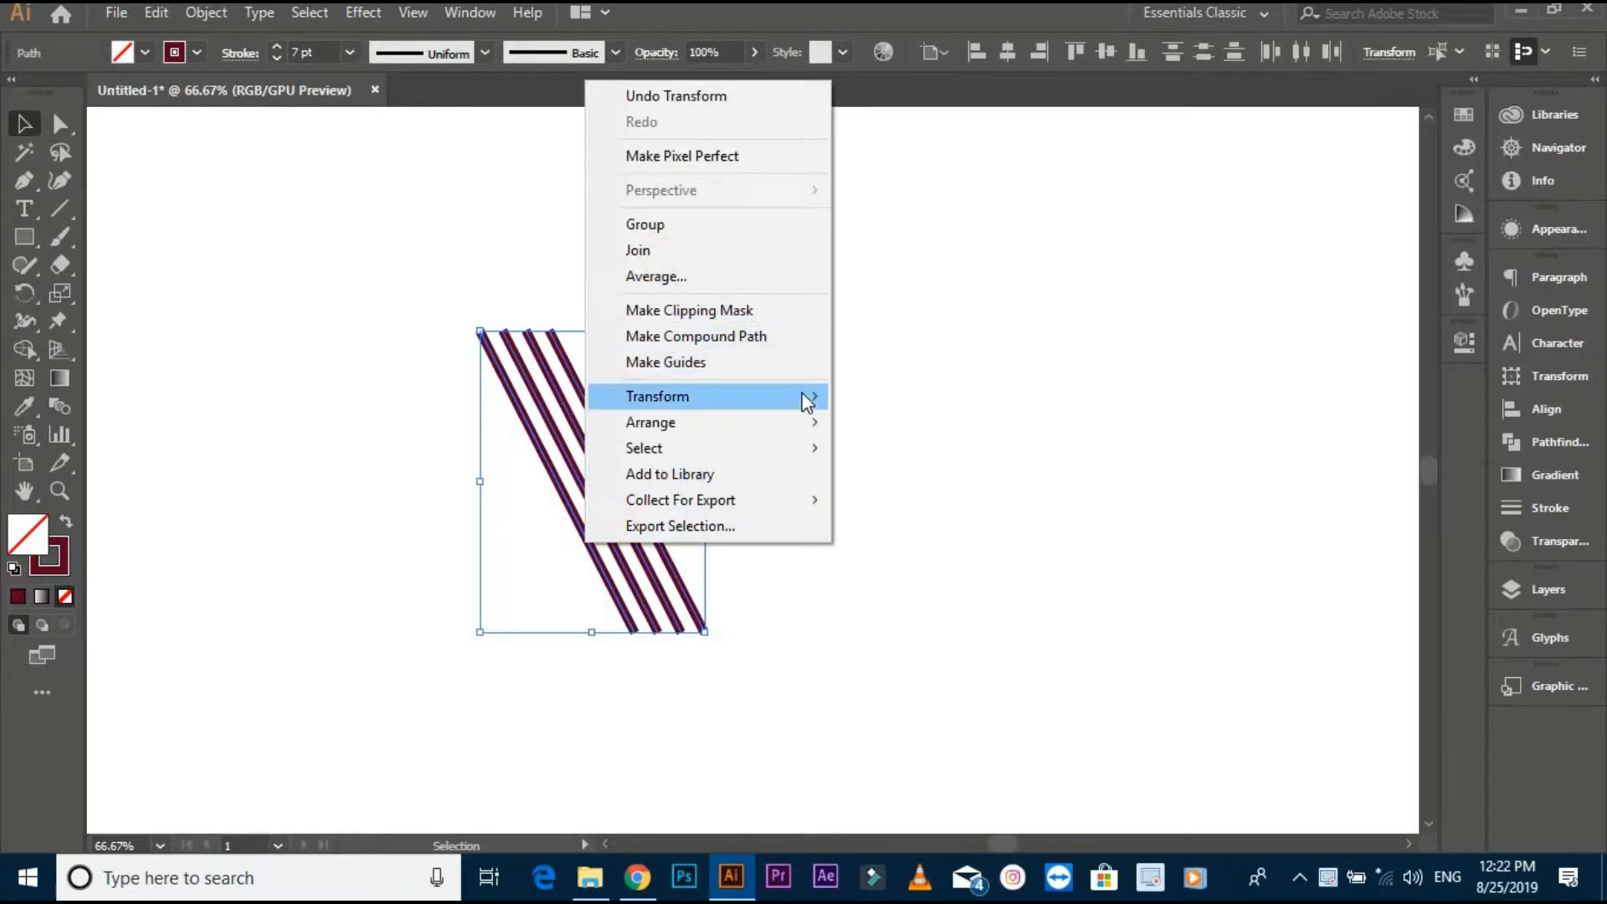
pyautogui.moveTo(808, 398)
pyautogui.click(897, 469)
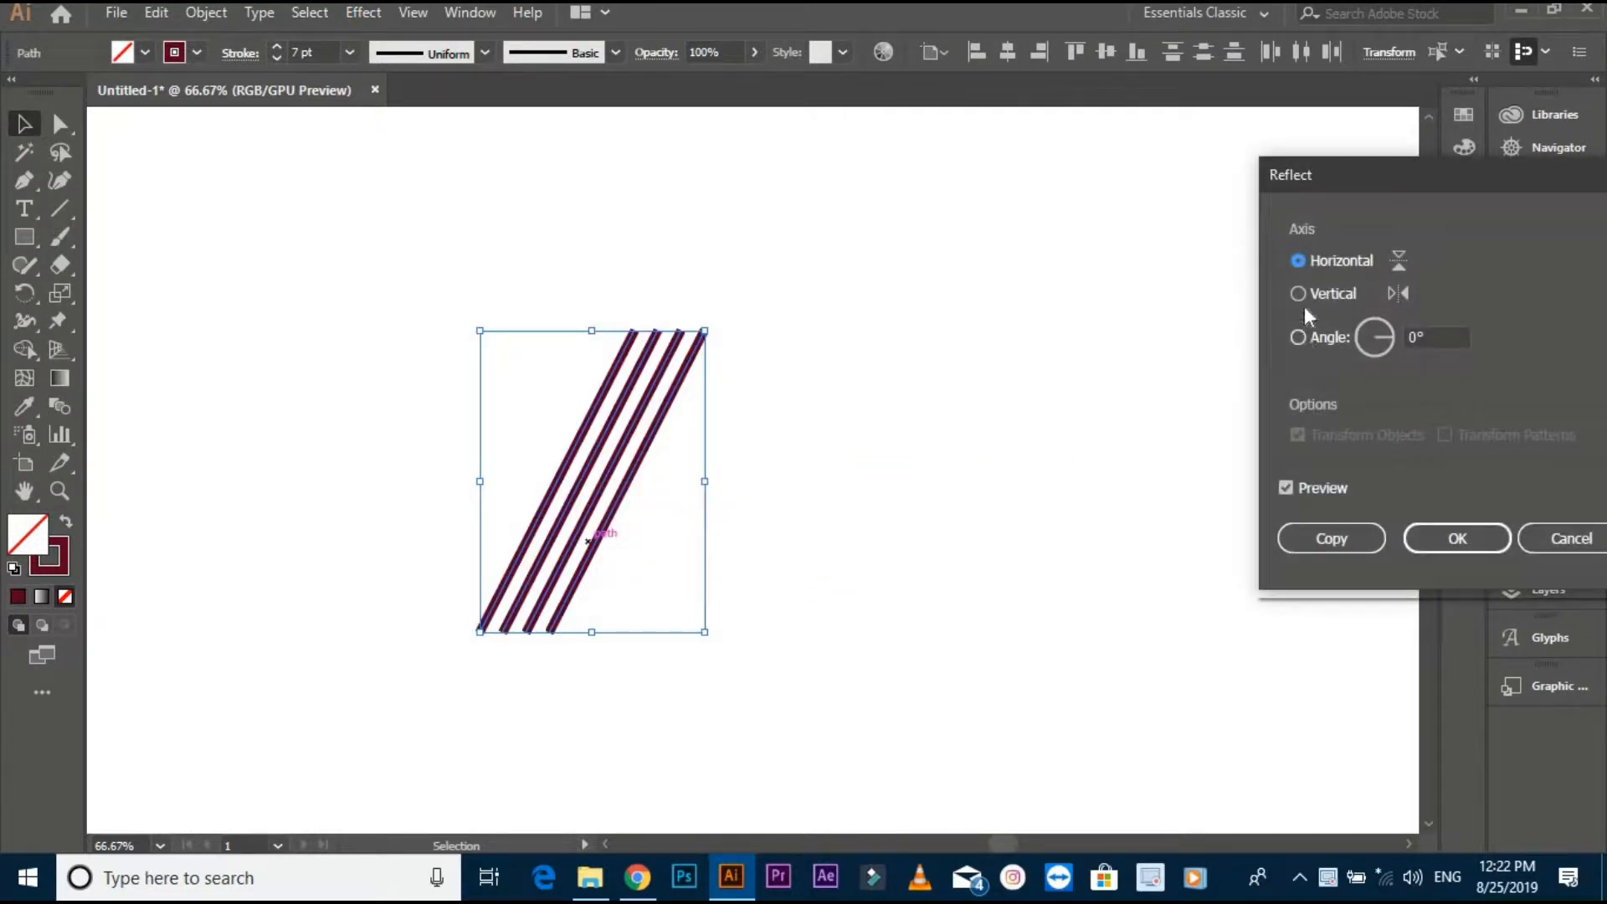
pyautogui.click(1334, 539)
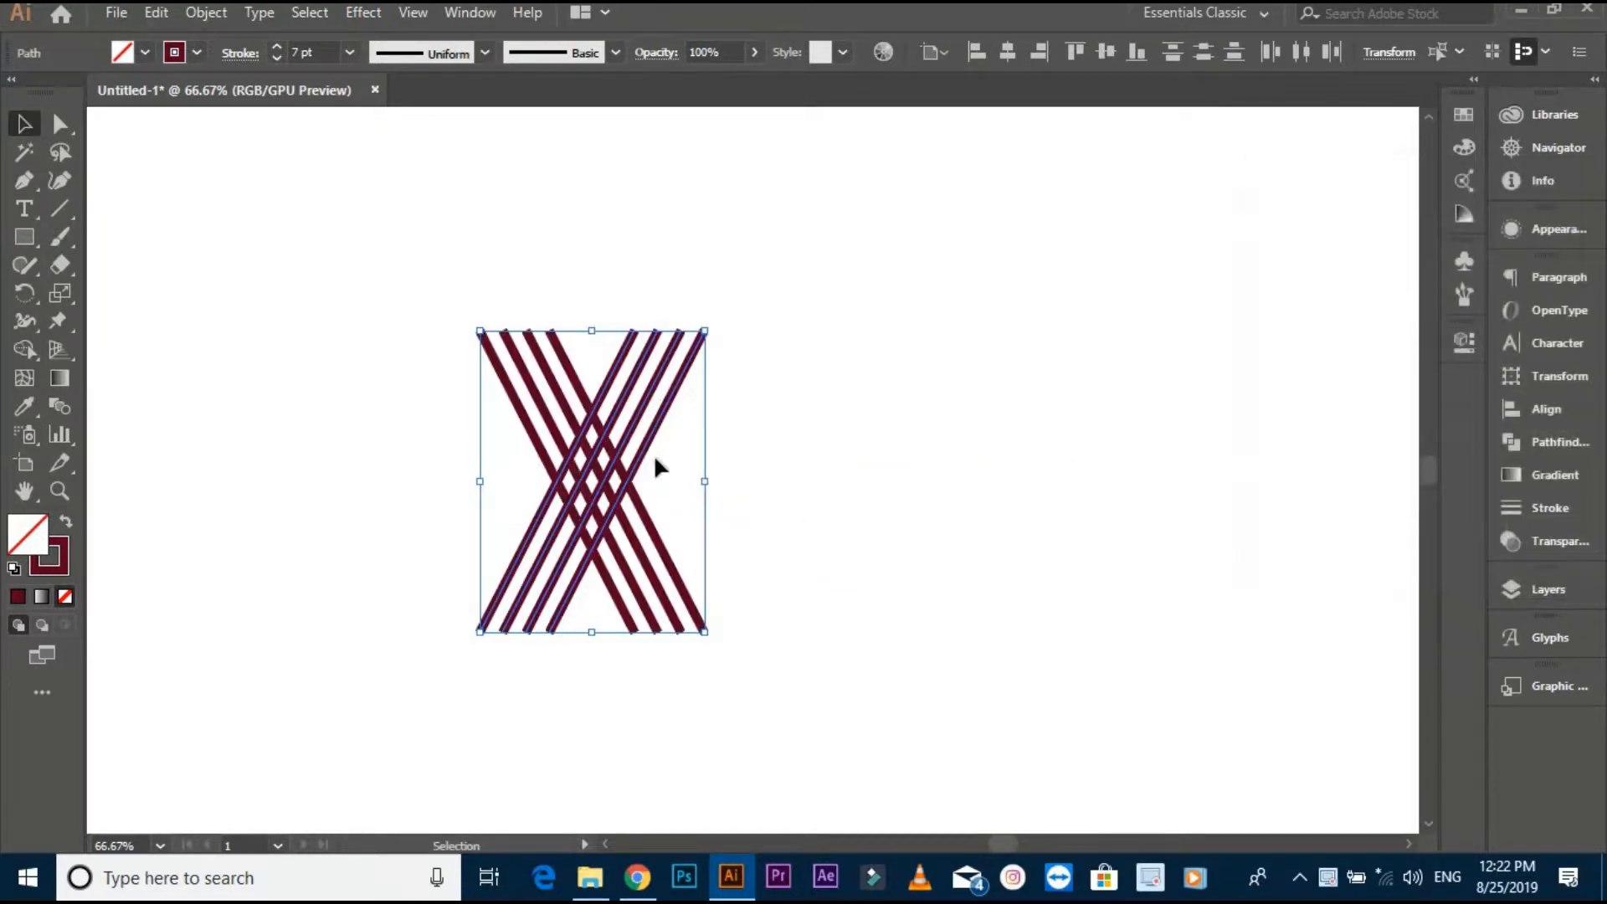
pyautogui.moveTo(654, 450); pyautogui.dragTo(793, 453)
pyautogui.click(775, 598)
# Join the overlapping bottom endpoints of the first two V shapes from the left into pointed corners.
pyautogui.scroll(4, 682, 640)
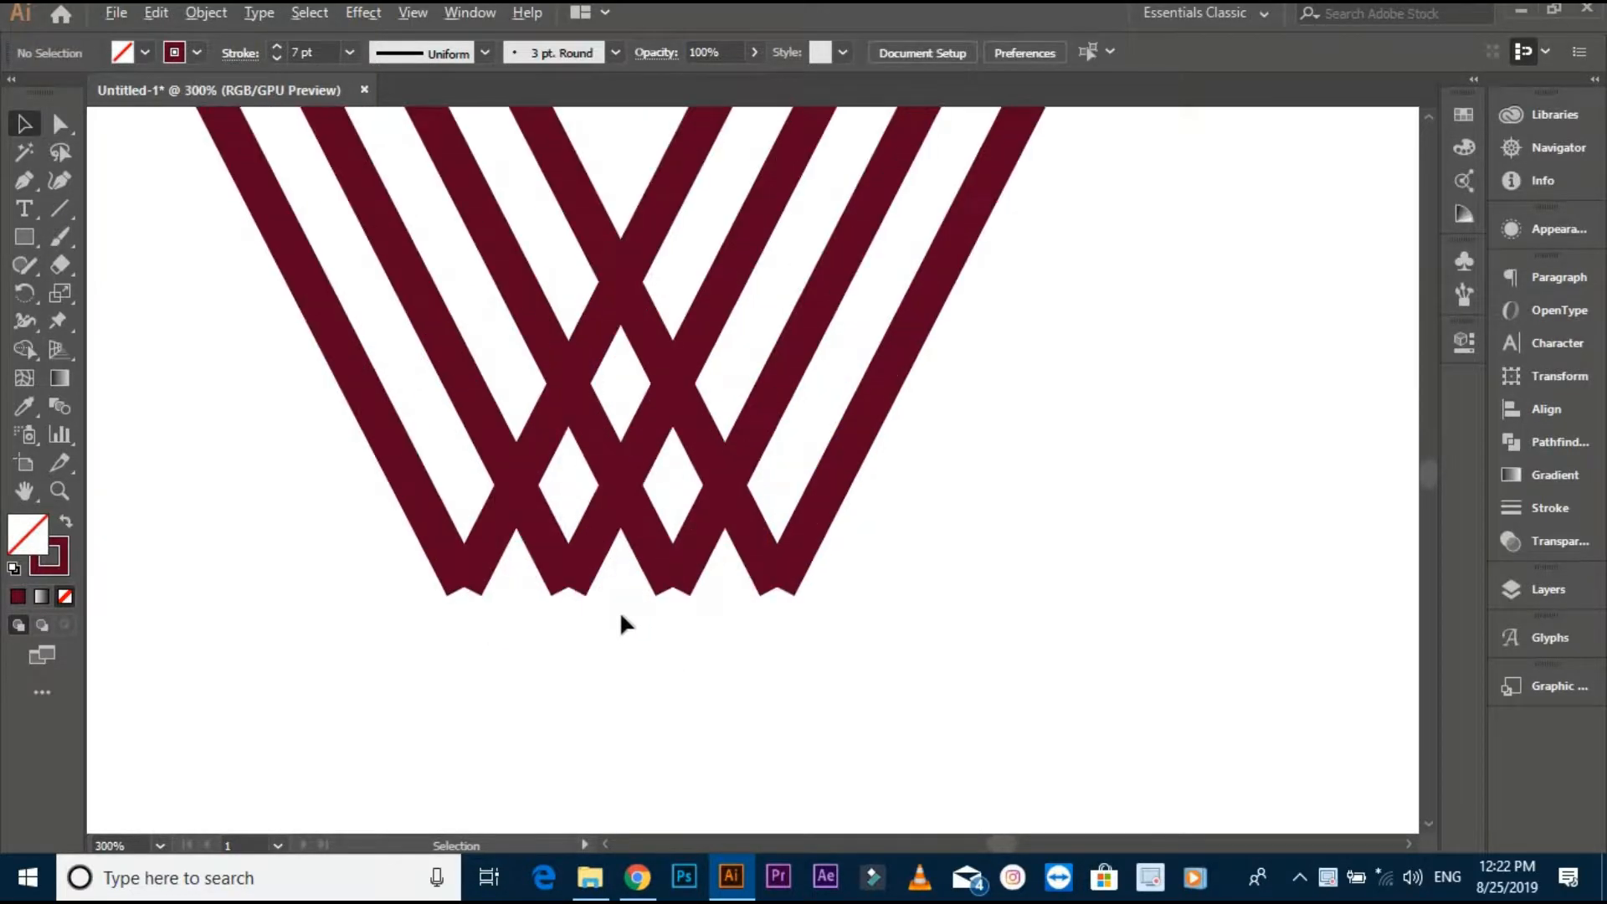
pyautogui.click(63, 131)
pyautogui.moveTo(506, 622); pyautogui.dragTo(460, 581)
pyautogui.rightClick(467, 590)
pyautogui.click(536, 292)
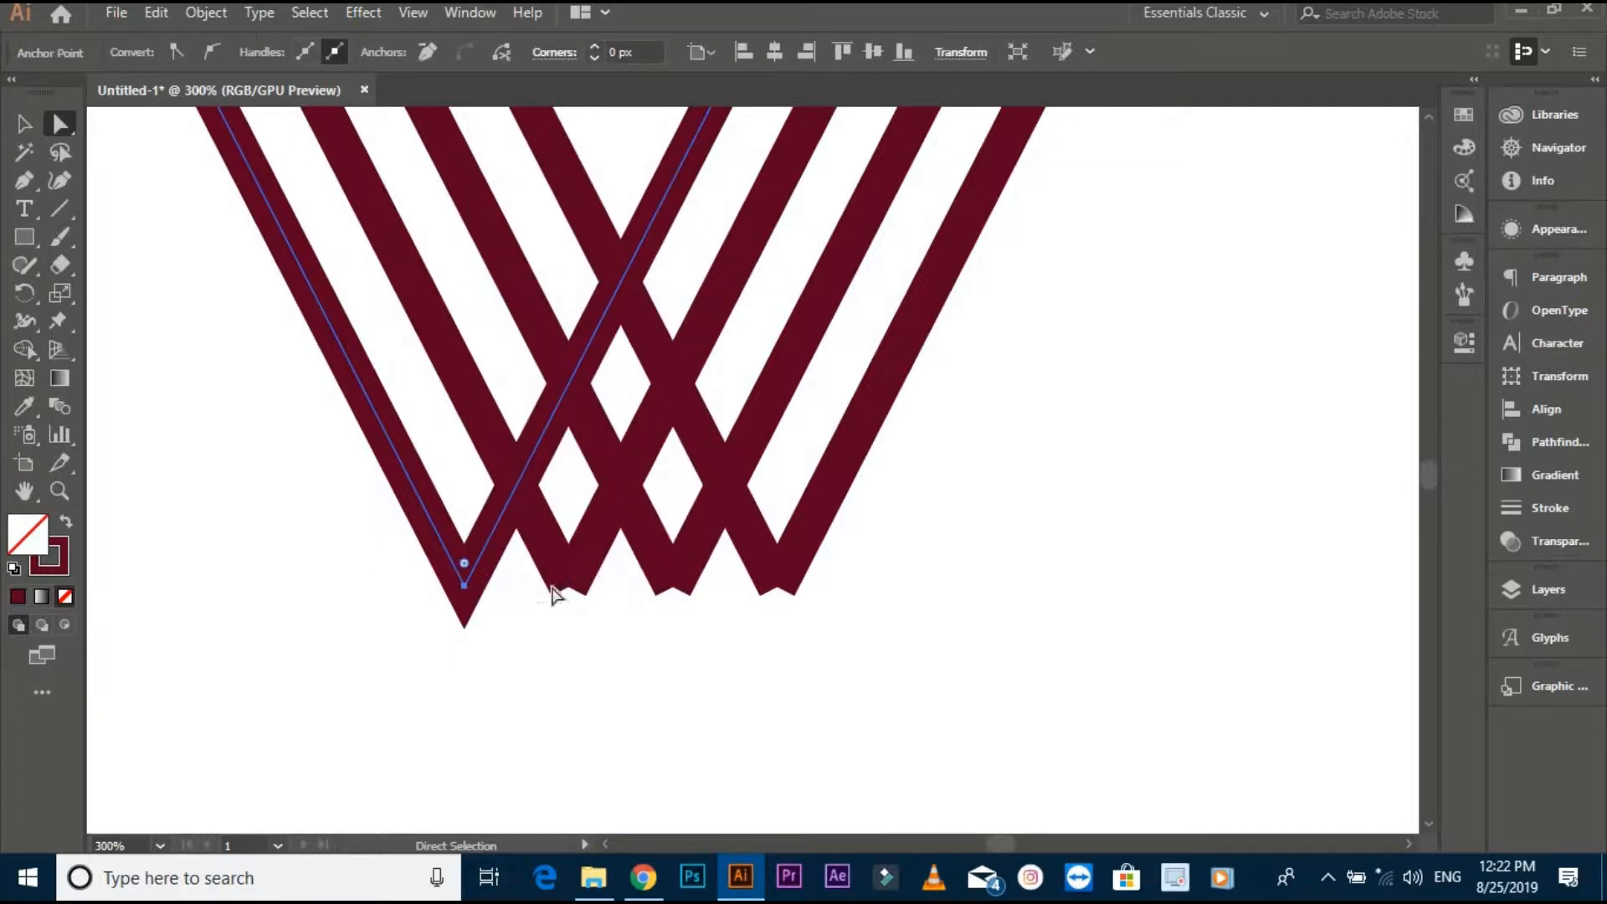
pyautogui.moveTo(616, 628); pyautogui.dragTo(567, 590)
pyautogui.rightClick(569, 590)
pyautogui.click(622, 285)
# Join the overlapping bottom endpoints of the remaining two V shapes on the right, and deselect them.
pyautogui.moveTo(728, 635); pyautogui.dragTo(678, 590)
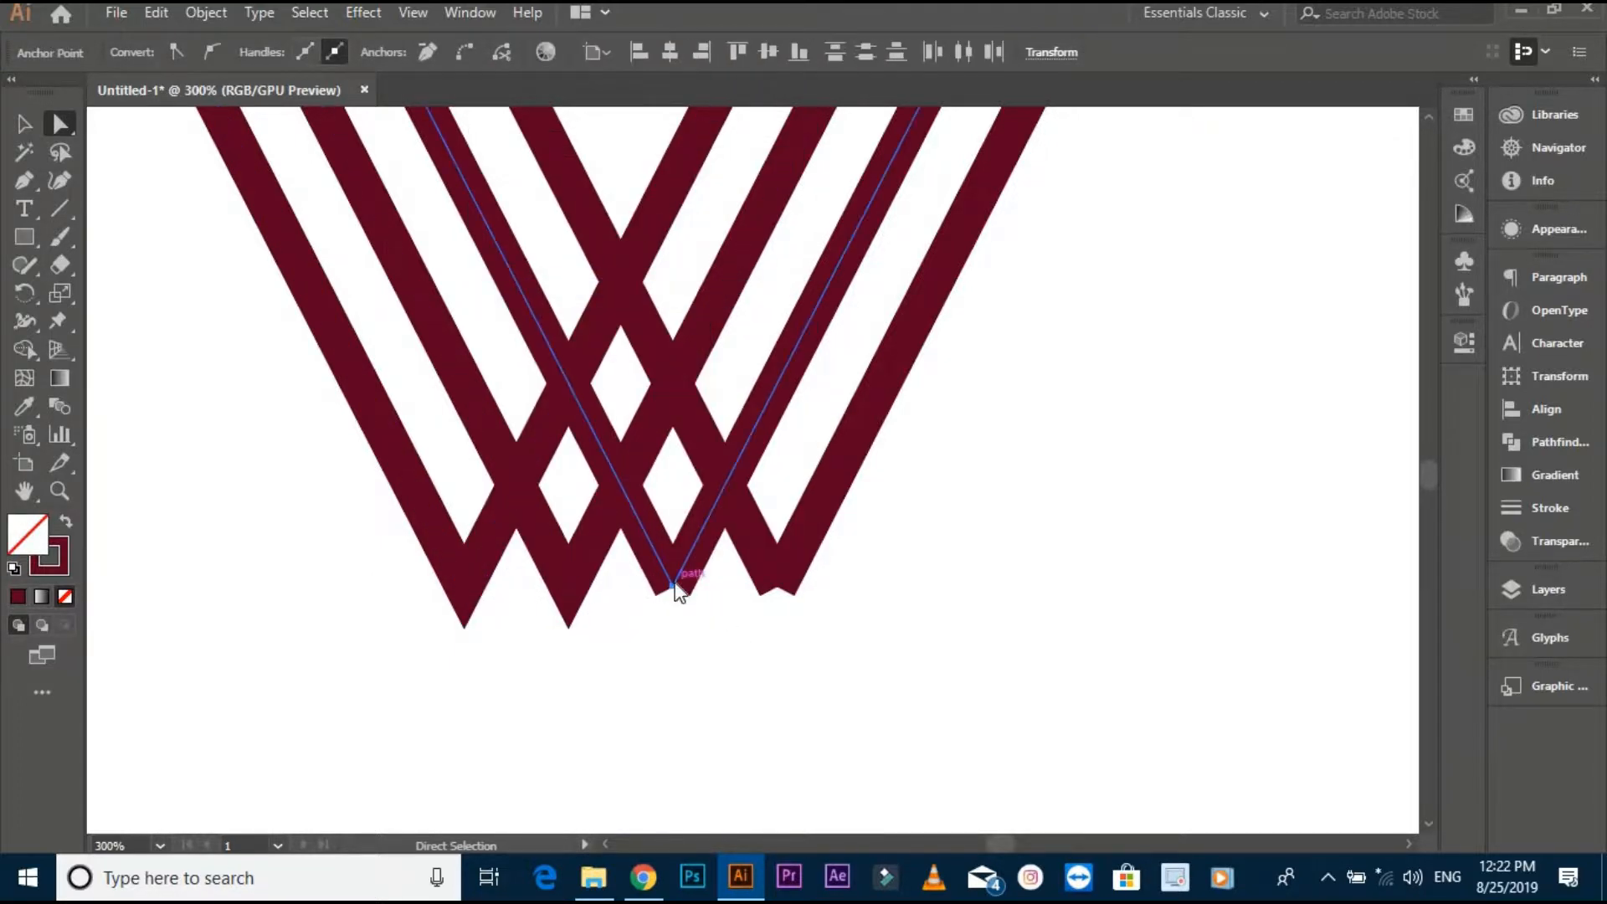
pyautogui.rightClick(678, 590)
pyautogui.click(730, 291)
pyautogui.moveTo(815, 614); pyautogui.dragTo(779, 585)
pyautogui.rightClick(782, 587)
pyautogui.click(804, 291)
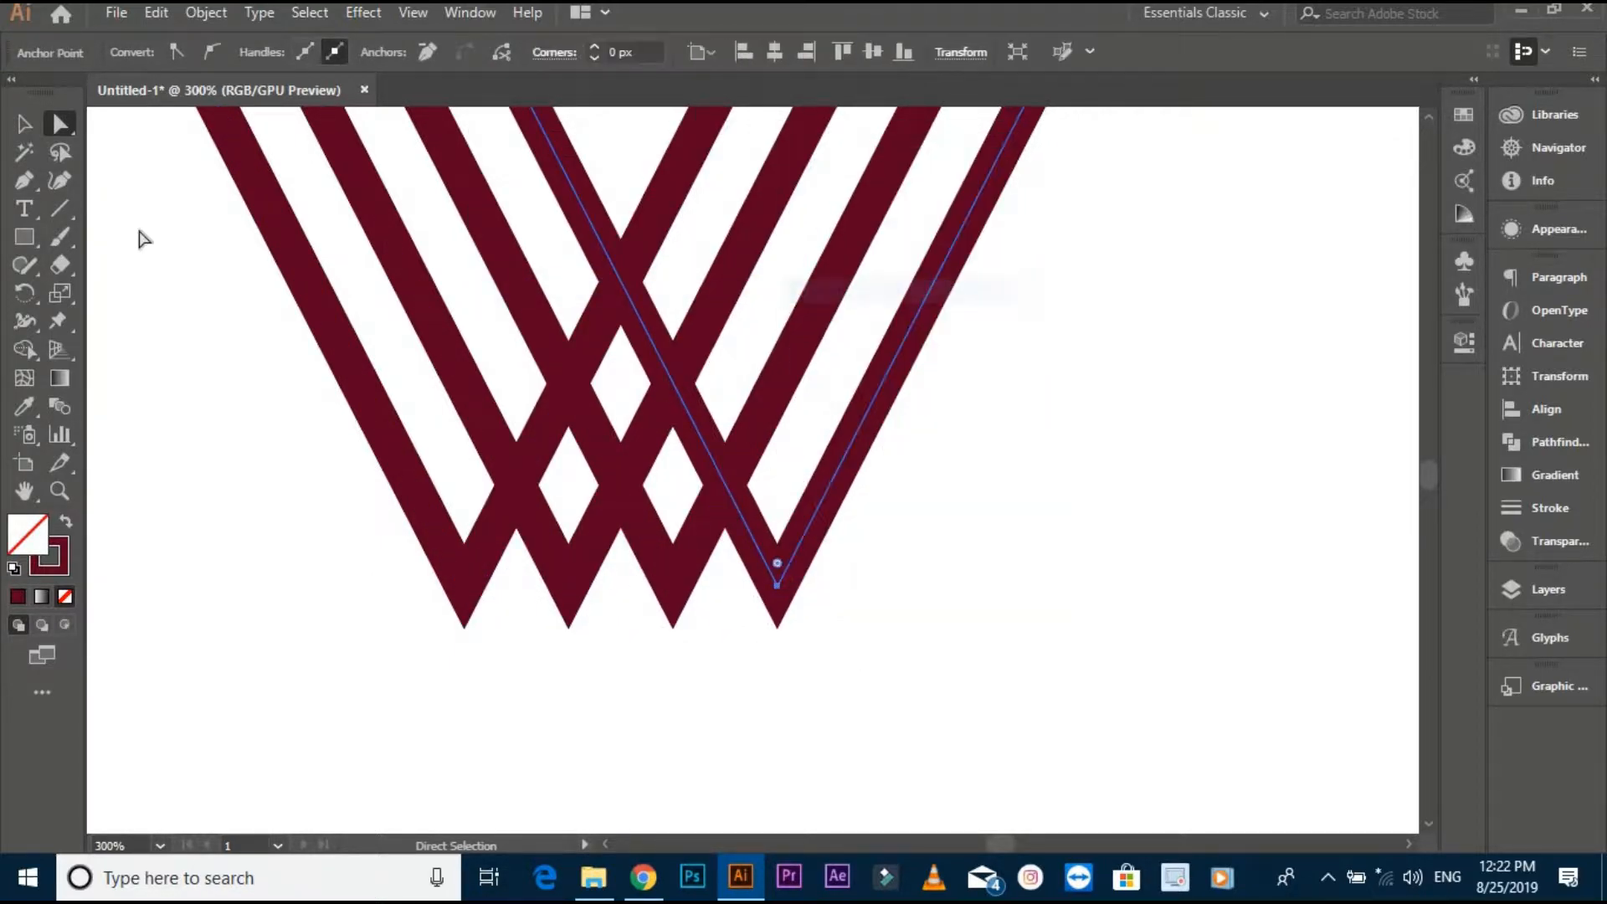
pyautogui.press('v')
pyautogui.click(197, 330)
# Select all four joined V shapes and group them.
pyautogui.scroll(-4, 340, 437)
pyautogui.moveTo(460, 588); pyautogui.dragTo(632, 757)
pyautogui.hotkey('ctrl', 'a')
pyautogui.hotkey('ctrl', 'g')
# Reflect a copy of the V group across the horizontal axis to overlay an inverted V on the original.
pyautogui.rightClick(656, 426)
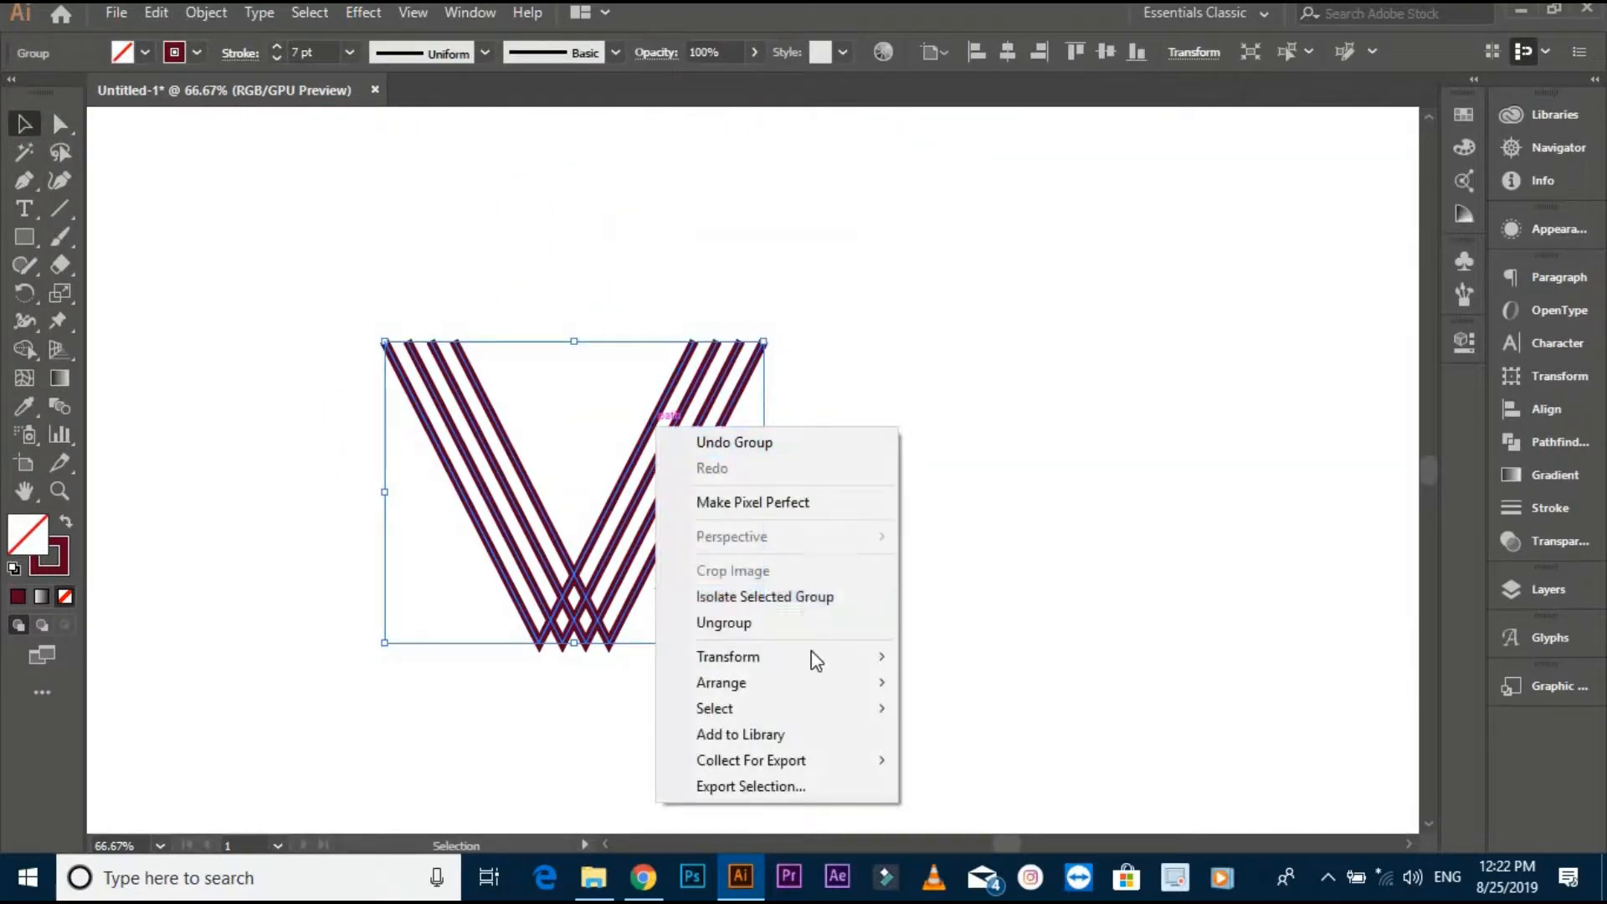
pyautogui.moveTo(866, 660)
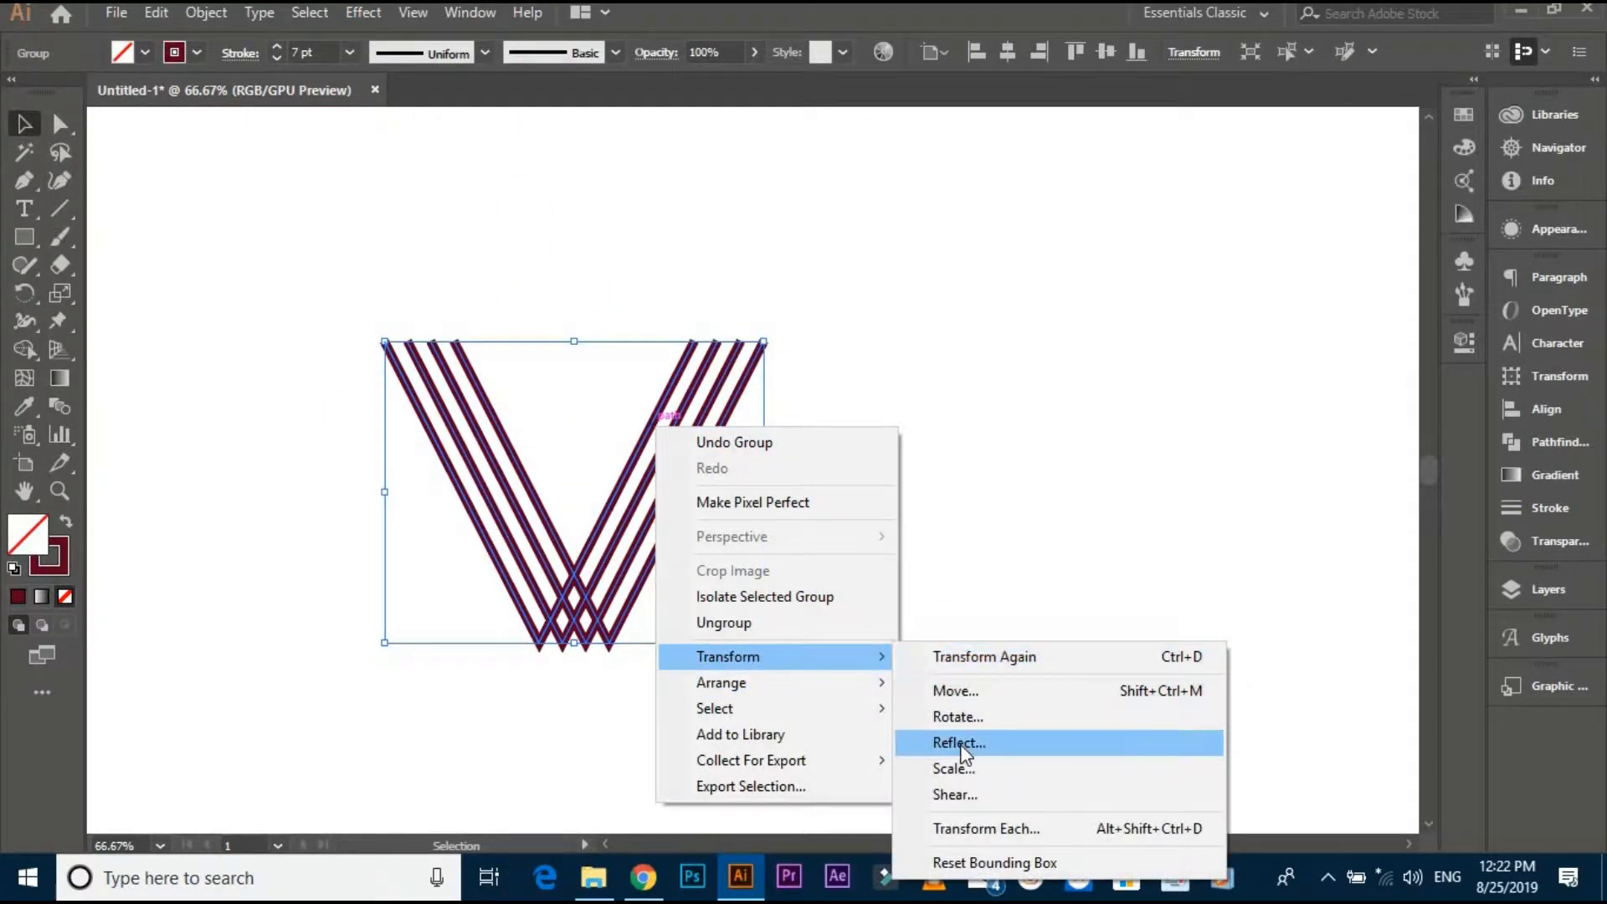
pyautogui.click(960, 745)
pyautogui.click(1321, 263)
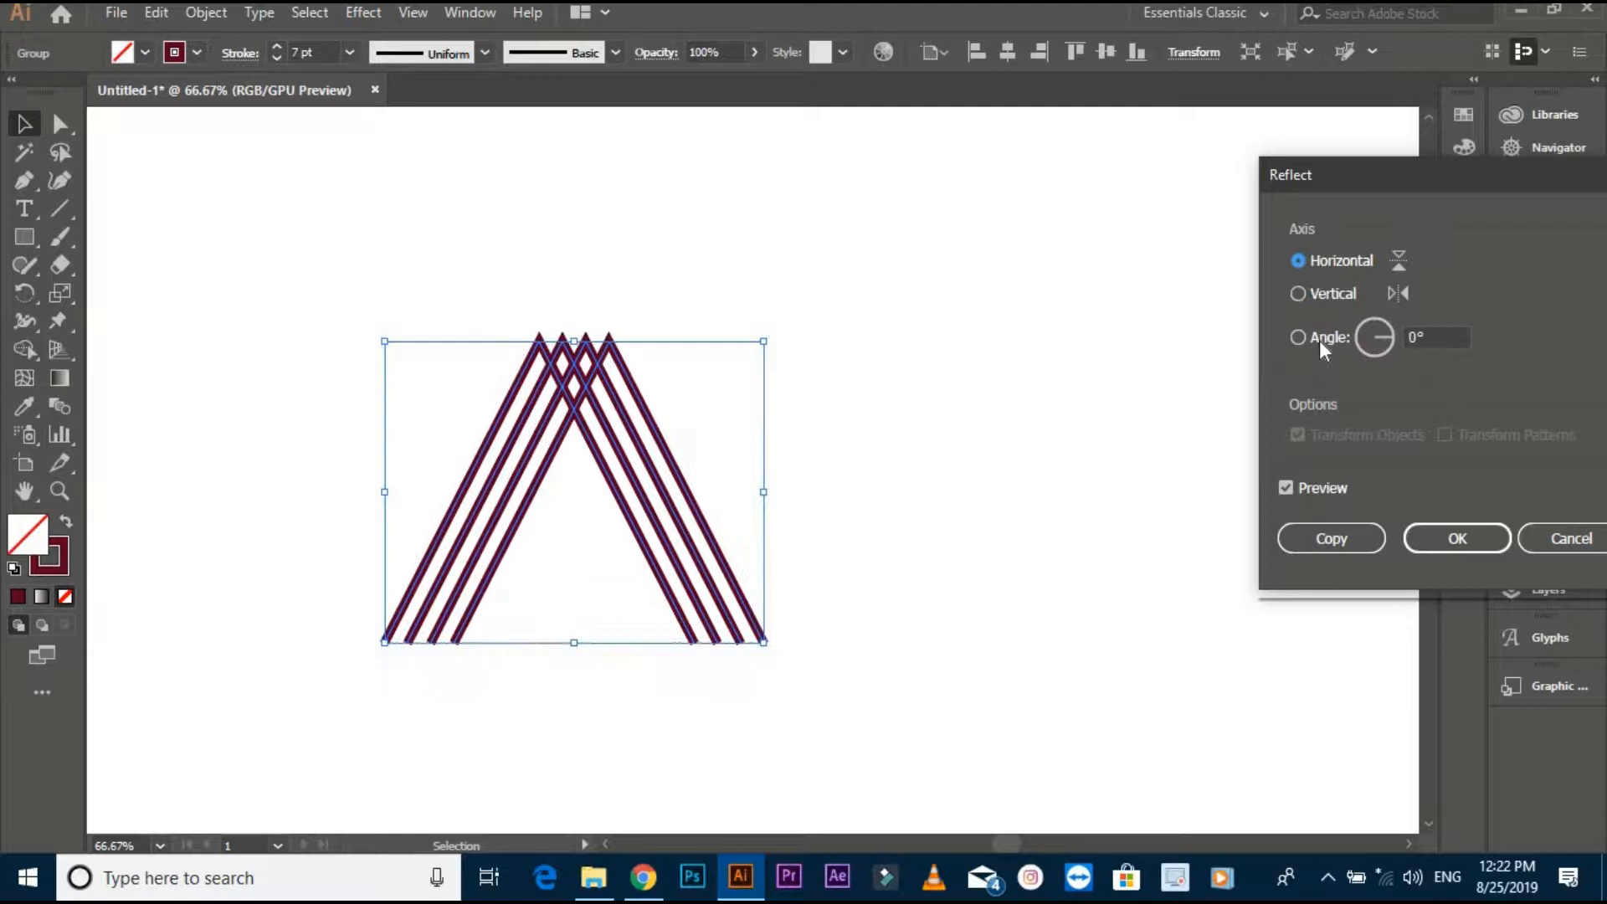
pyautogui.click(1333, 545)
pyautogui.click(924, 552)
# Select both groups and use Shape Builder to merge the cells between the rising lines at the left crossing into continuous stripes.
pyautogui.hscroll(-3, 660, 493)
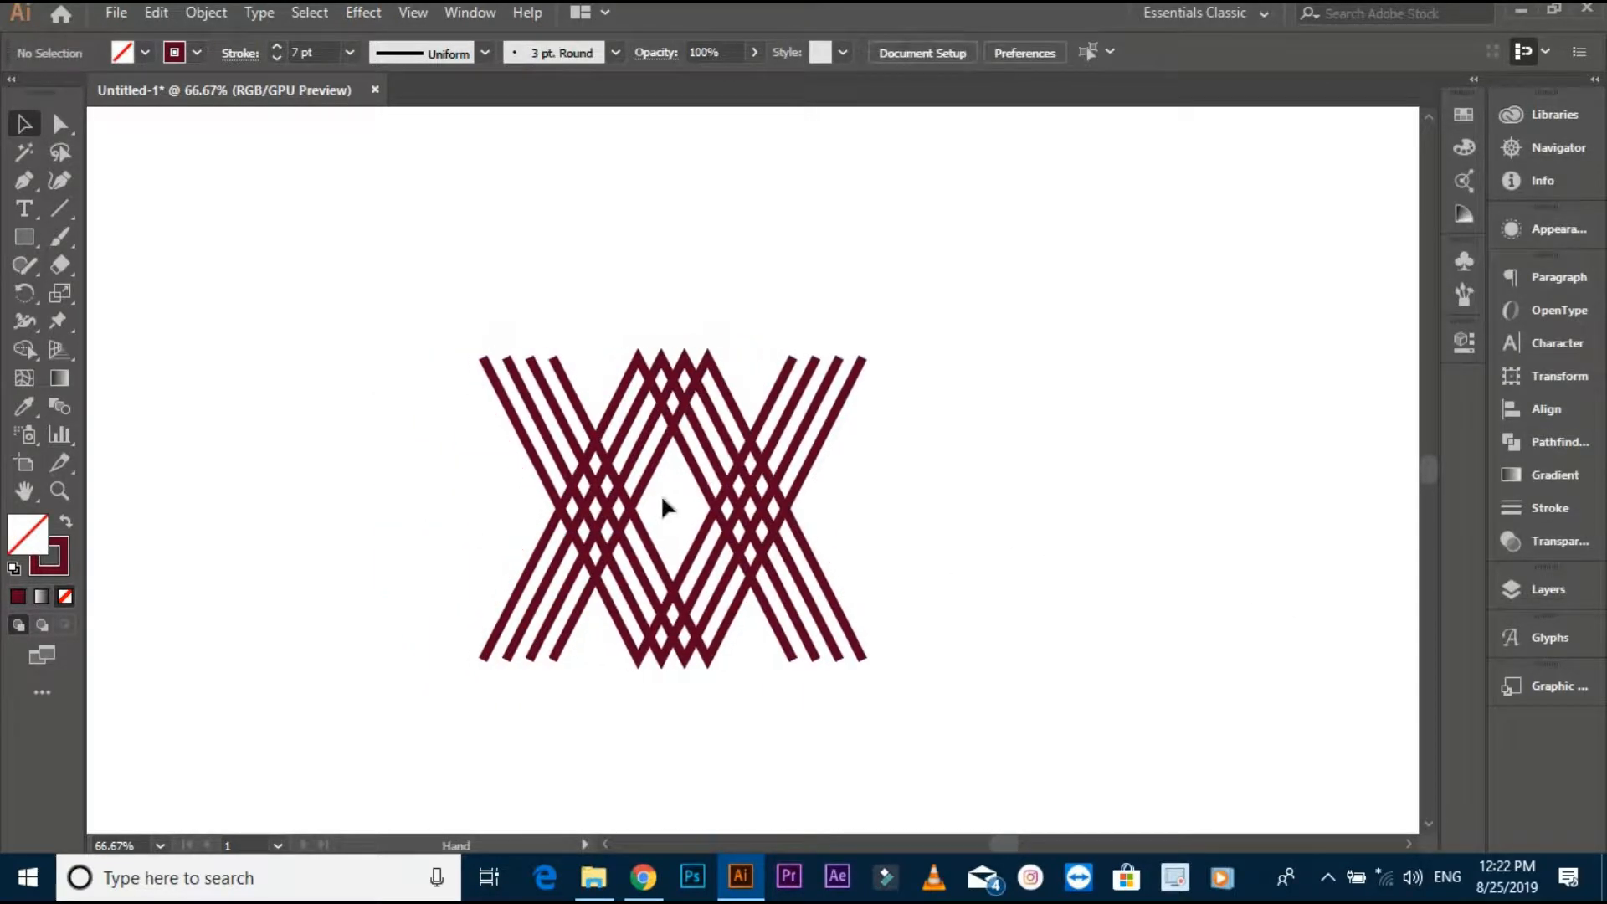
pyautogui.hotkey('ctrl', 'a')
pyautogui.scroll(1, 655, 509)
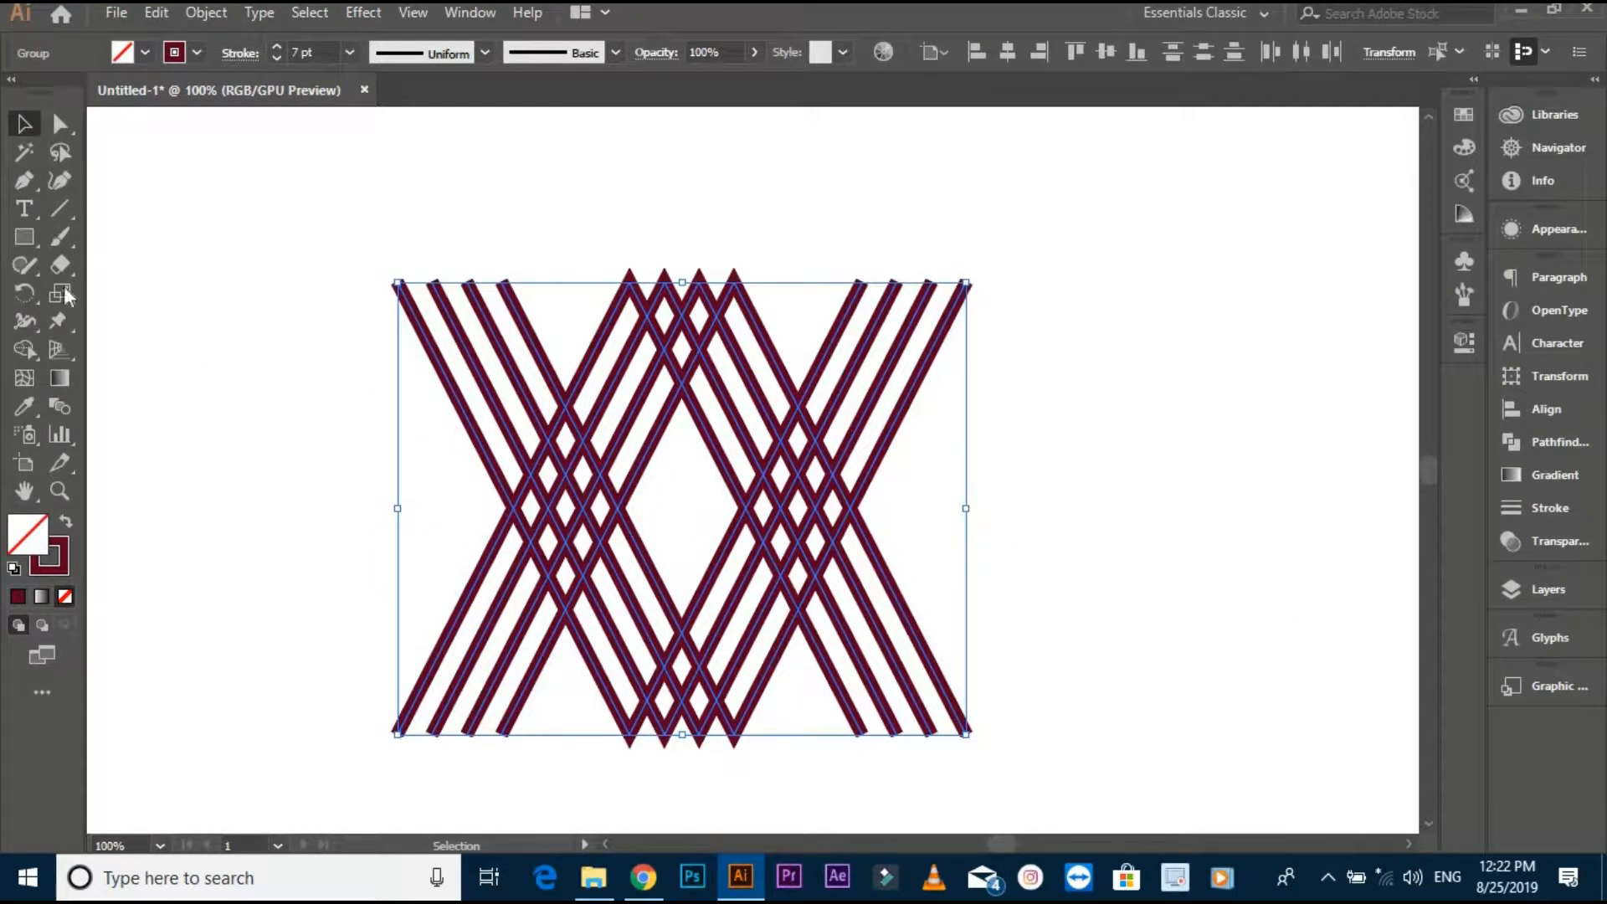
pyautogui.click(25, 350)
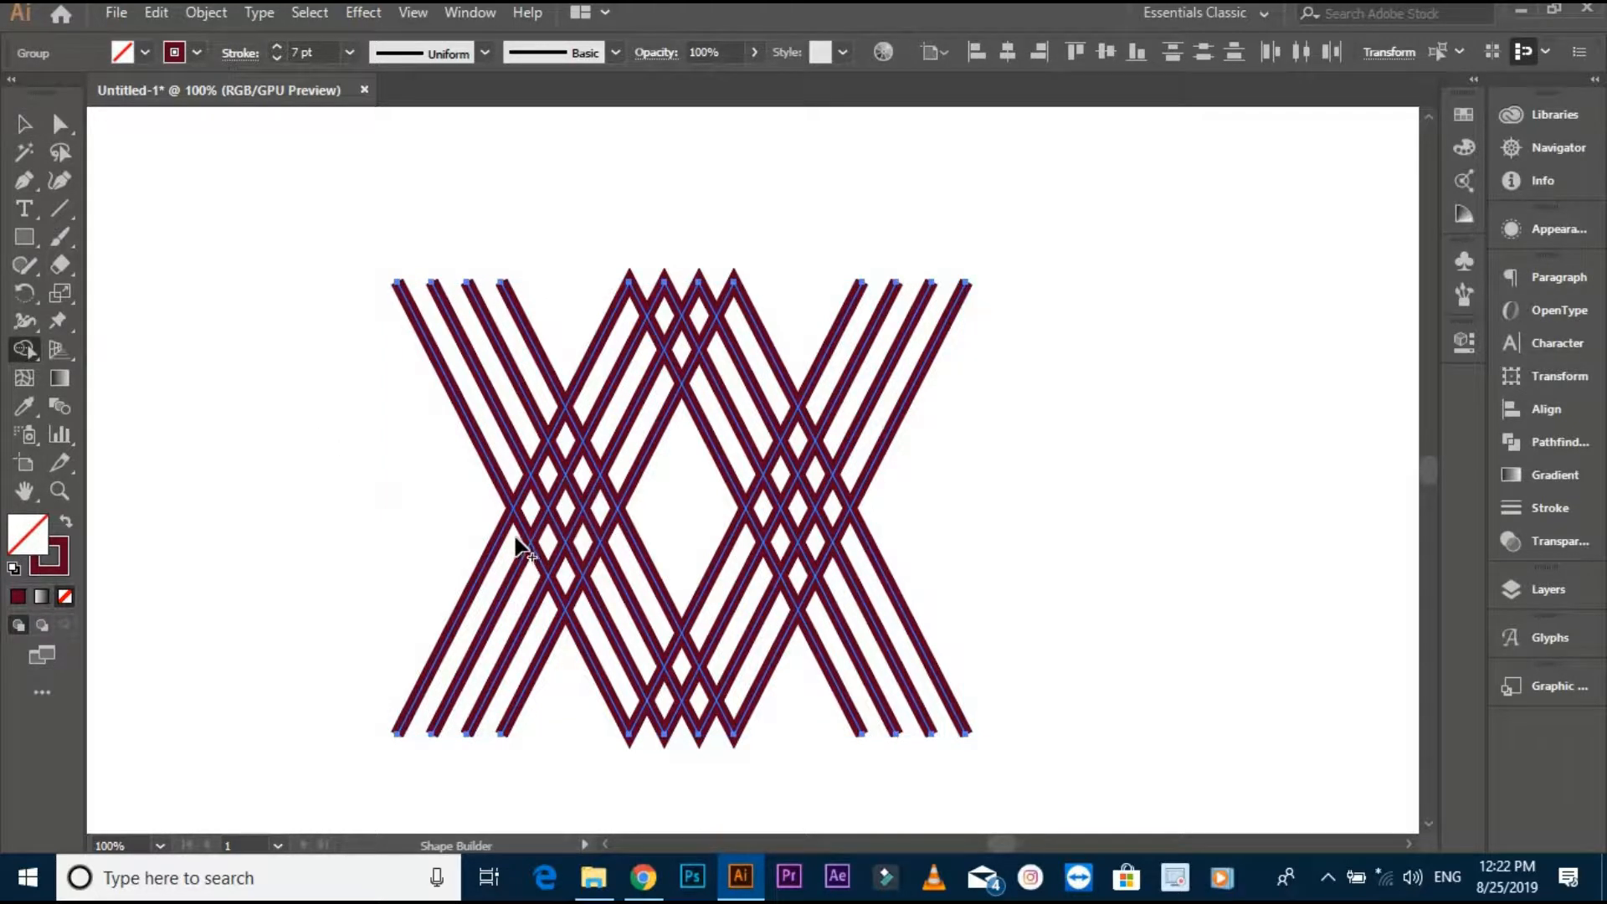
pyautogui.moveTo(566, 449); pyautogui.dragTo(636, 303)
pyautogui.moveTo(532, 577); pyautogui.dragTo(655, 328)
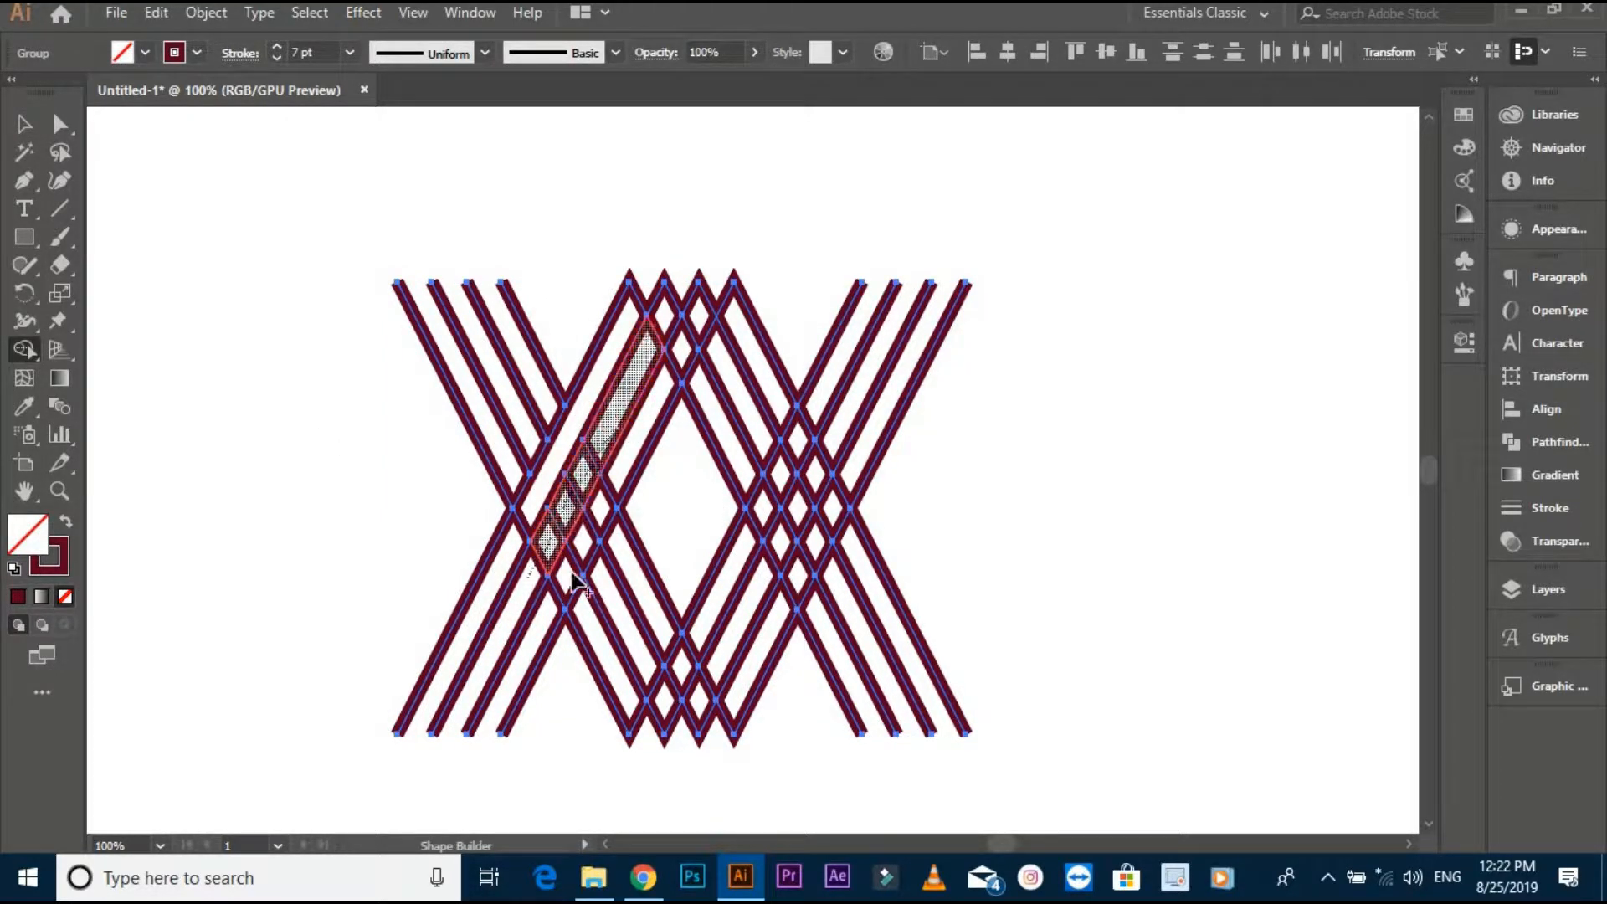
pyautogui.moveTo(542, 617); pyautogui.dragTo(627, 453)
# Merge the cells between the rising lines at the right crossing into continuous stripes with Shape Builder.
pyautogui.moveTo(699, 656); pyautogui.dragTo(803, 425)
pyautogui.moveTo(765, 581); pyautogui.dragTo(827, 425)
pyautogui.moveTo(767, 638); pyautogui.dragTo(851, 466)
# Expand the artwork's fill and stroke, and unite the resulting shapes with Pathfinder.
pyautogui.click(23, 123)
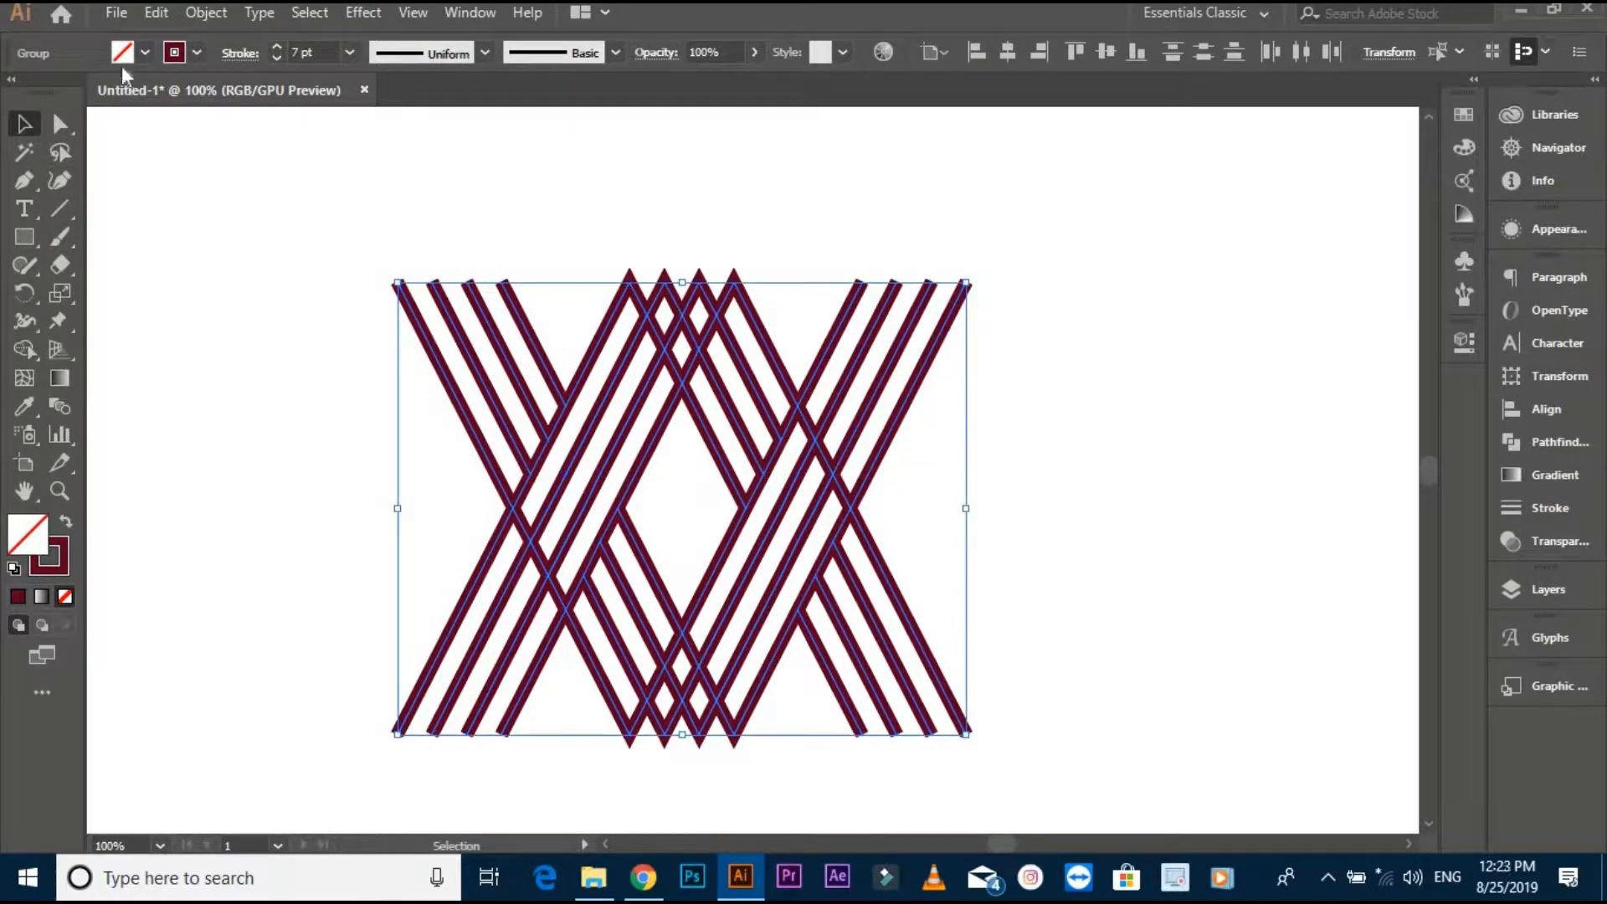
pyautogui.click(197, 17)
pyautogui.click(318, 256)
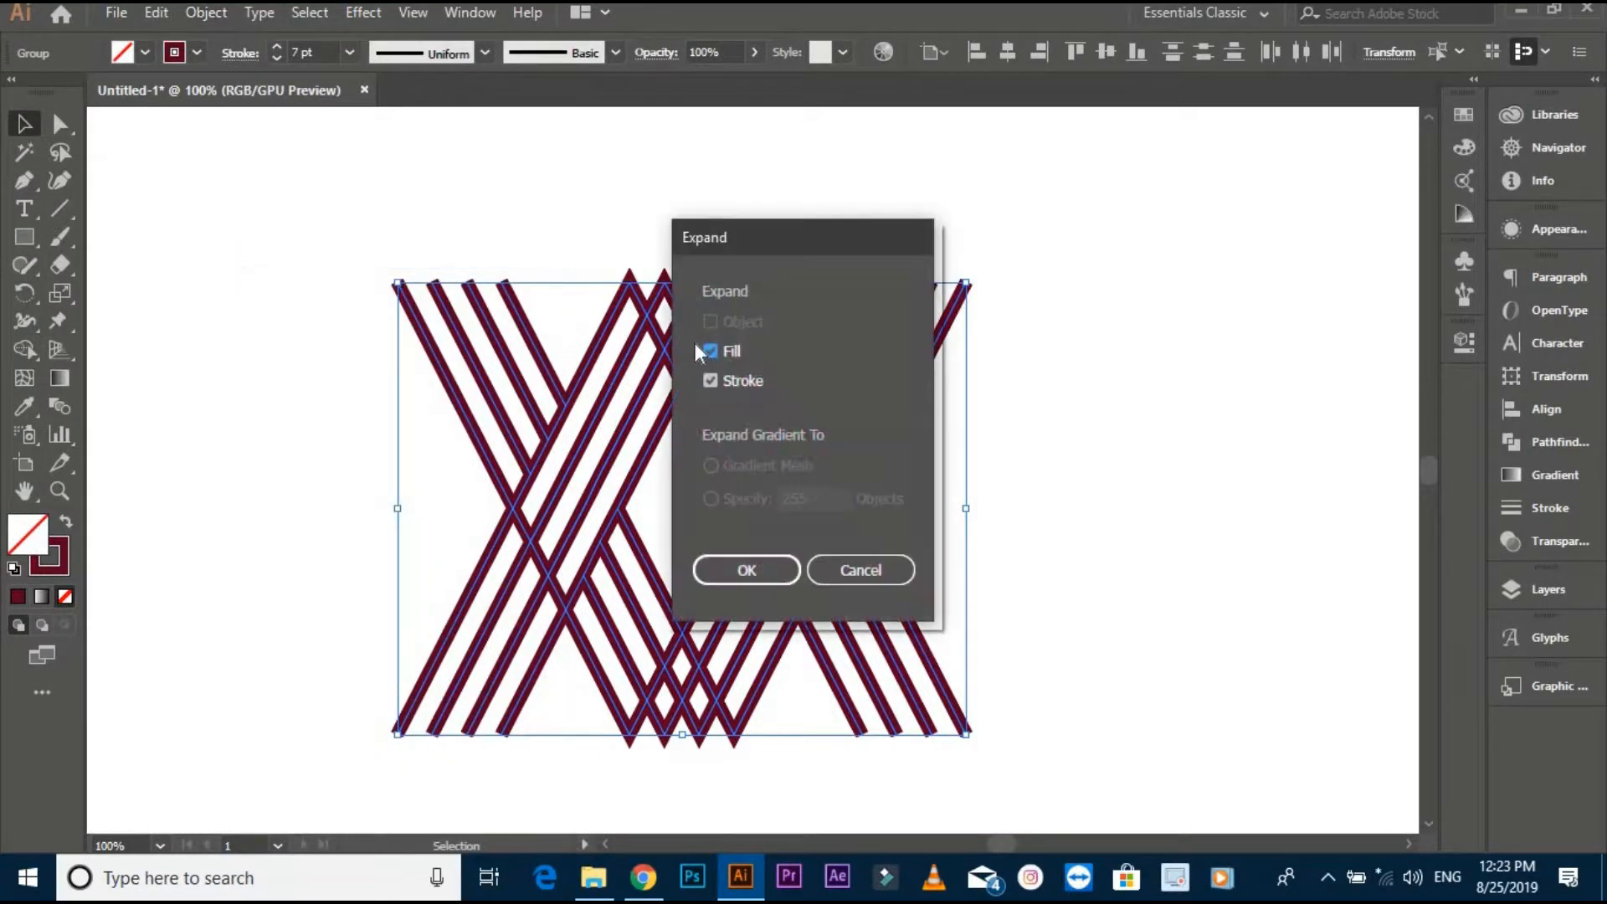
pyautogui.click(734, 568)
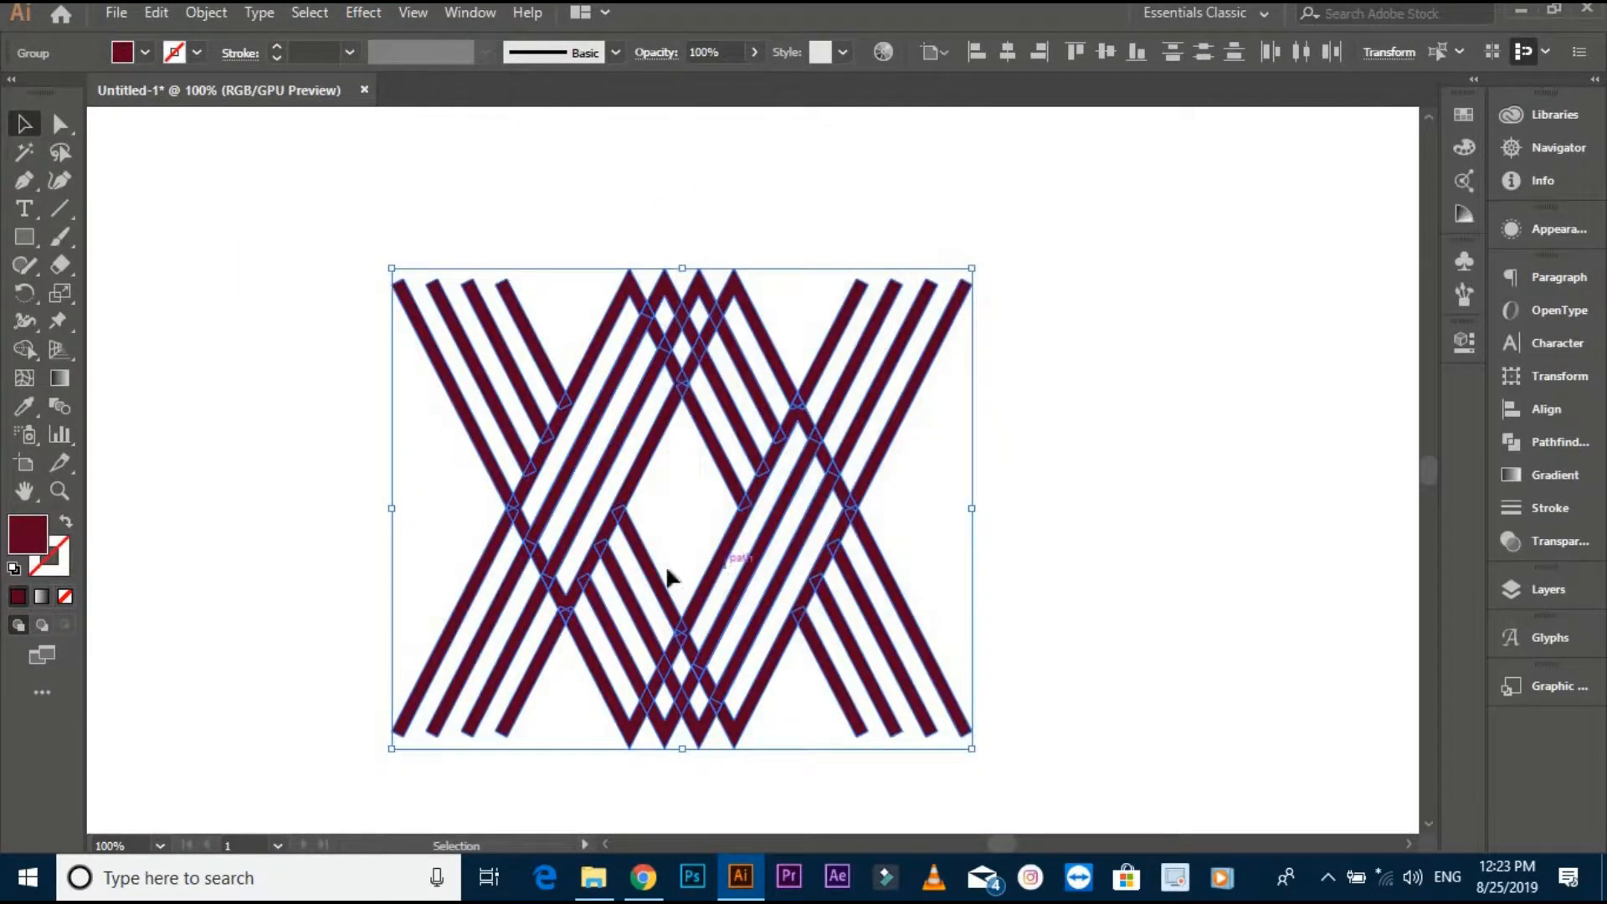
pyautogui.click(1534, 439)
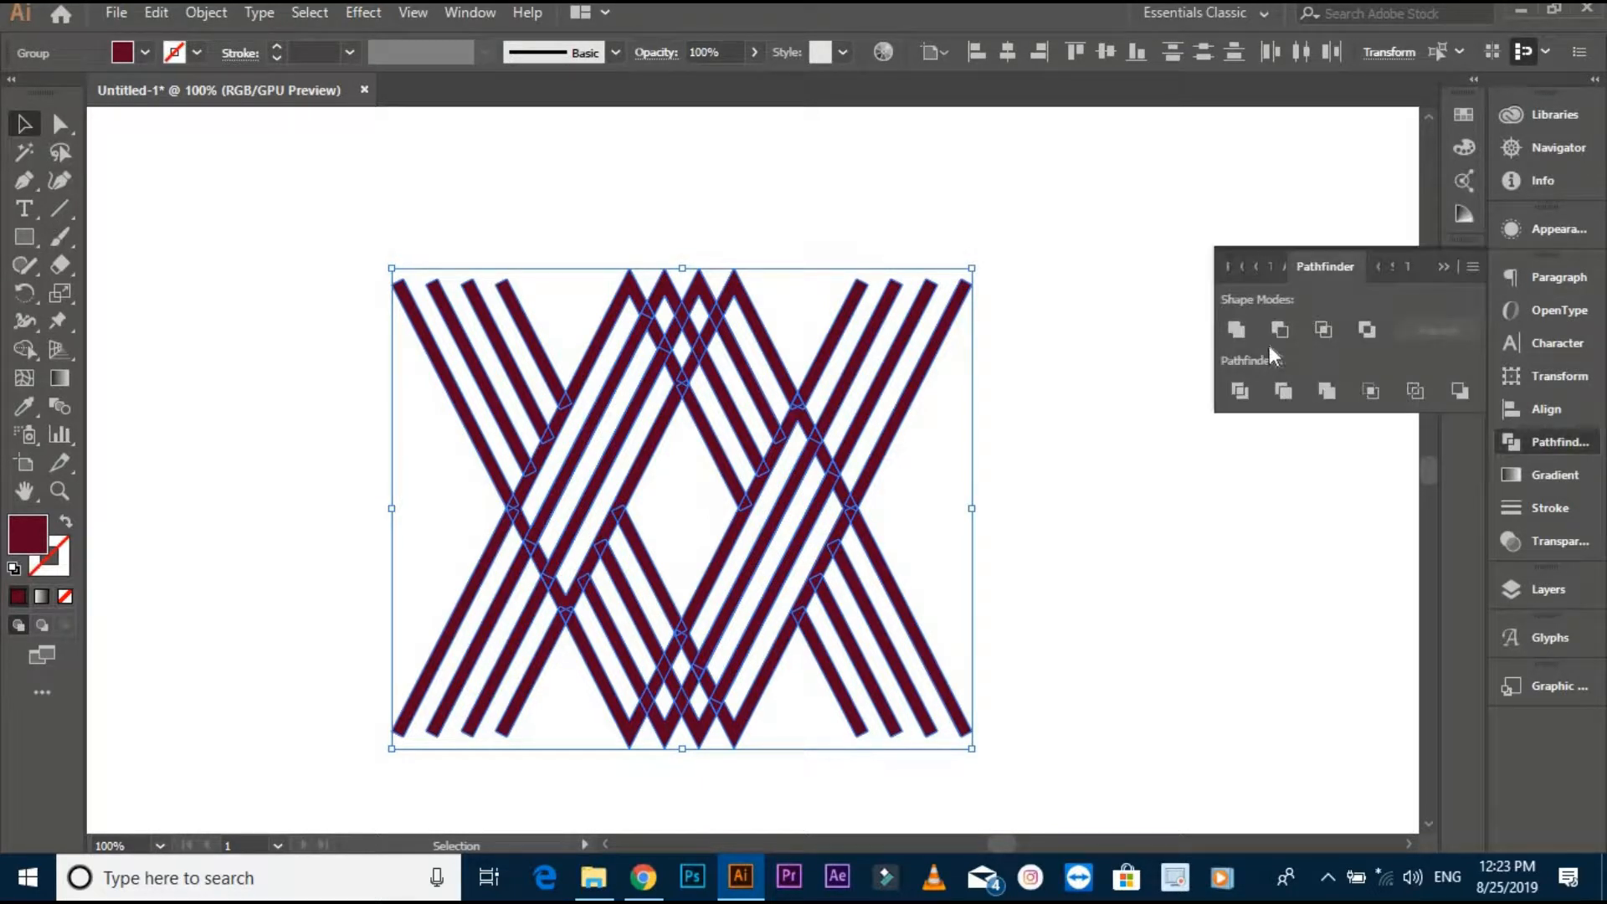
pyautogui.click(1234, 328)
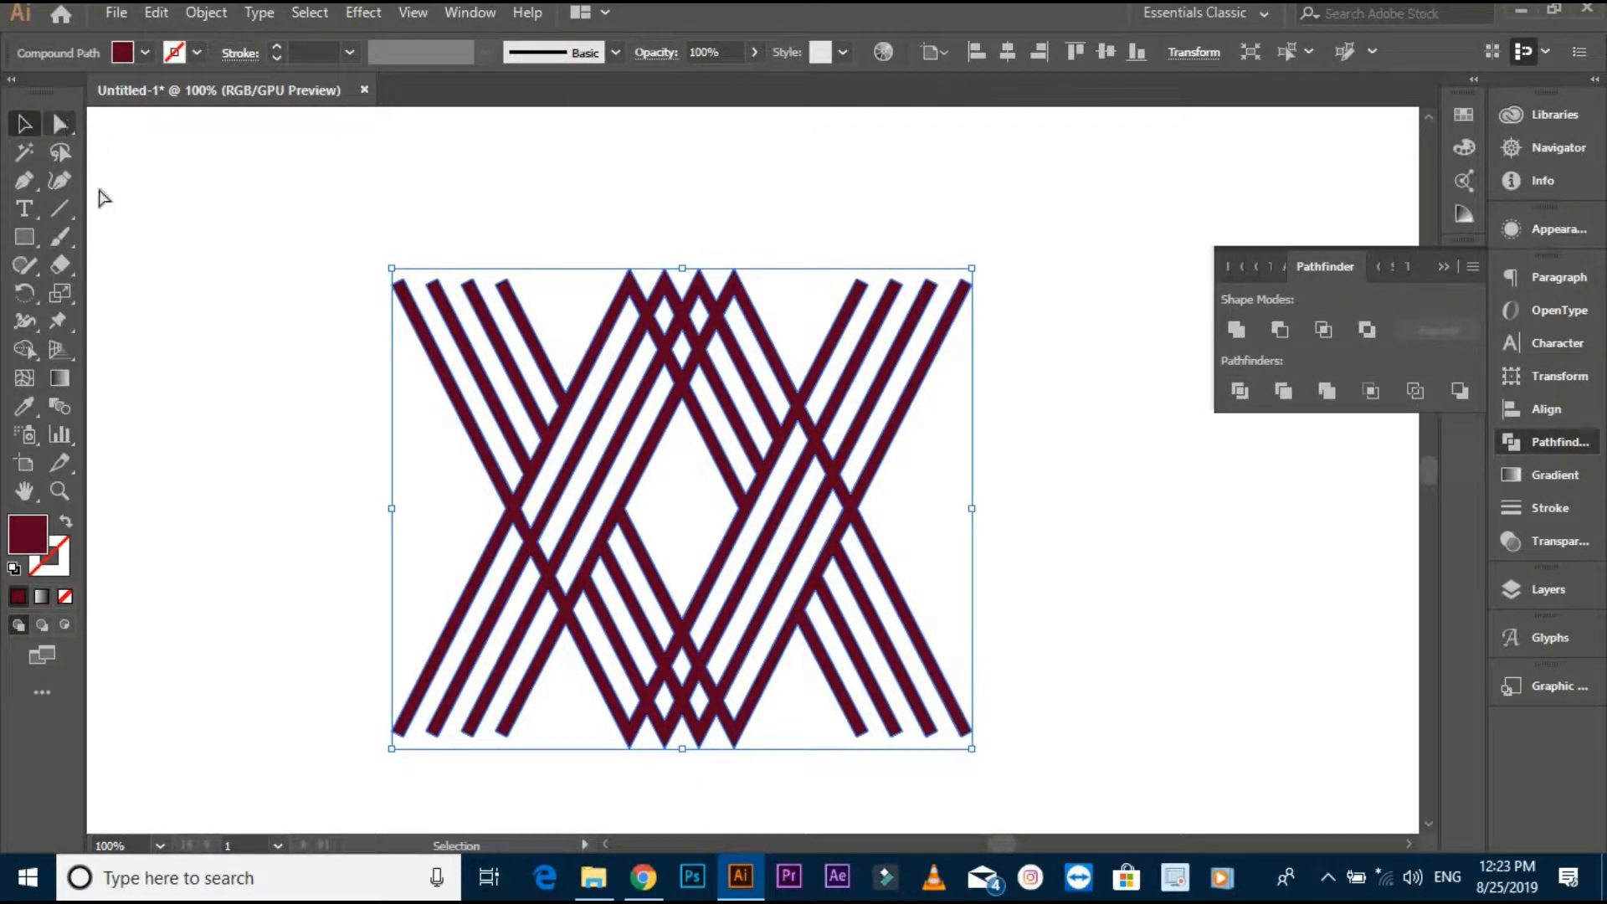
# Remove the united line lattice with Shape Builder, keeping only the enclosed stripes and diamonds as filled shapes.
pyautogui.press('a')
pyautogui.moveTo(348, 689); pyautogui.dragTo(536, 772)
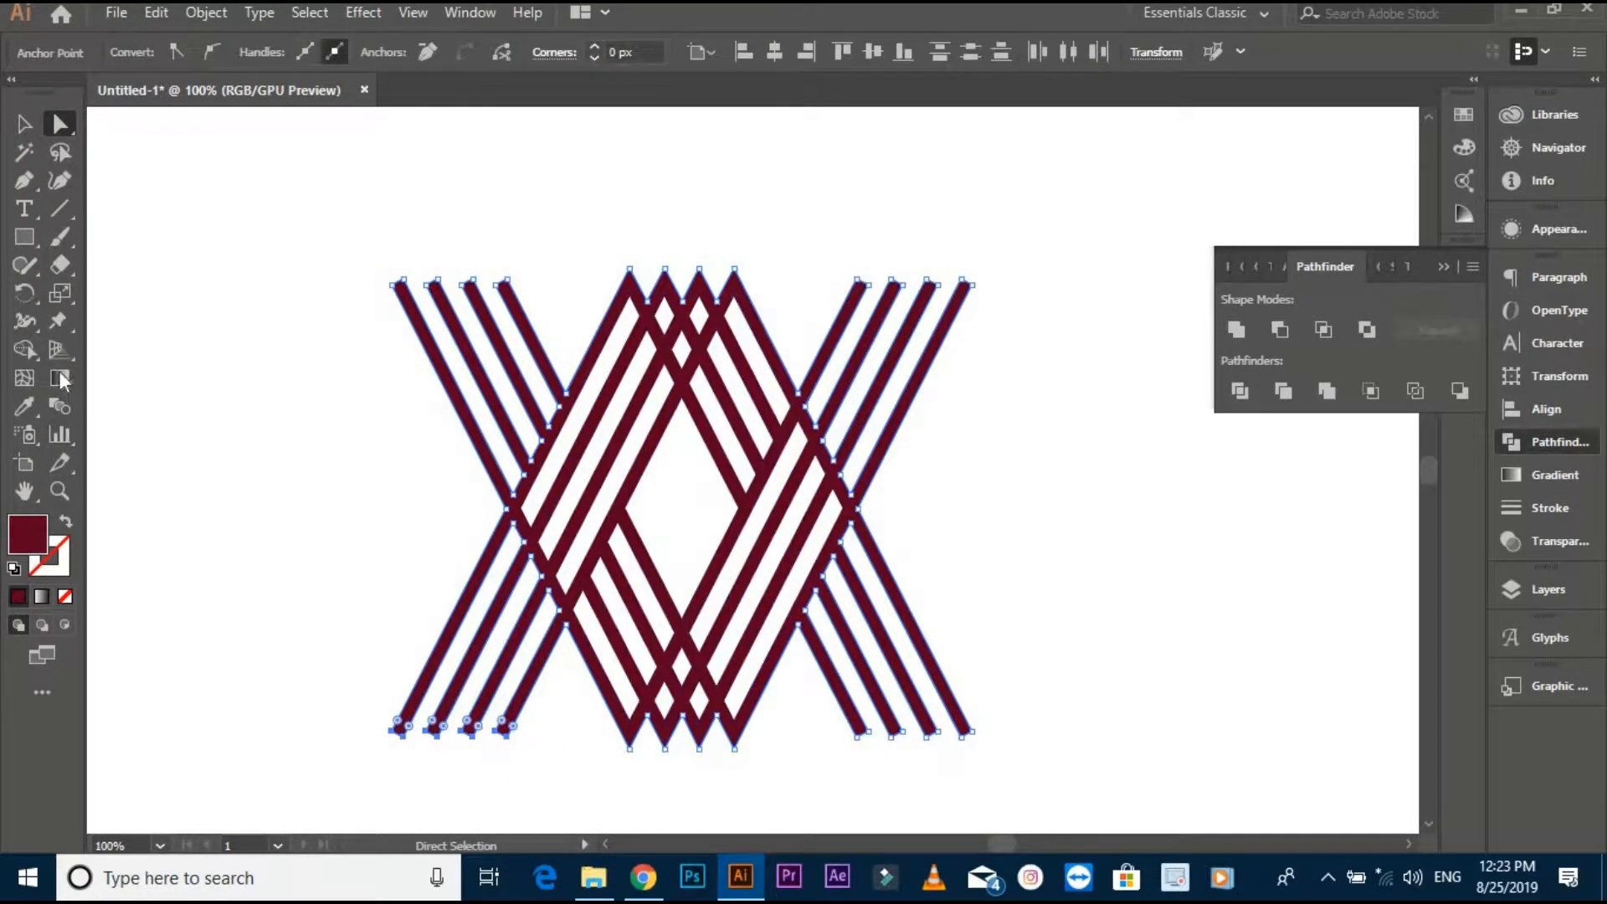
pyautogui.click(24, 349)
pyautogui.moveTo(481, 638); pyautogui.dragTo(535, 696)
pyautogui.click(24, 125)
pyautogui.click(335, 331)
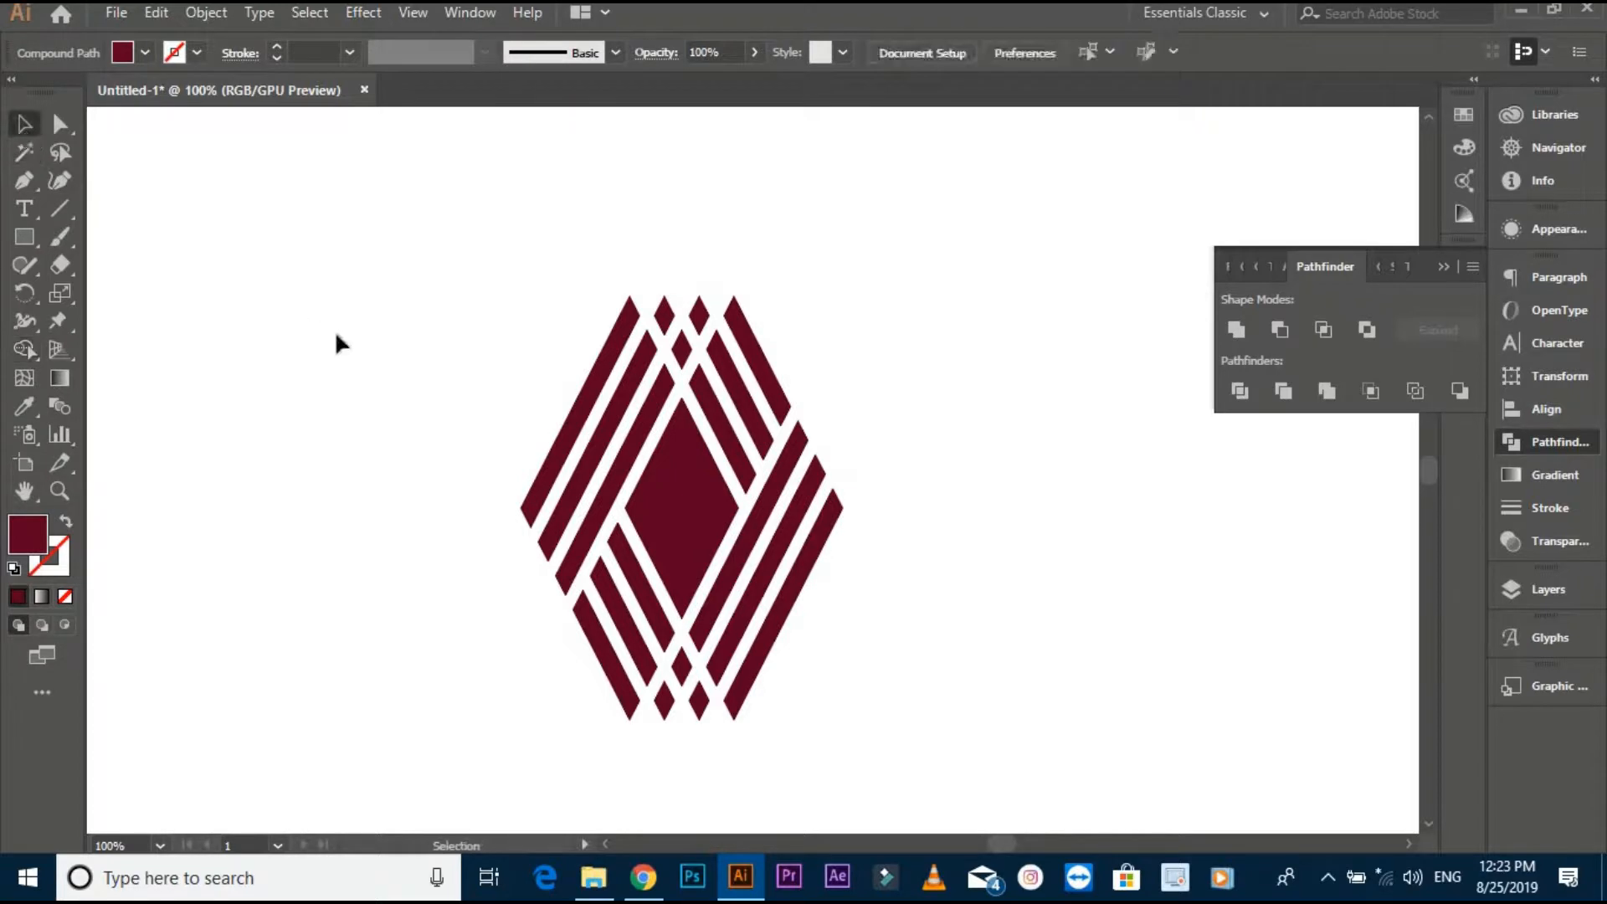
# Swap the diamond artwork's dark red fill to its stroke and set the stroke weight to 4 pt.
pyautogui.scroll(-3, 638, 513)
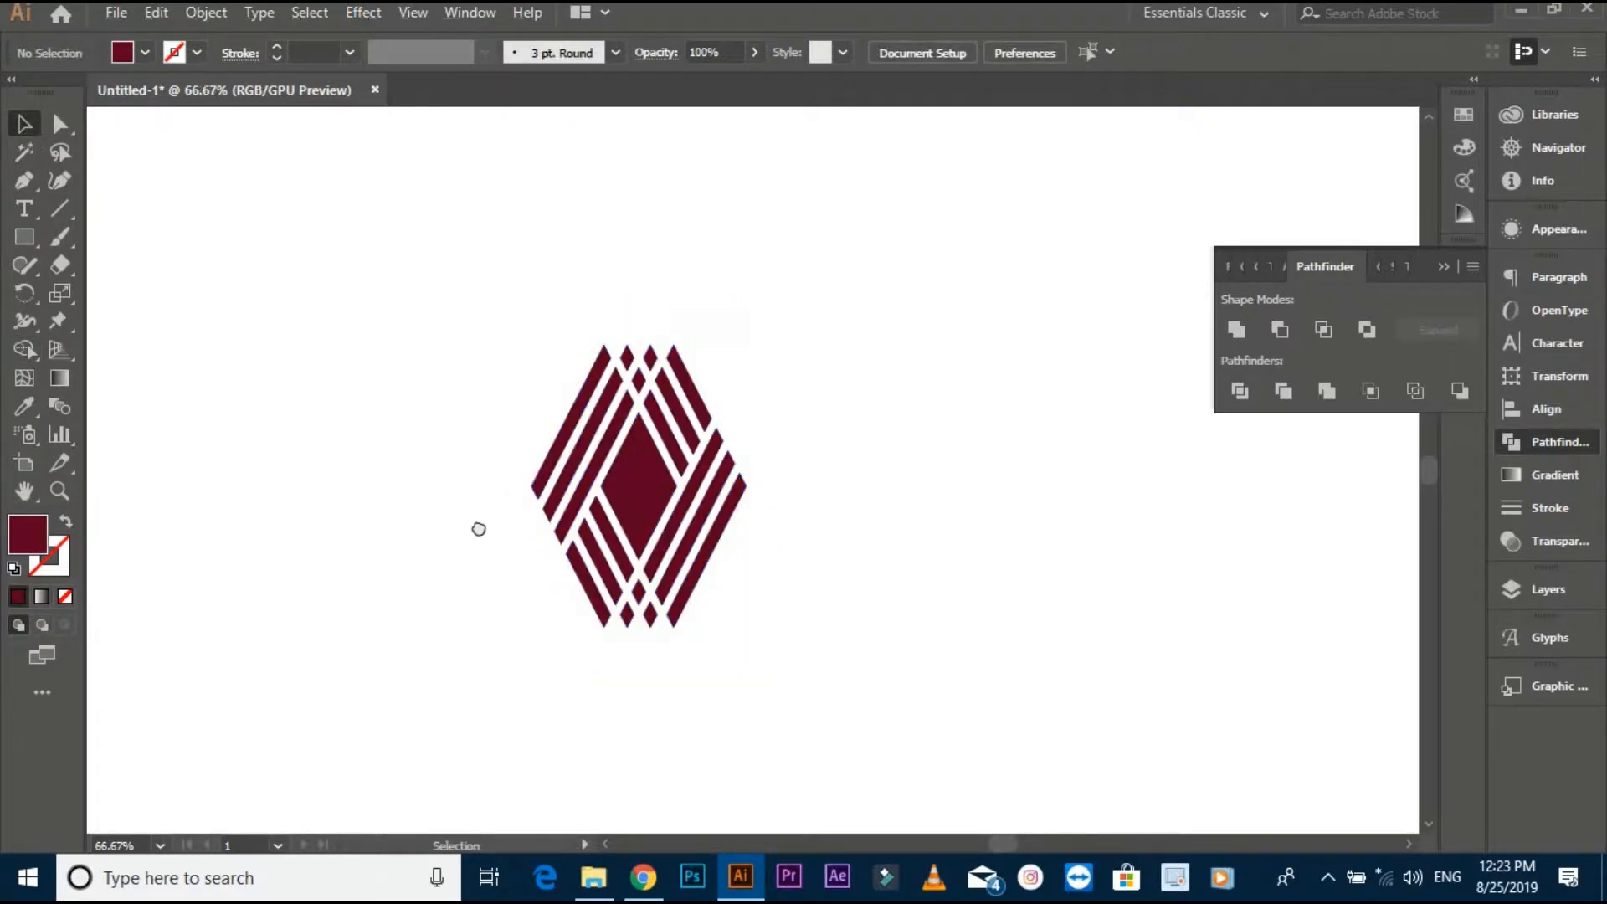
pyautogui.click(690, 507)
pyautogui.scroll(2, 691, 507)
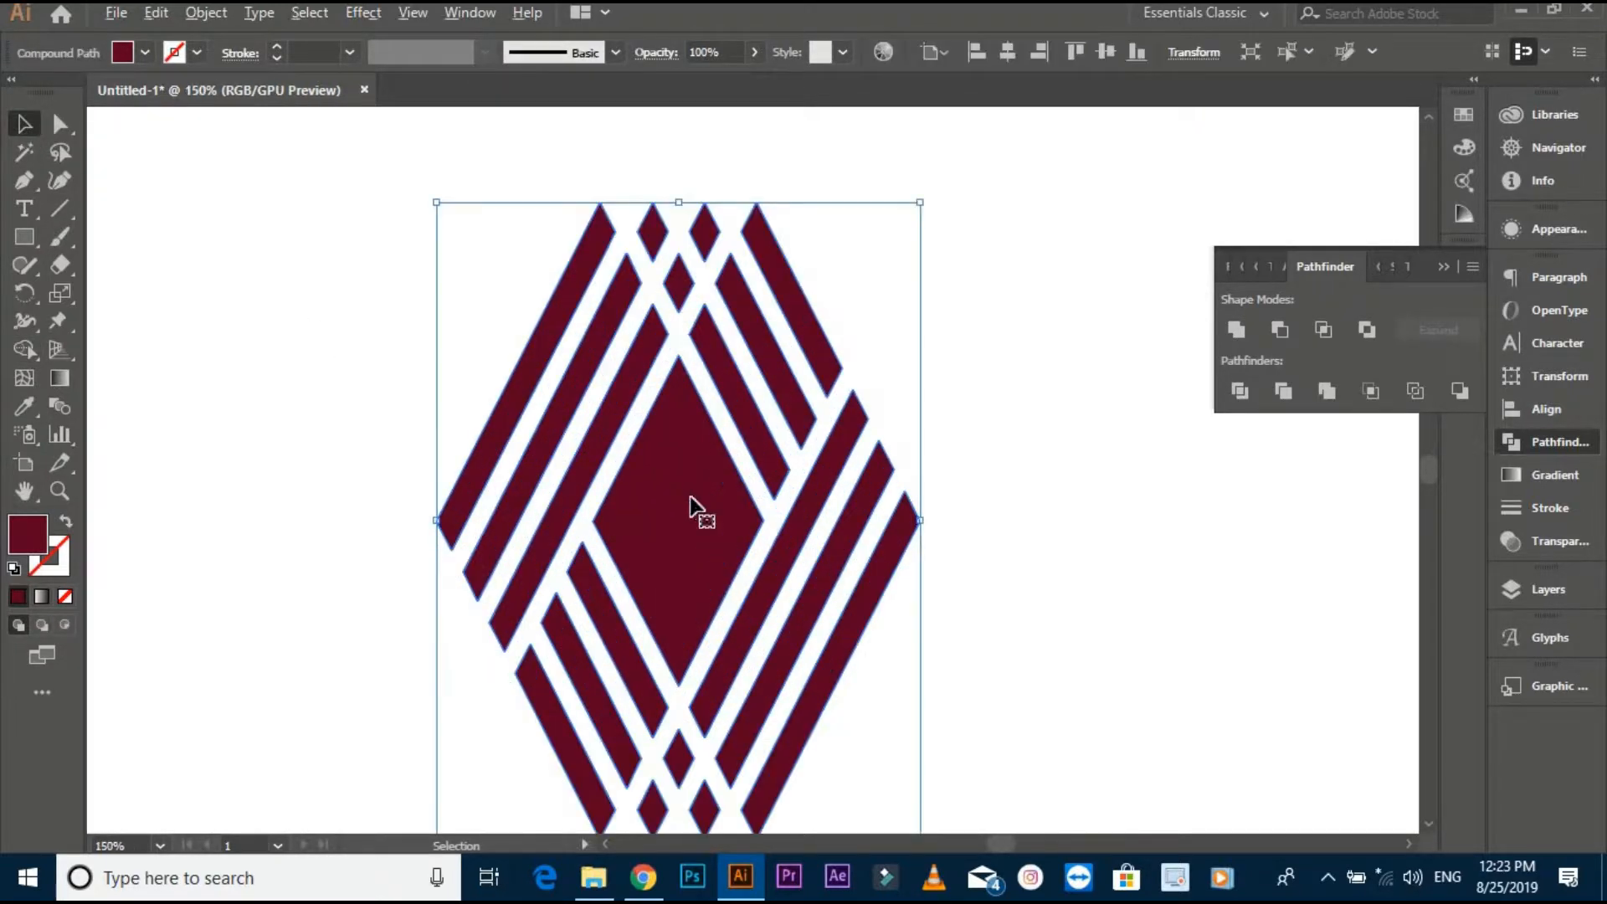
pyautogui.scroll(-2, 402, 525)
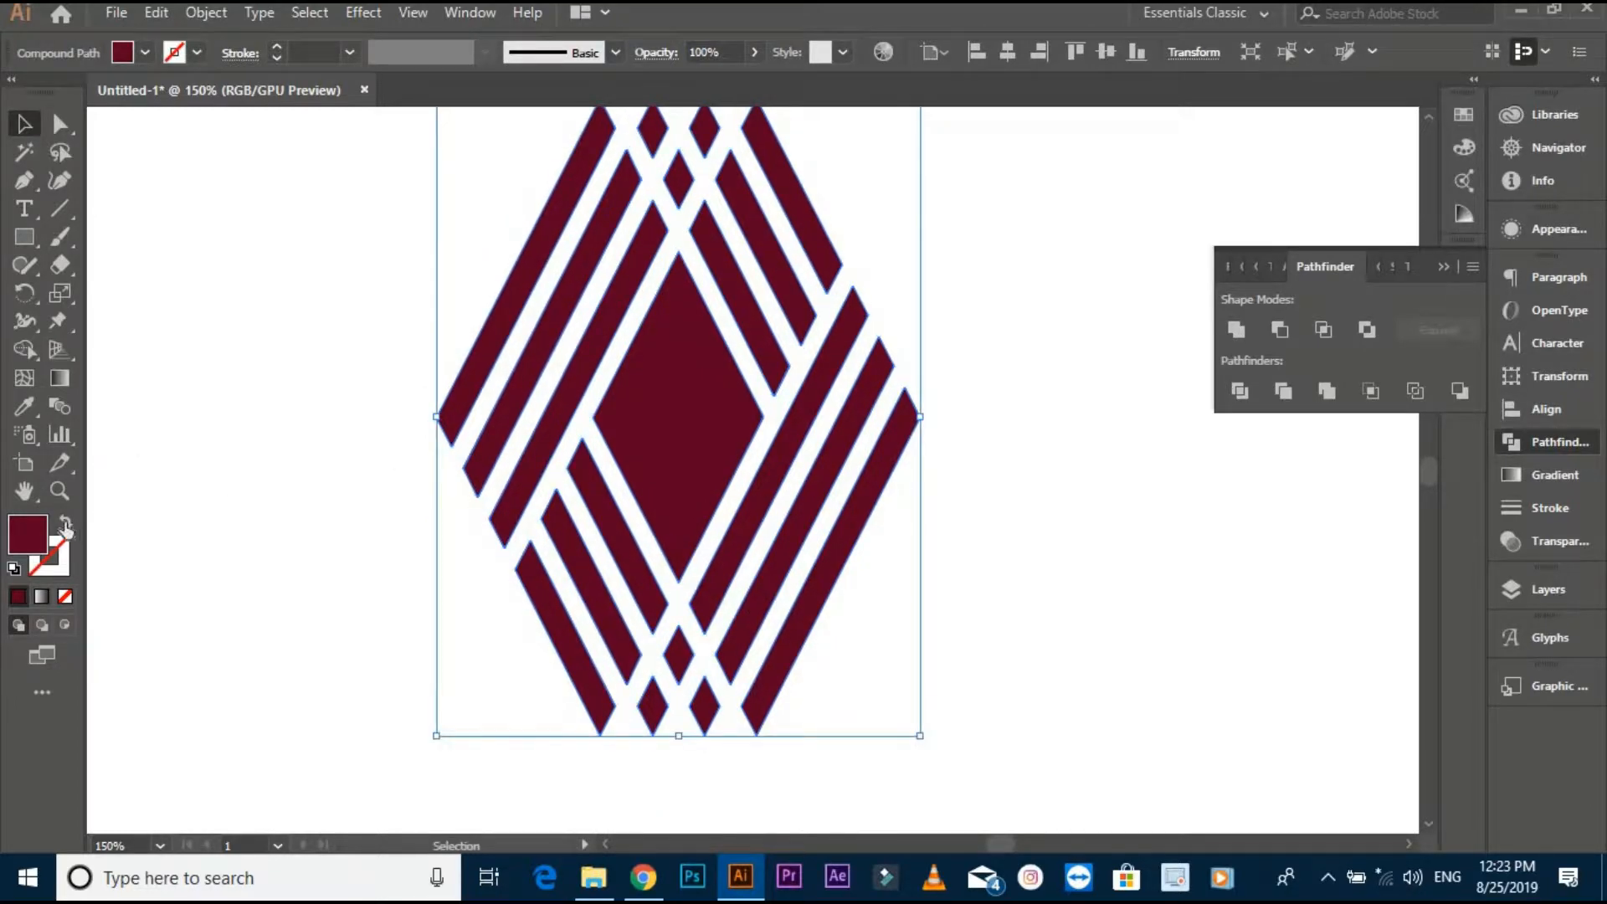
pyautogui.click(65, 524)
pyautogui.click(349, 53)
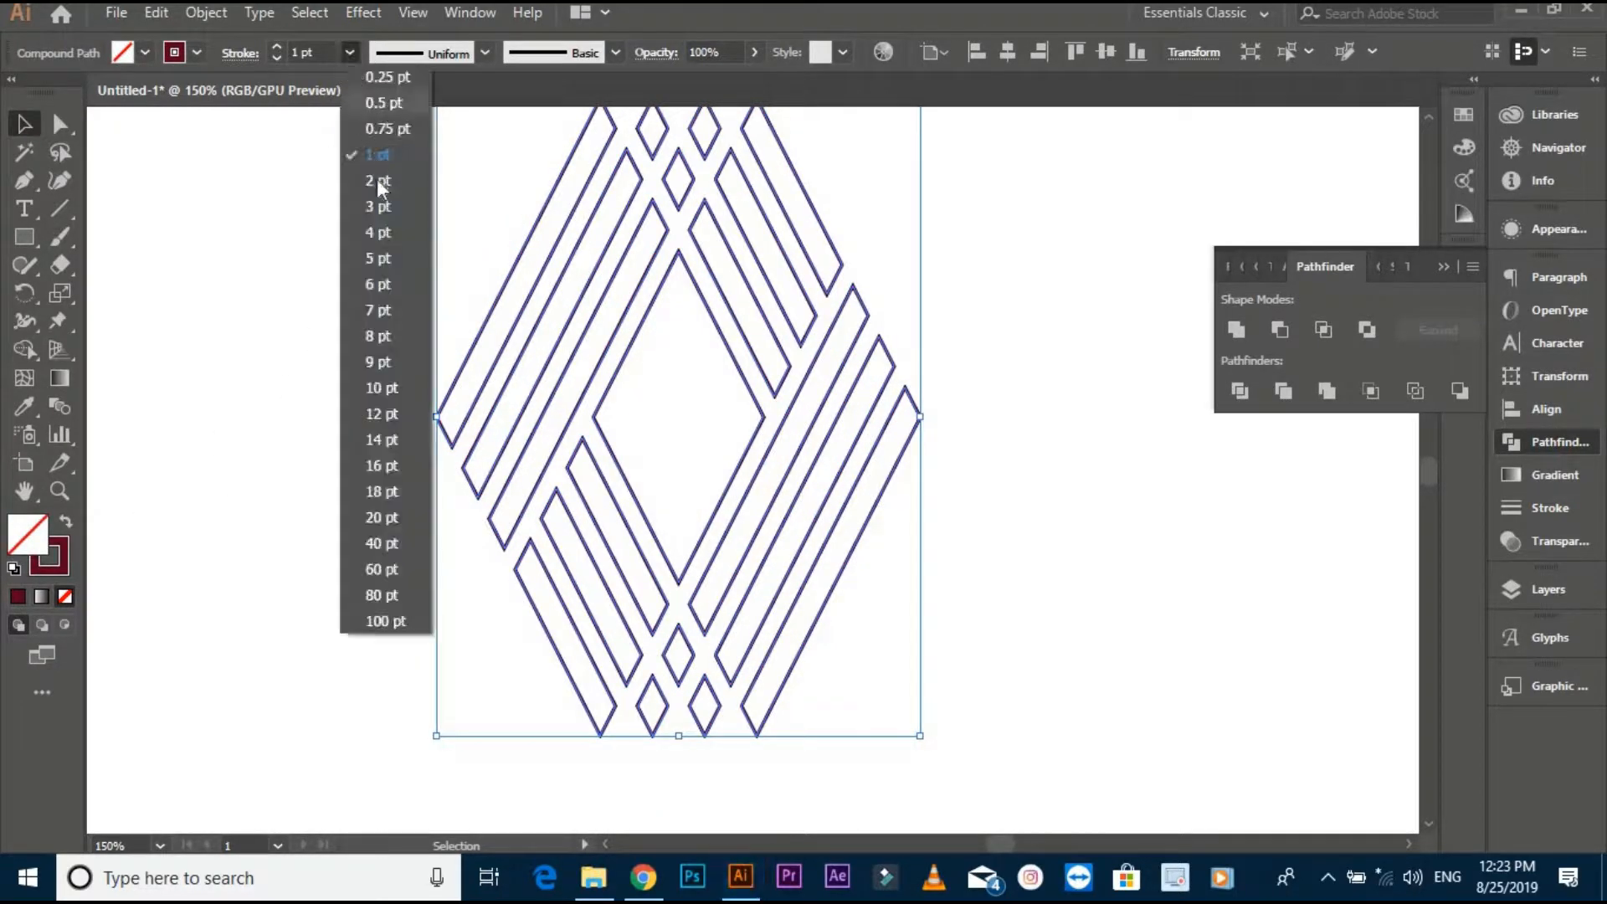
pyautogui.click(377, 232)
pyautogui.click(330, 268)
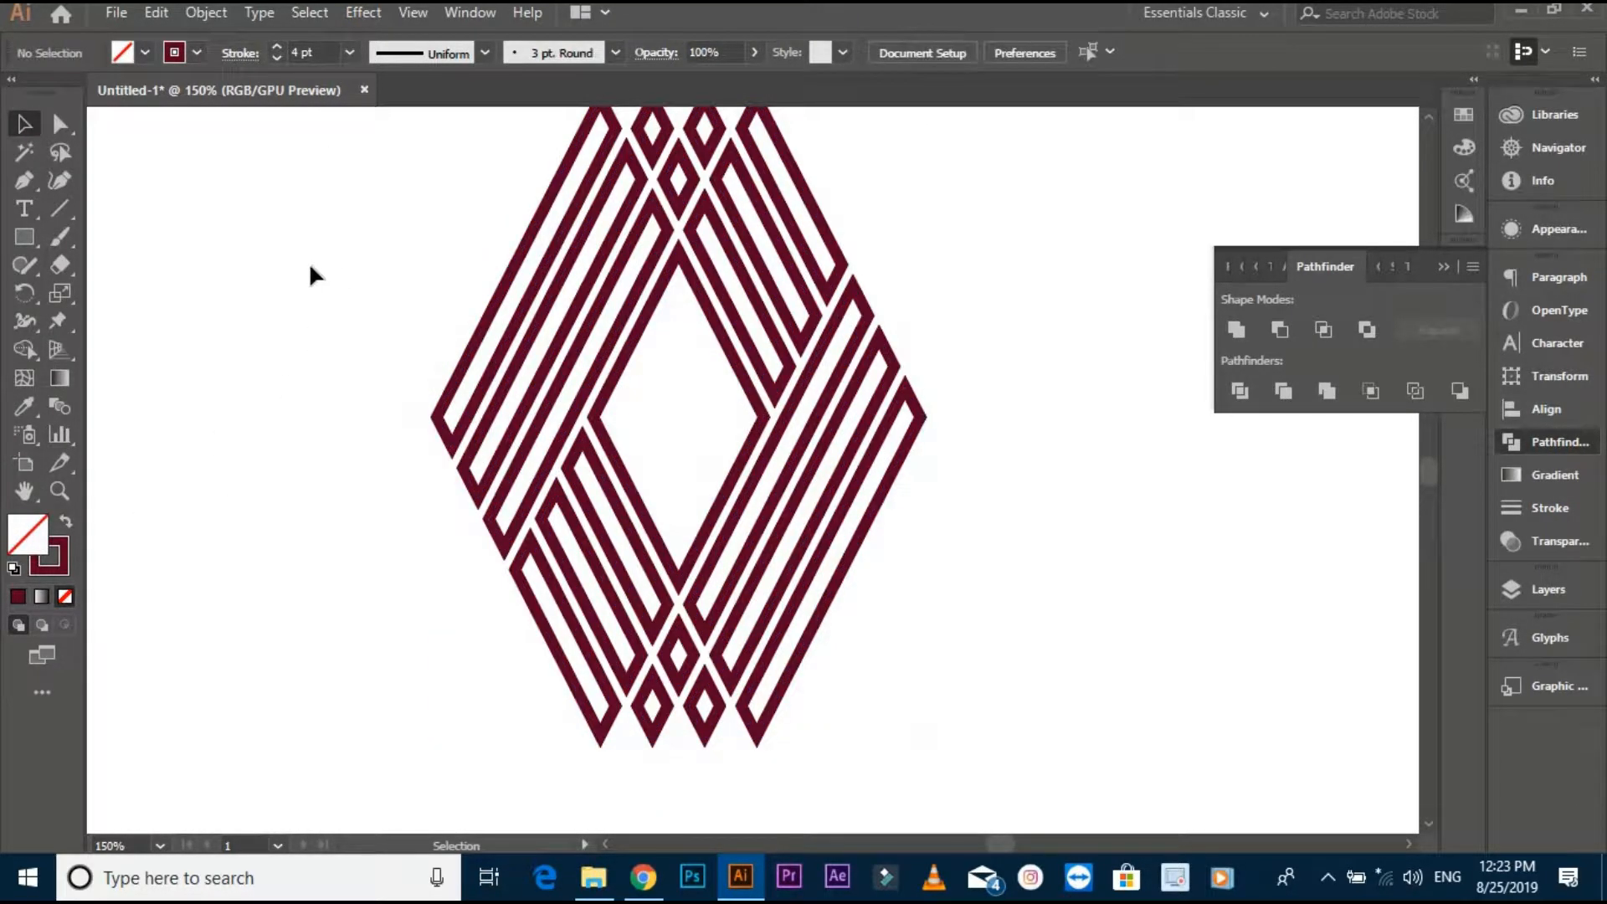
# Expand the fill and stroke of the diamond artwork to turn its outlines into filled shapes.
pyautogui.moveTo(310, 266); pyautogui.dragTo(617, 487)
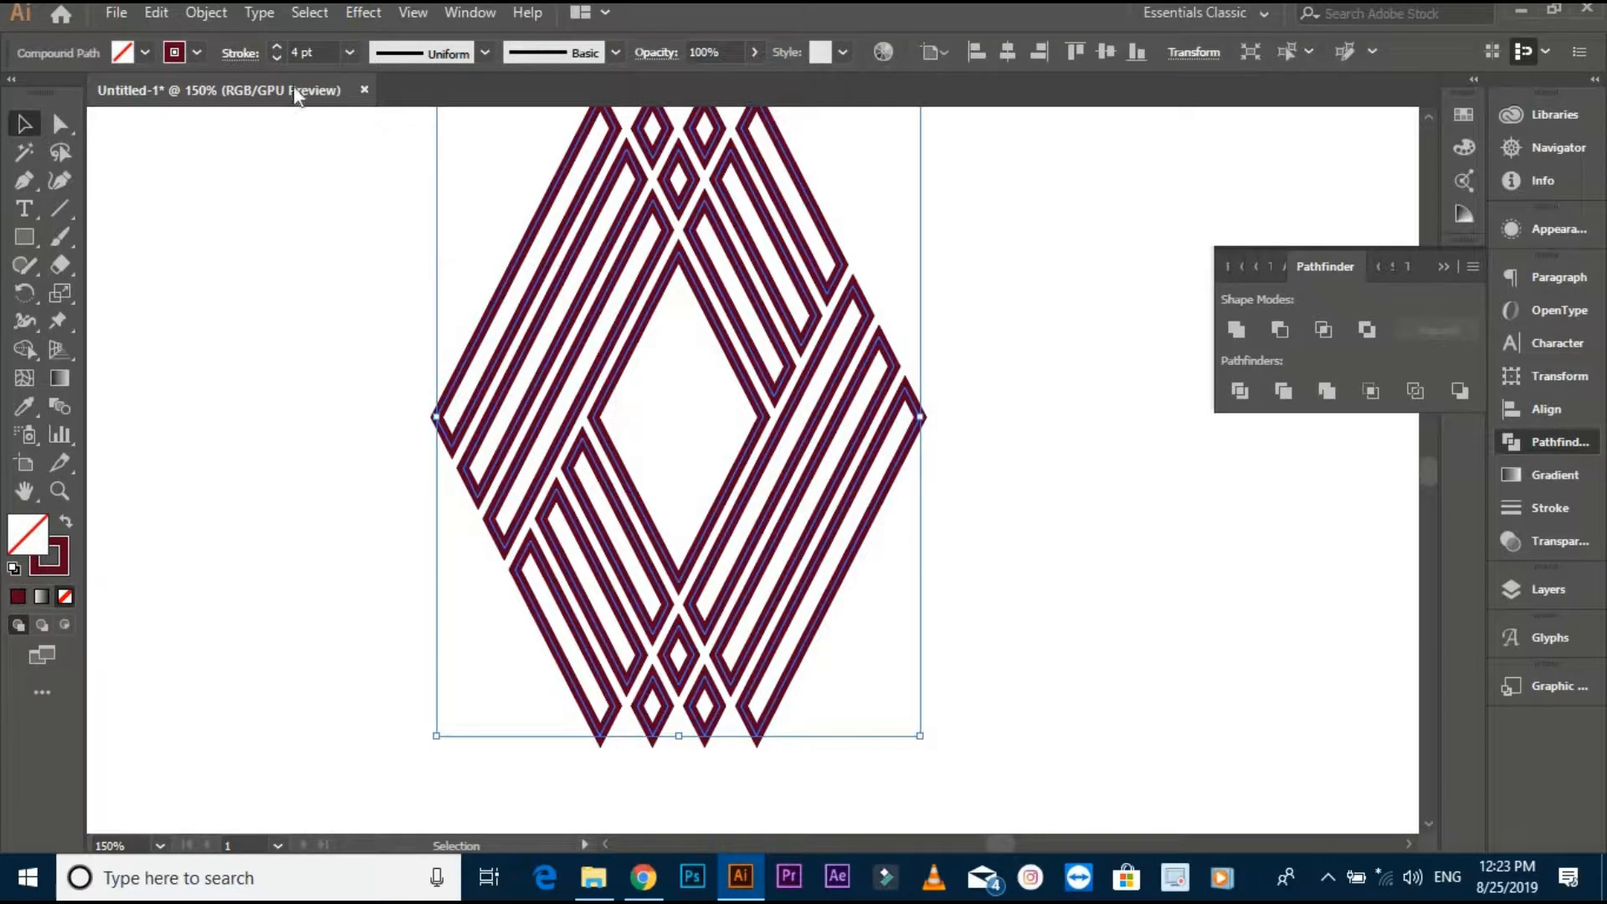
pyautogui.click(206, 12)
pyautogui.click(319, 253)
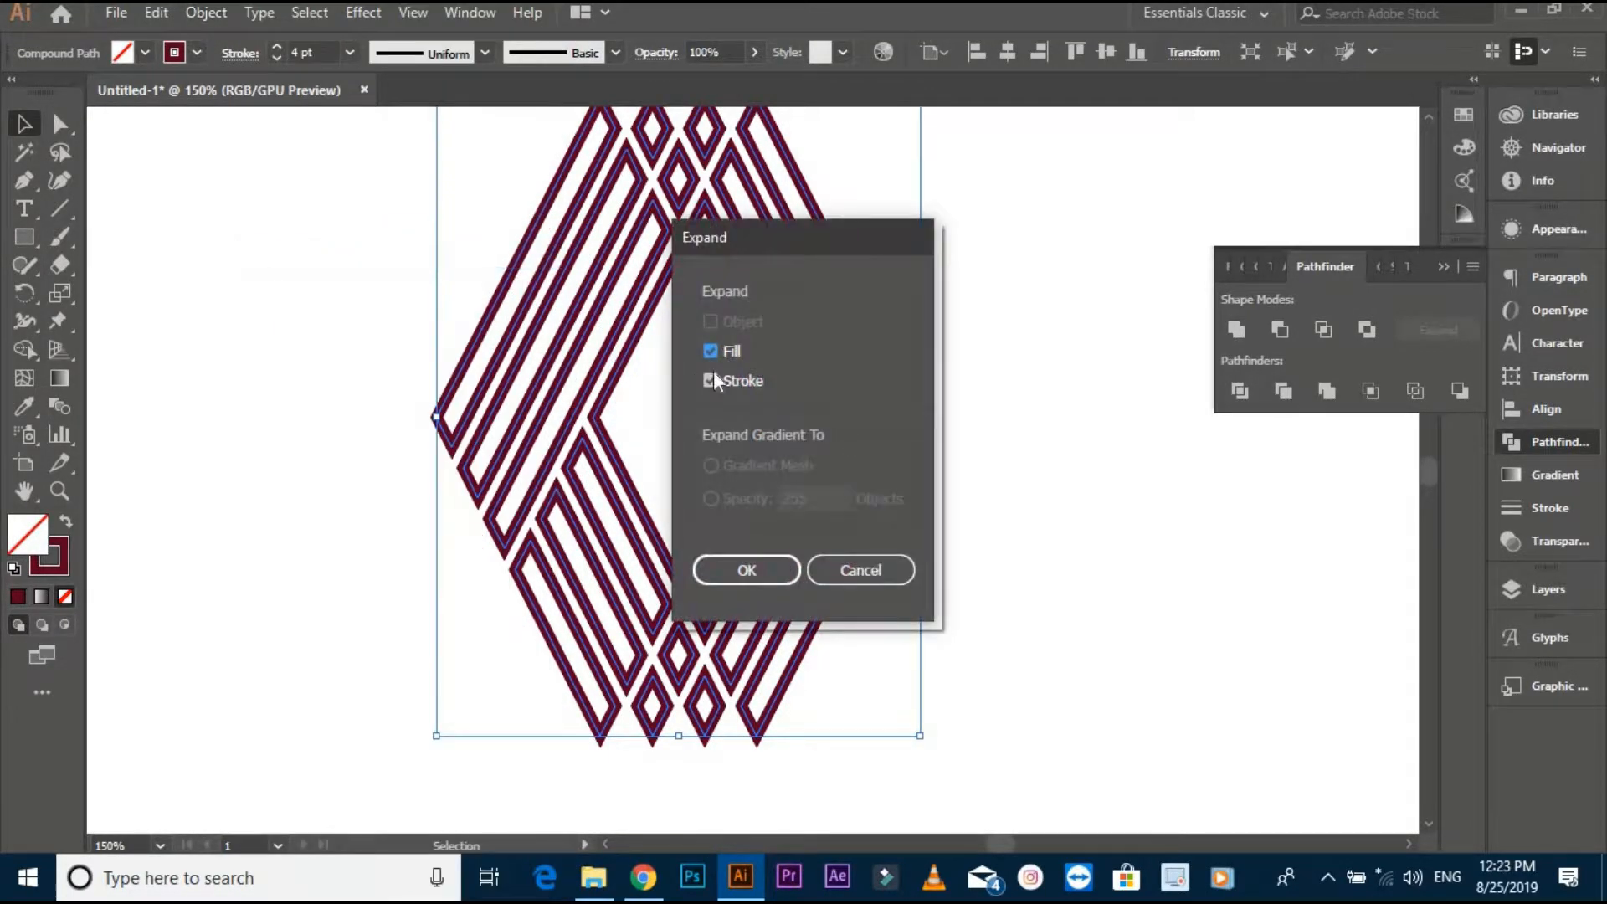
pyautogui.click(733, 567)
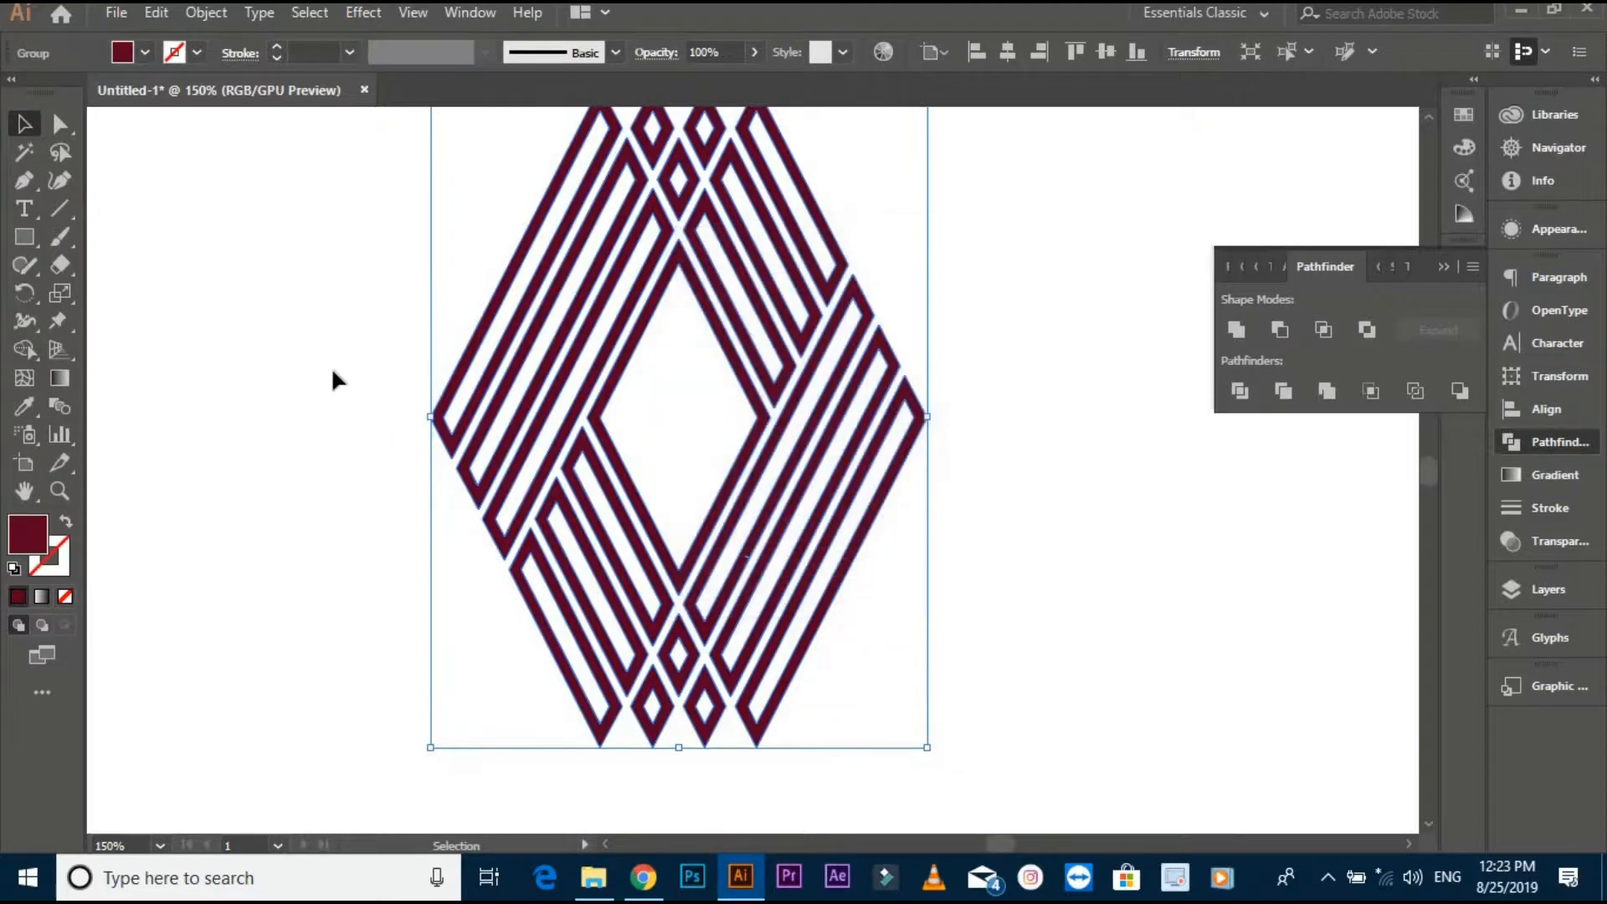
pyautogui.click(332, 373)
# Enlarge the diamond logo to about twice its size and move it off the artboard to the right.
pyautogui.scroll(-3, 339, 372)
pyautogui.scroll(-1, 441, 455)
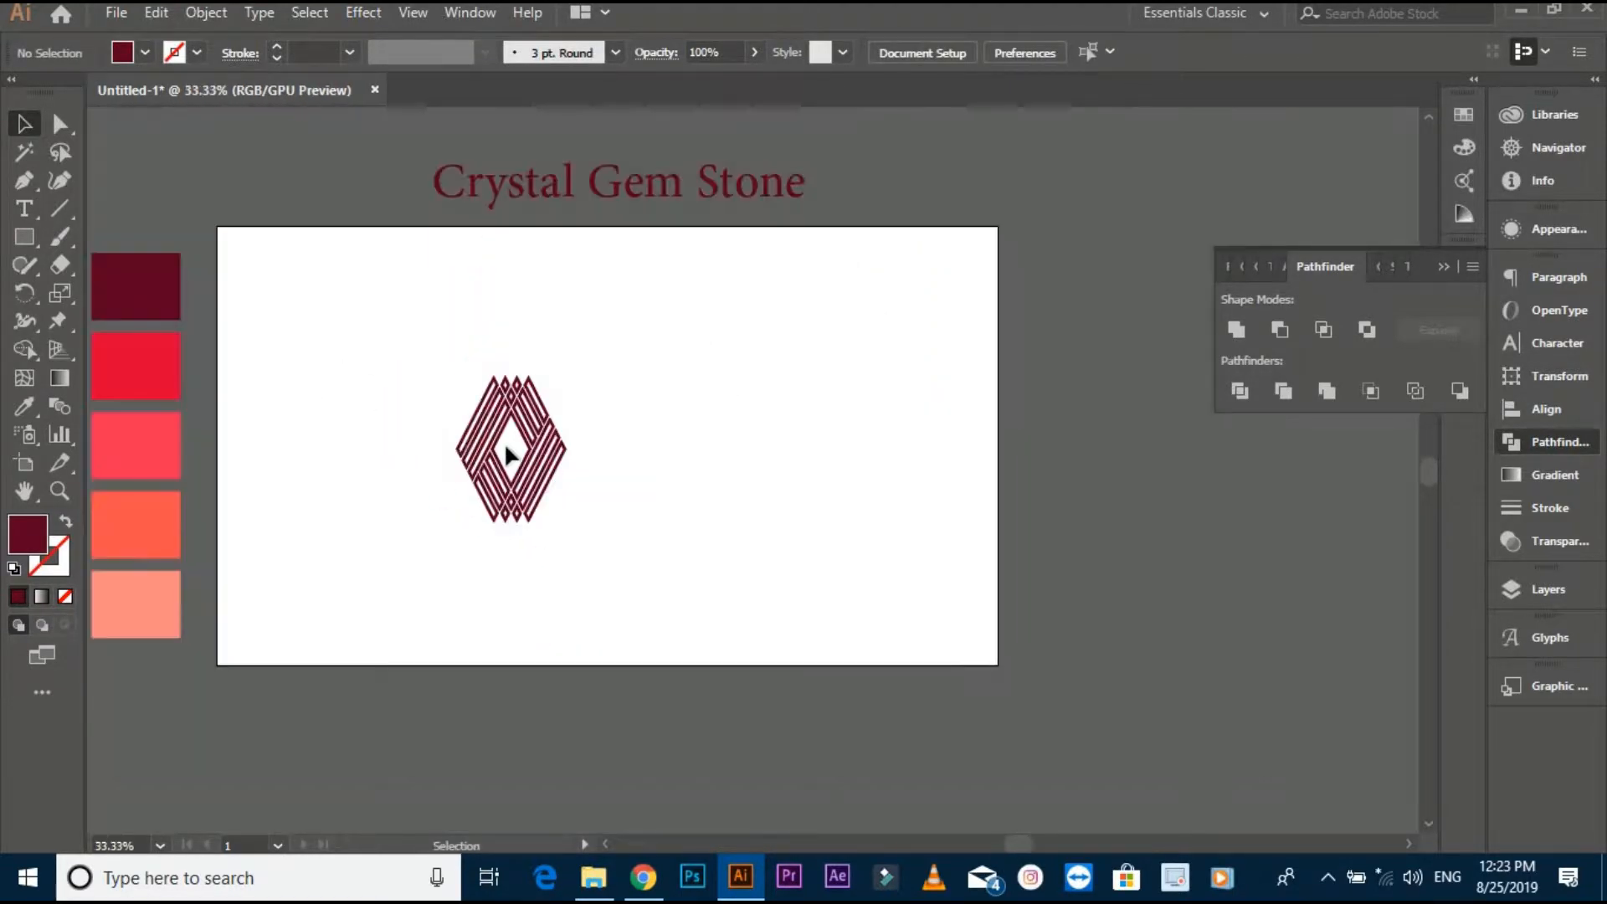
pyautogui.click(507, 452)
pyautogui.moveTo(571, 525); pyautogui.dragTo(621, 592)
pyautogui.moveTo(561, 445); pyautogui.dragTo(1212, 460)
pyautogui.click(693, 468)
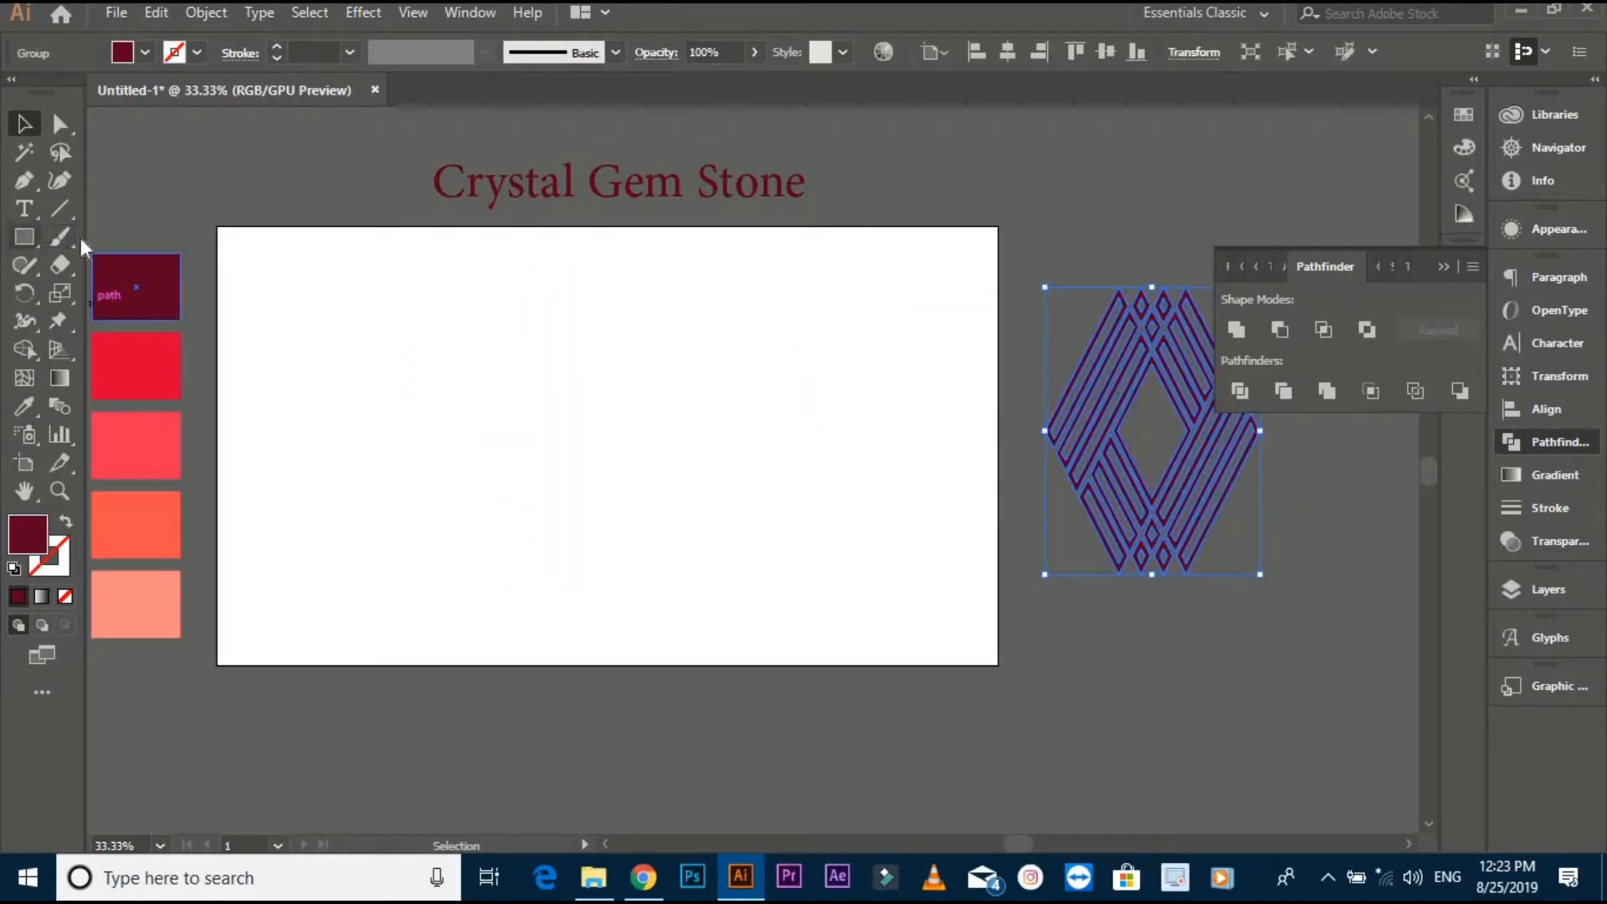
# Draw a dark red rectangle covering the whole artboard as the background.
pyautogui.press('m')
pyautogui.moveTo(216, 226); pyautogui.dragTo(998, 666)
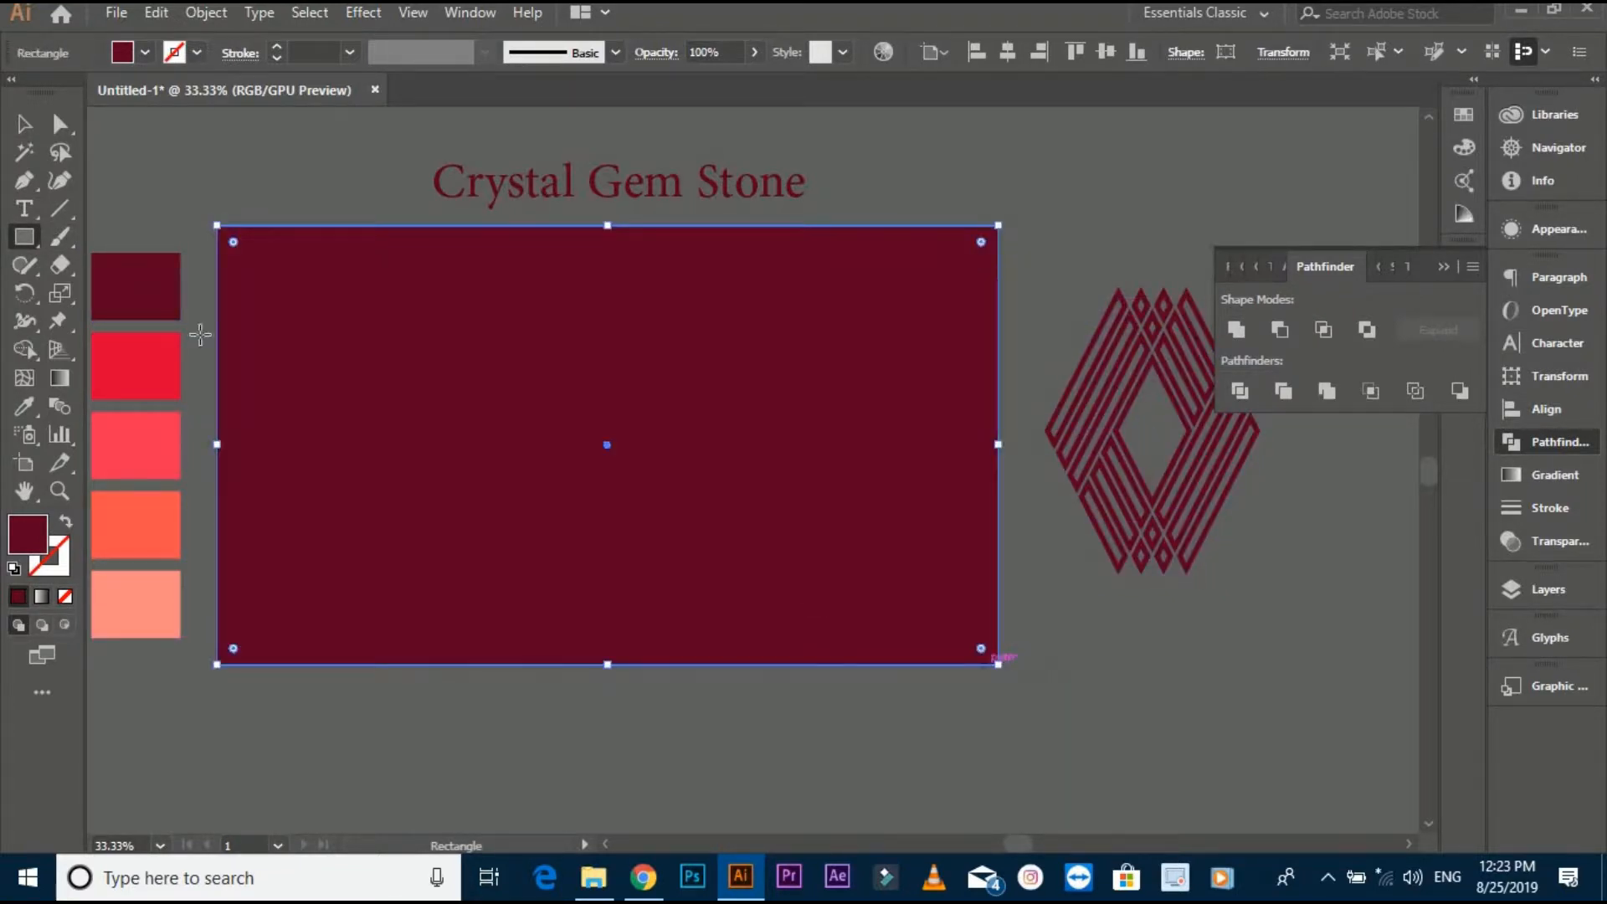
pyautogui.press('v')
pyautogui.click(123, 194)
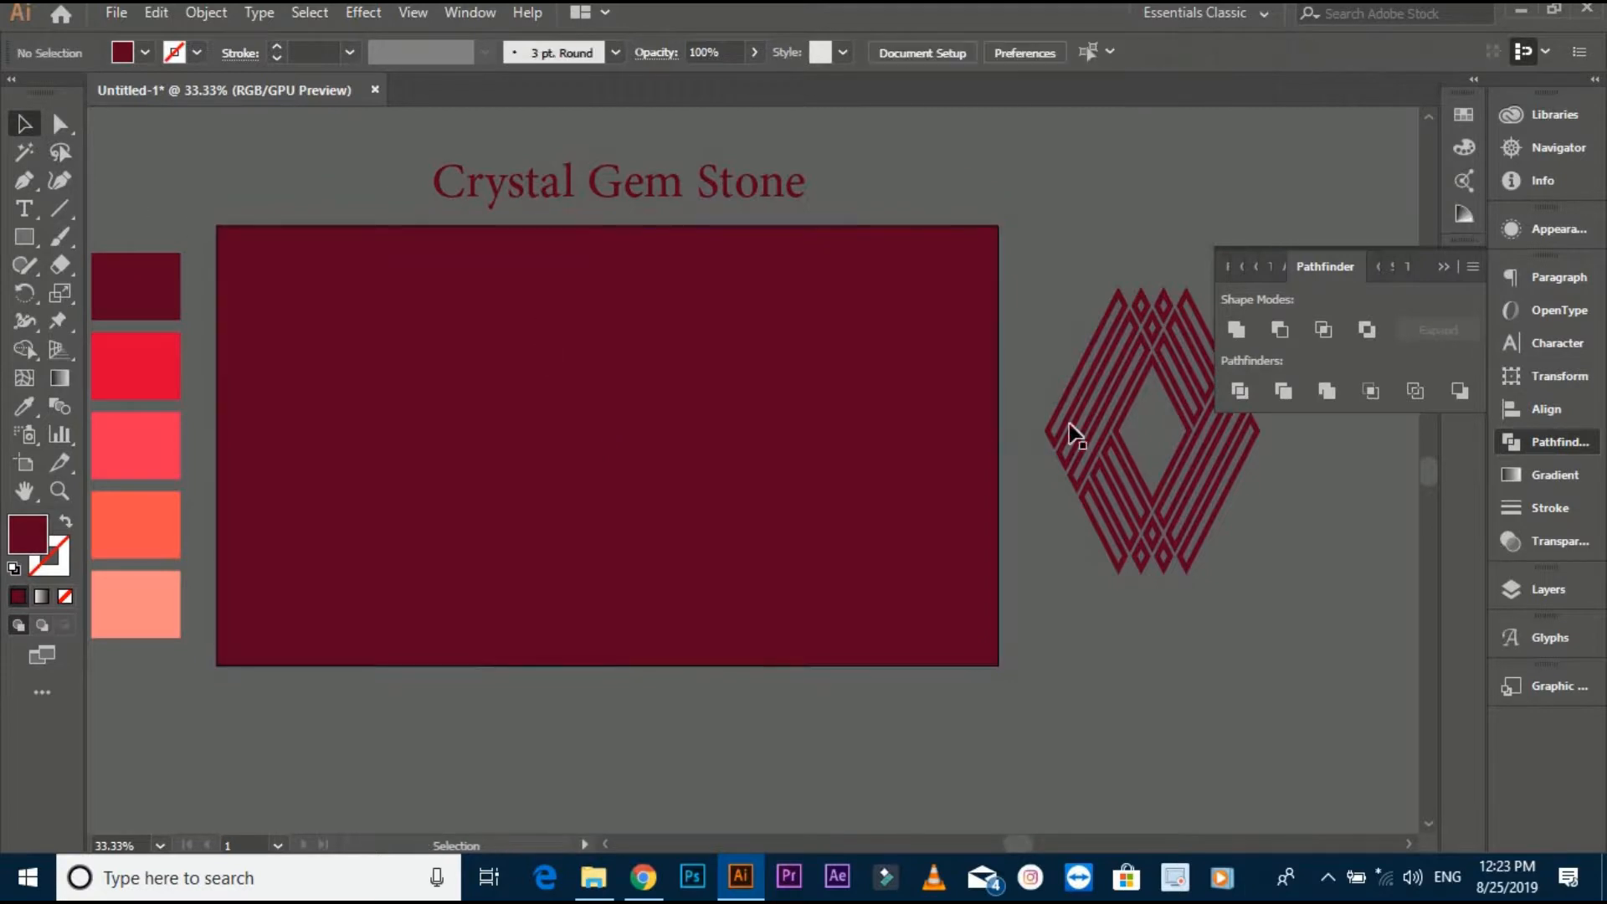
# Place the diamond logo in the middle of the dark red background and fill it with the light salmon swatch colour.
pyautogui.moveTo(1121, 414); pyautogui.dragTo(582, 418)
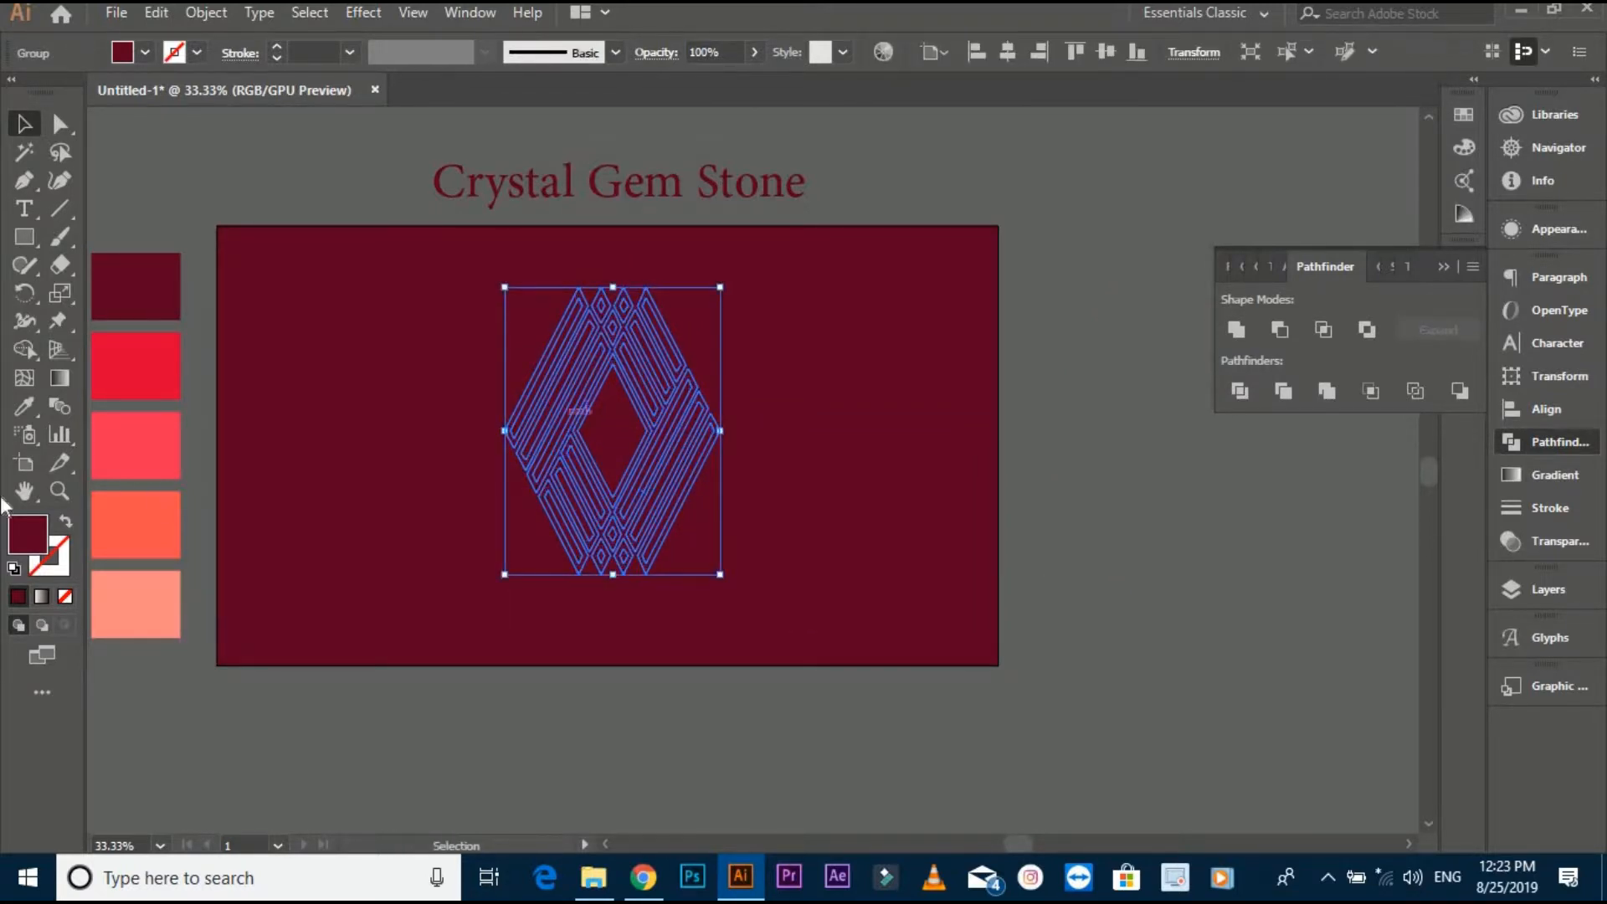
pyautogui.click(26, 409)
pyautogui.click(125, 585)
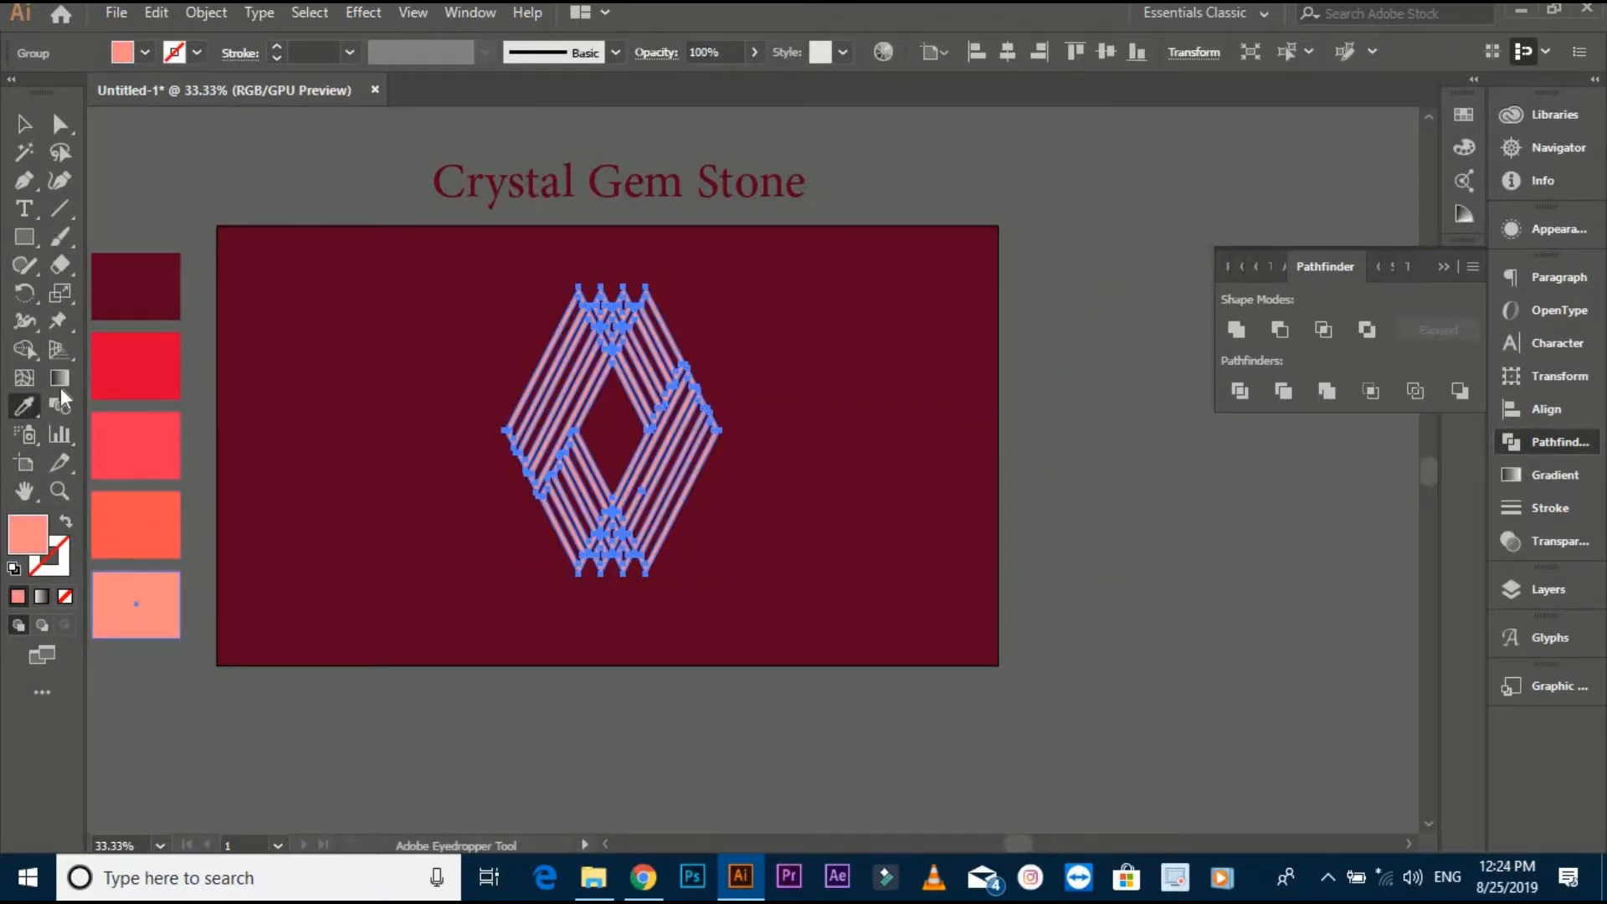
pyautogui.click(26, 124)
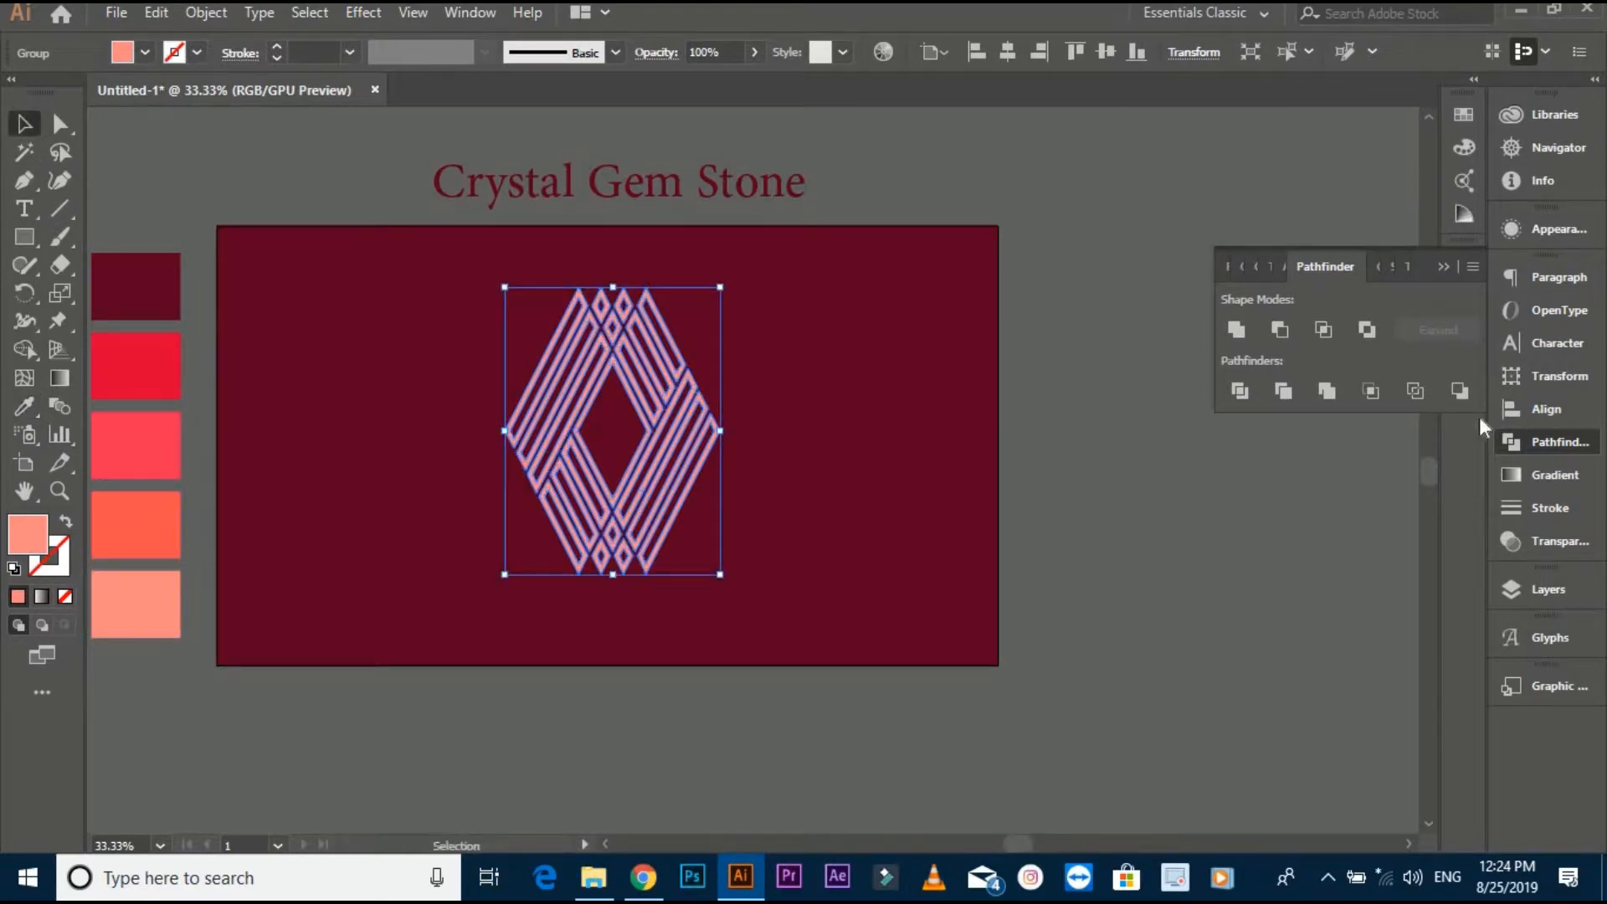
# Give the logo a linear gradient with a light salmon stop at the start and remove the white stop.
pyautogui.click(1554, 475)
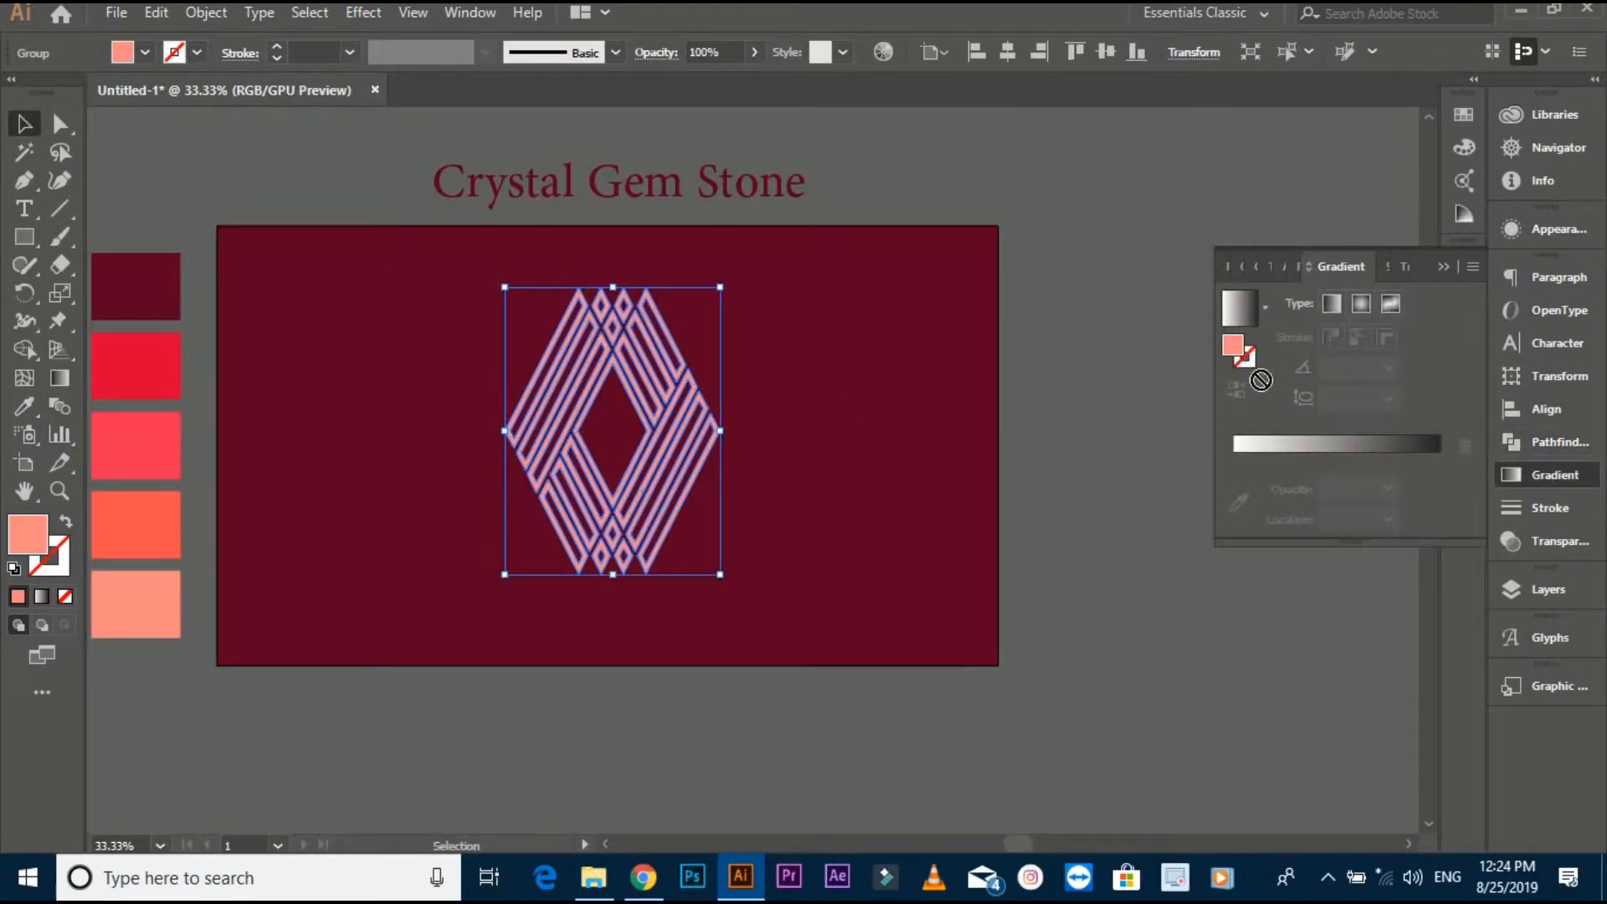
pyautogui.click(1242, 449)
pyautogui.click(1240, 488)
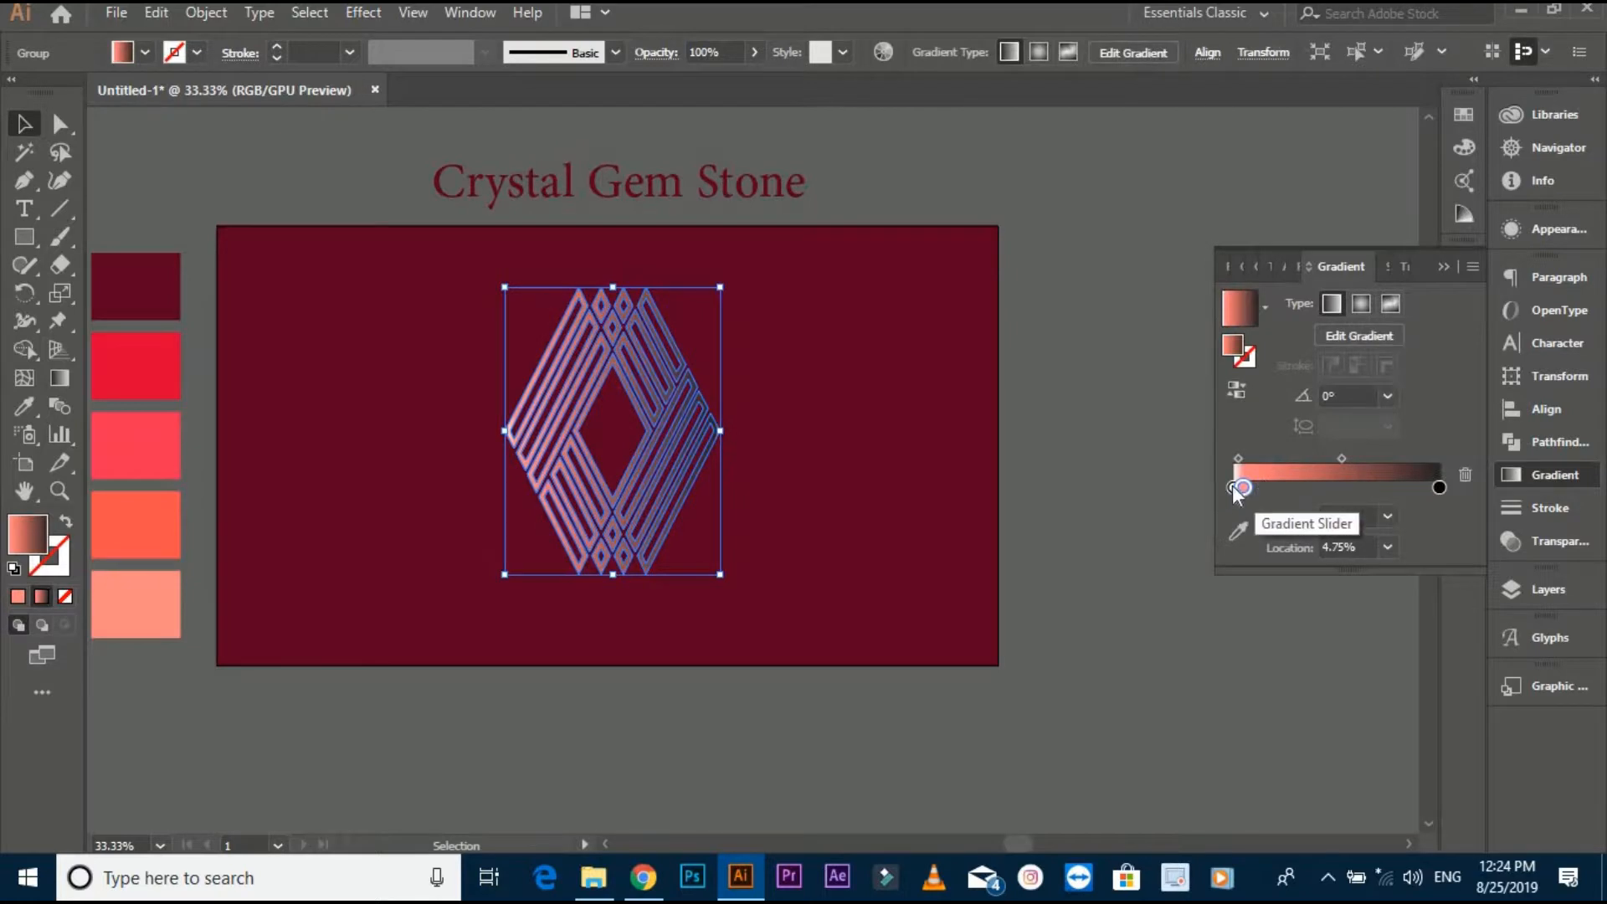
pyautogui.moveTo(1238, 489); pyautogui.dragTo(1230, 488)
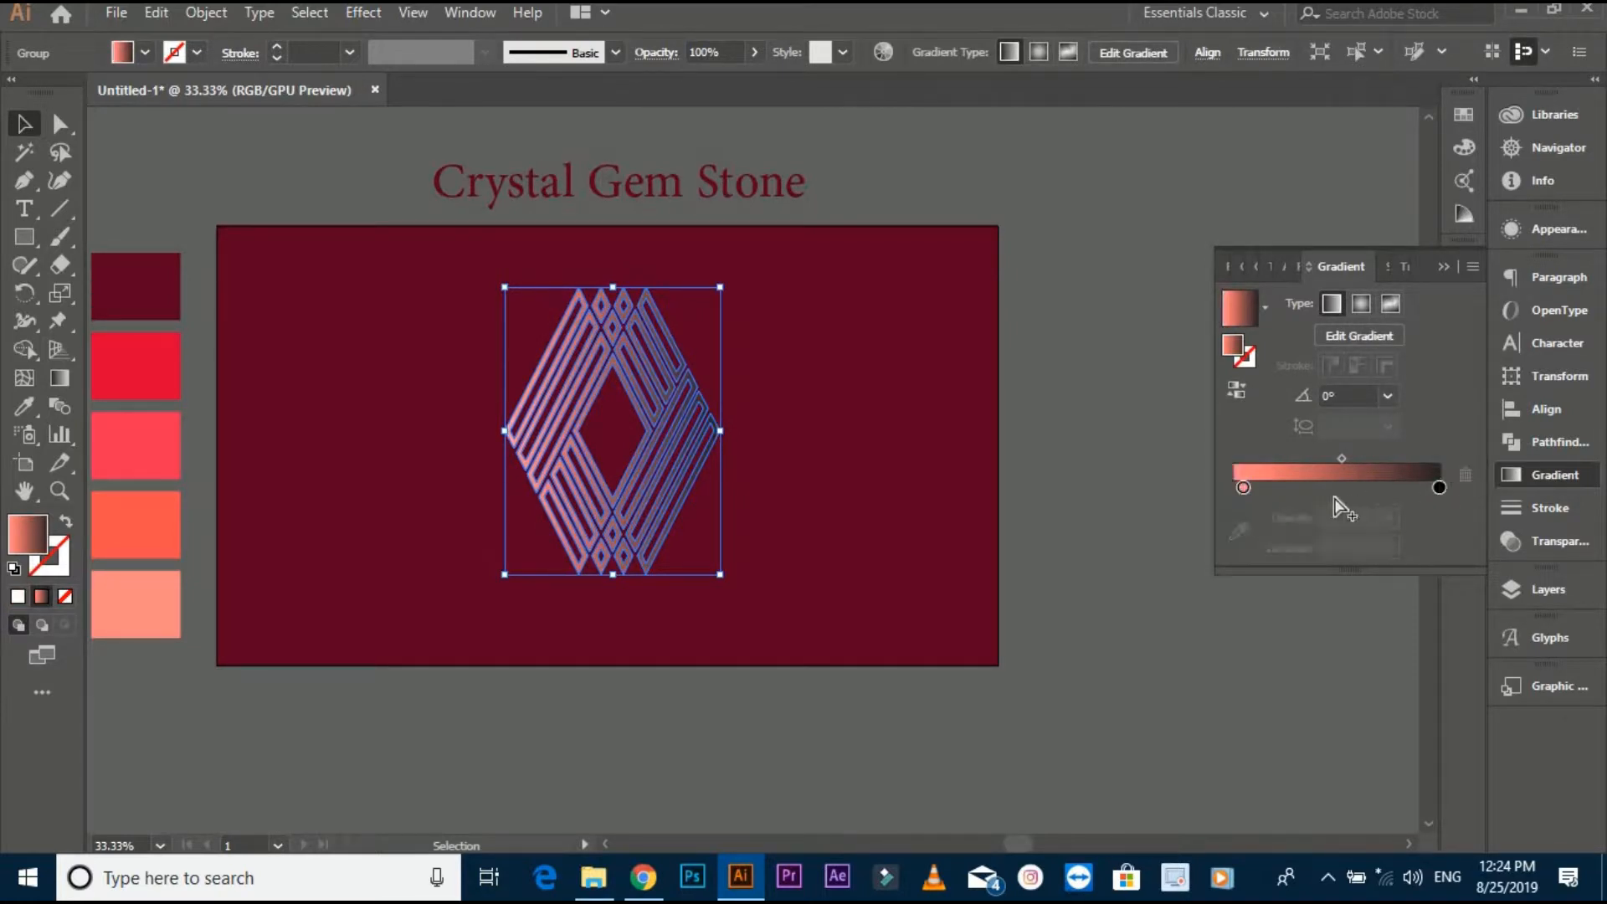
# Sample the orange swatch and add it as a gradient stop at about 31%, removing the extra stop beside it.
pyautogui.click(23, 407)
pyautogui.click(135, 525)
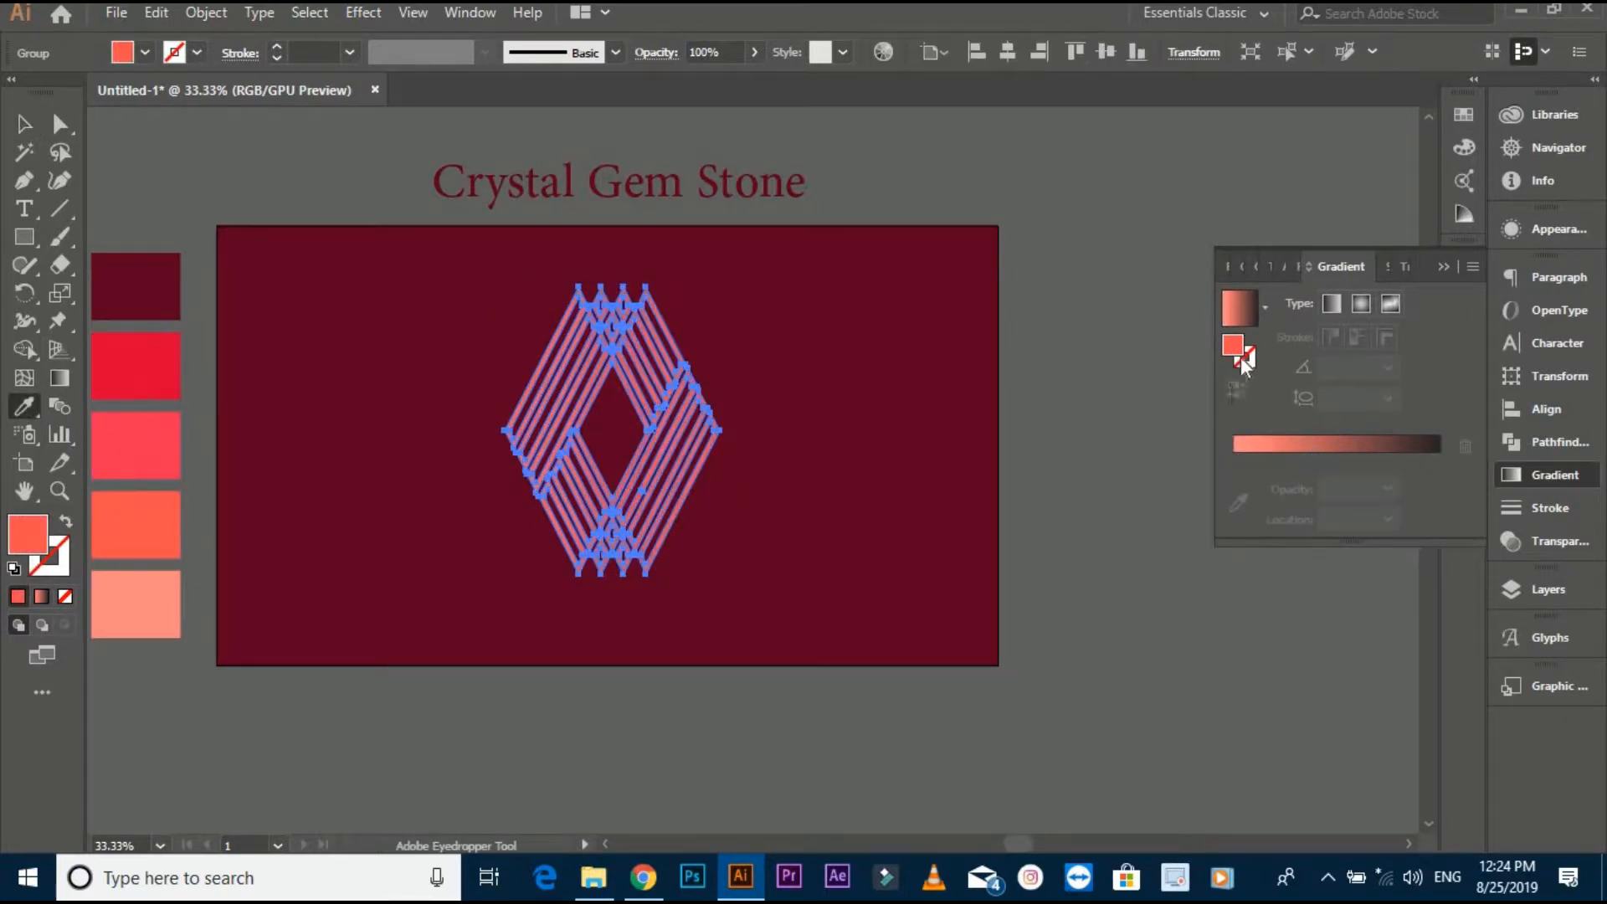
pyautogui.click(1298, 450)
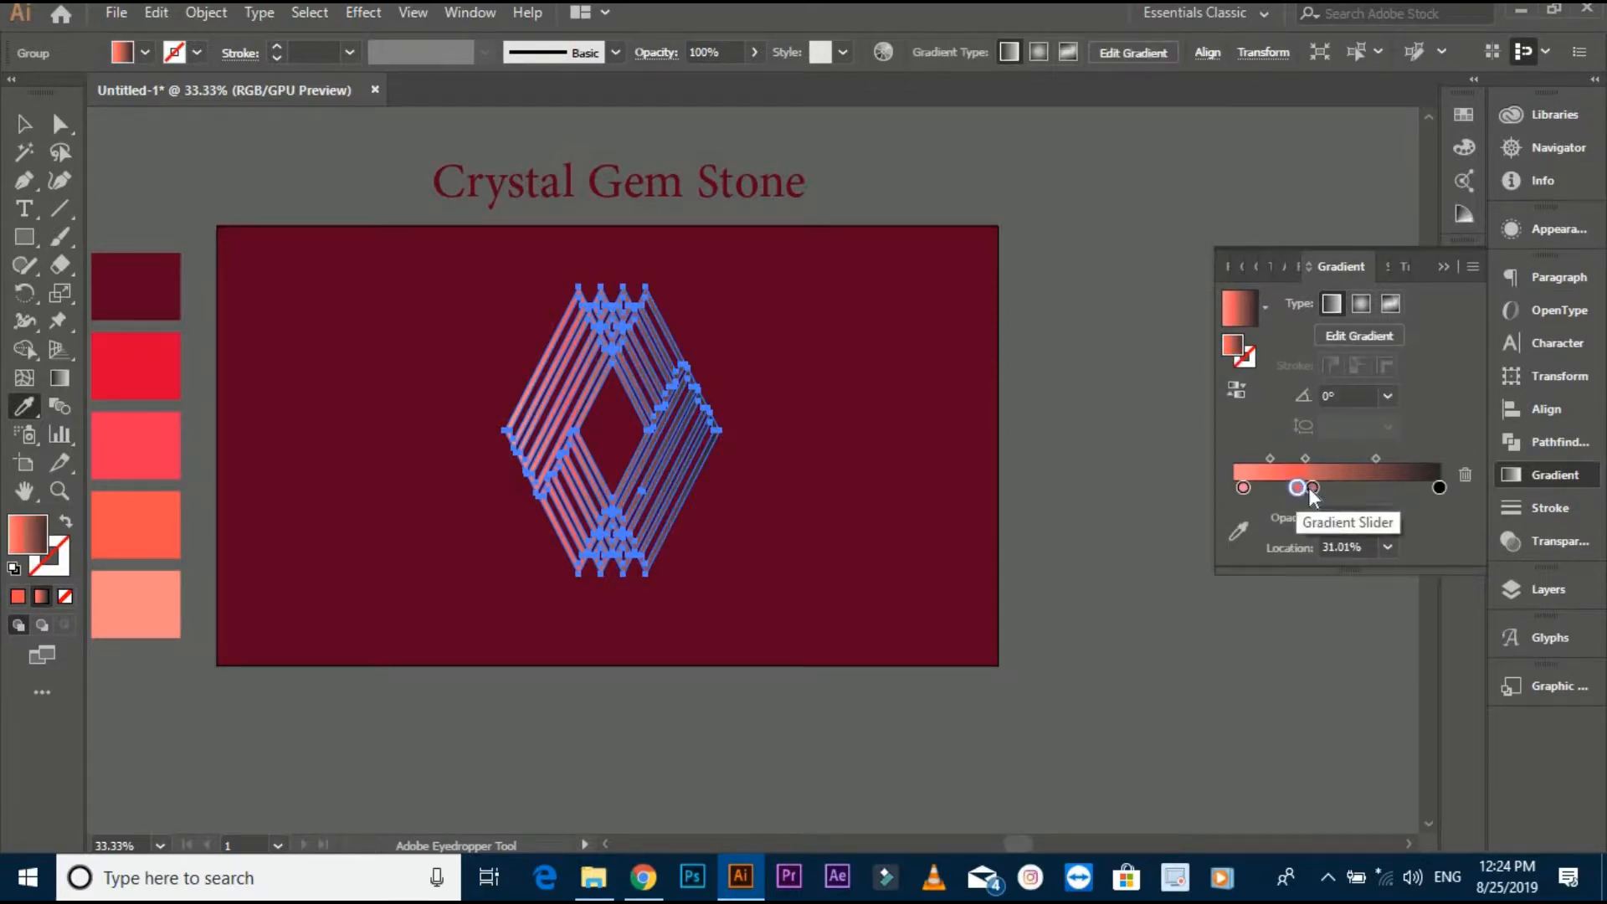
pyautogui.click(1438, 487)
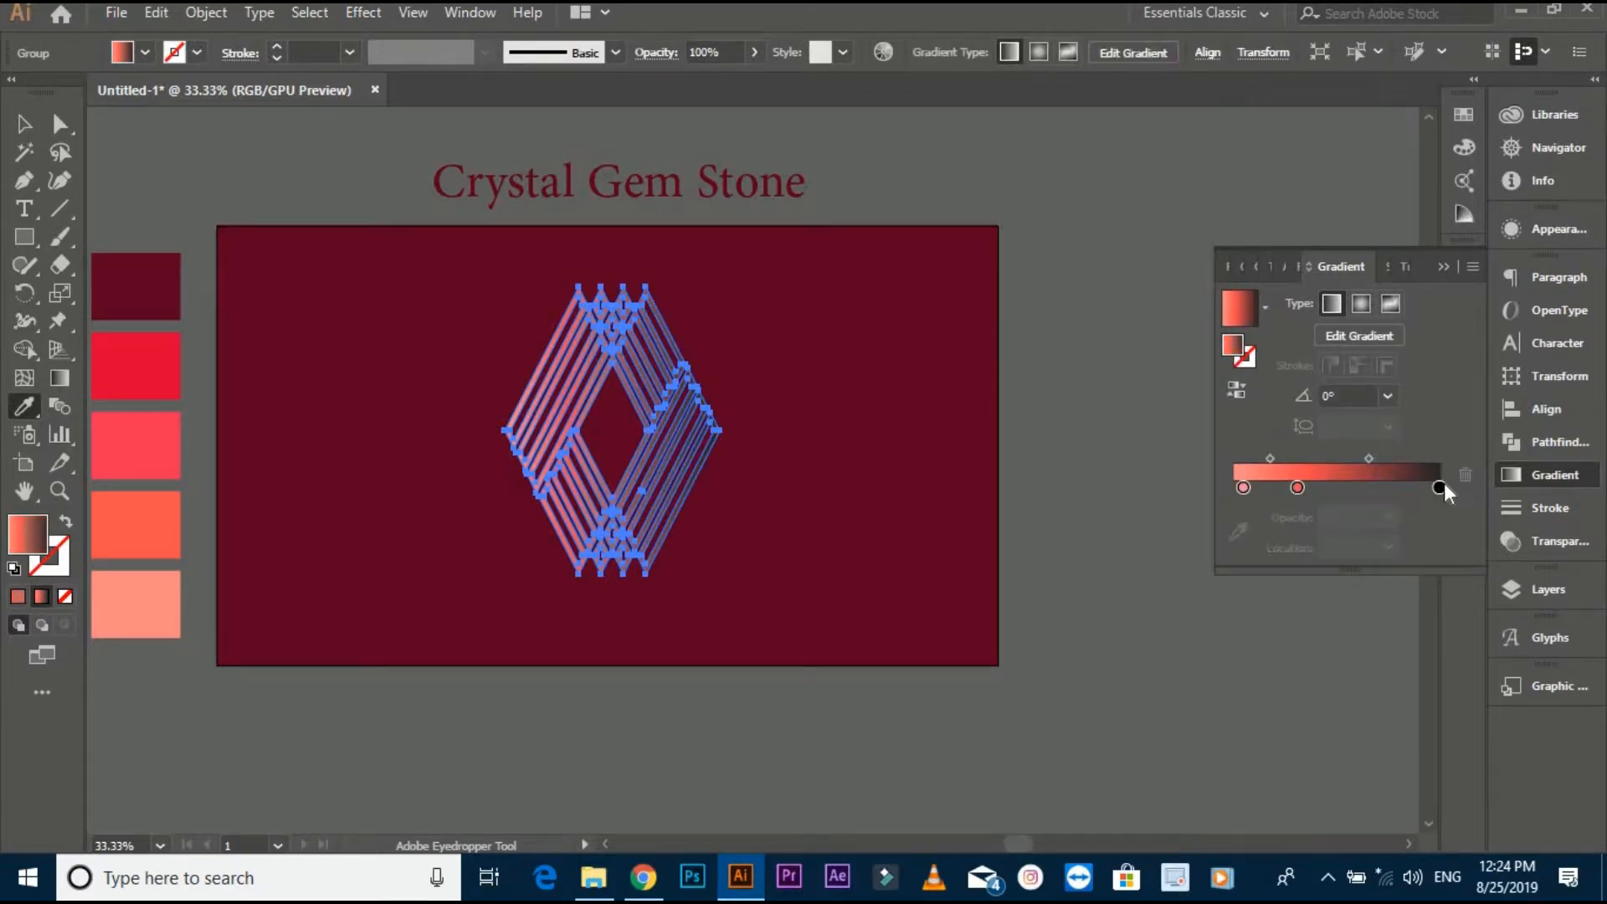
# Add gradient stops in the pink and bright red swatch colours near the end and delete the black stop.
pyautogui.click(135, 441)
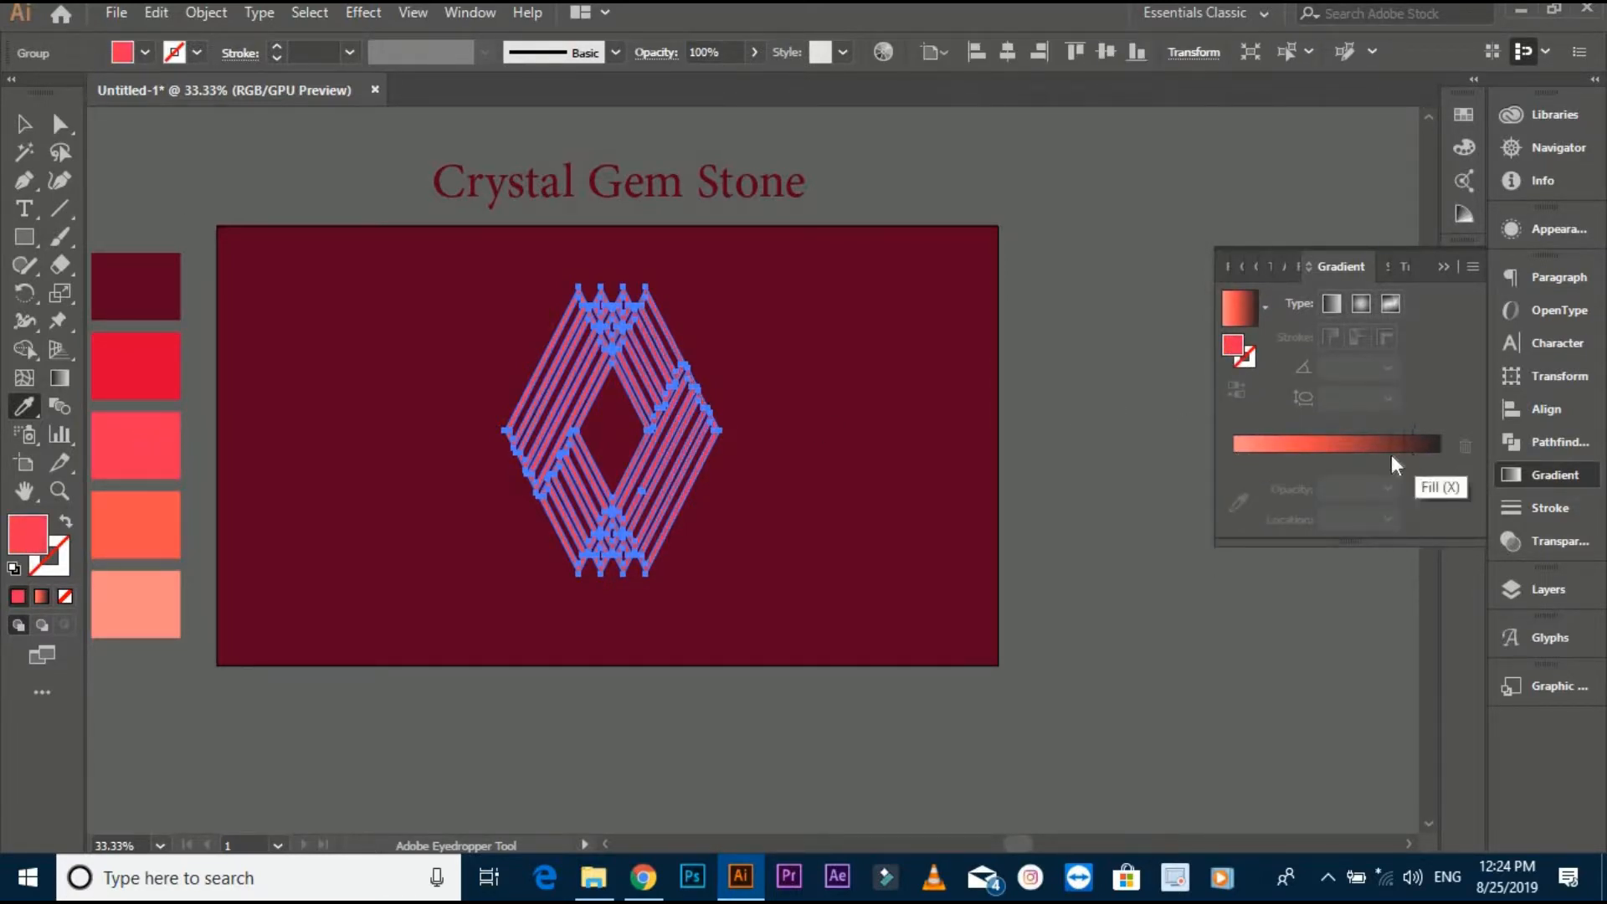
pyautogui.click(1391, 454)
pyautogui.click(1440, 487)
pyautogui.click(135, 365)
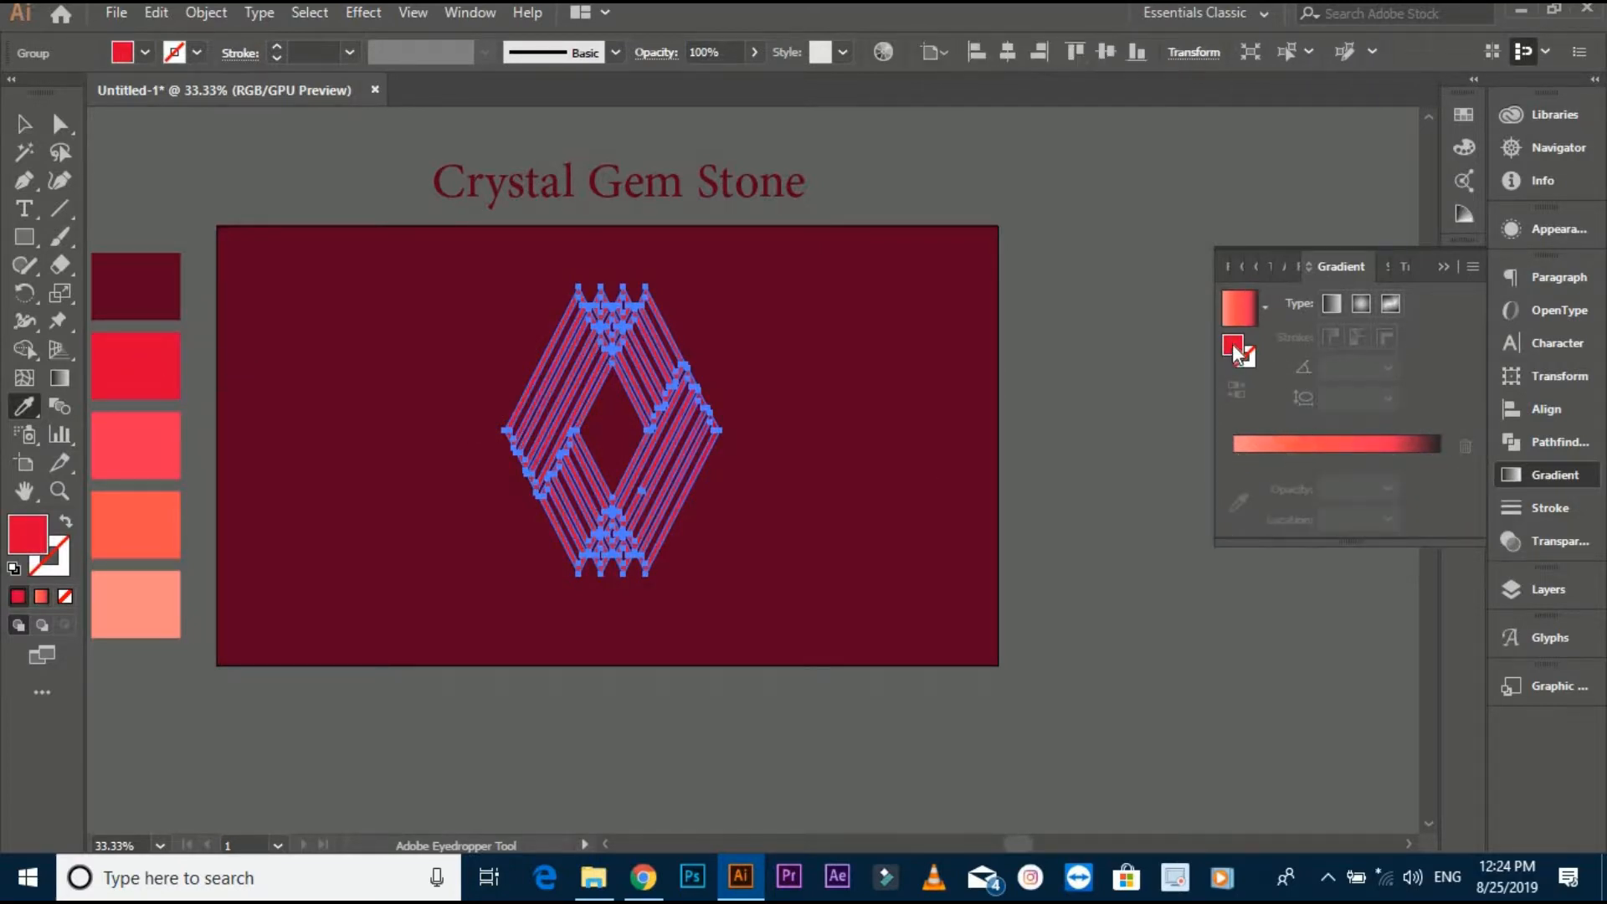
pyautogui.click(1428, 459)
pyautogui.click(1465, 475)
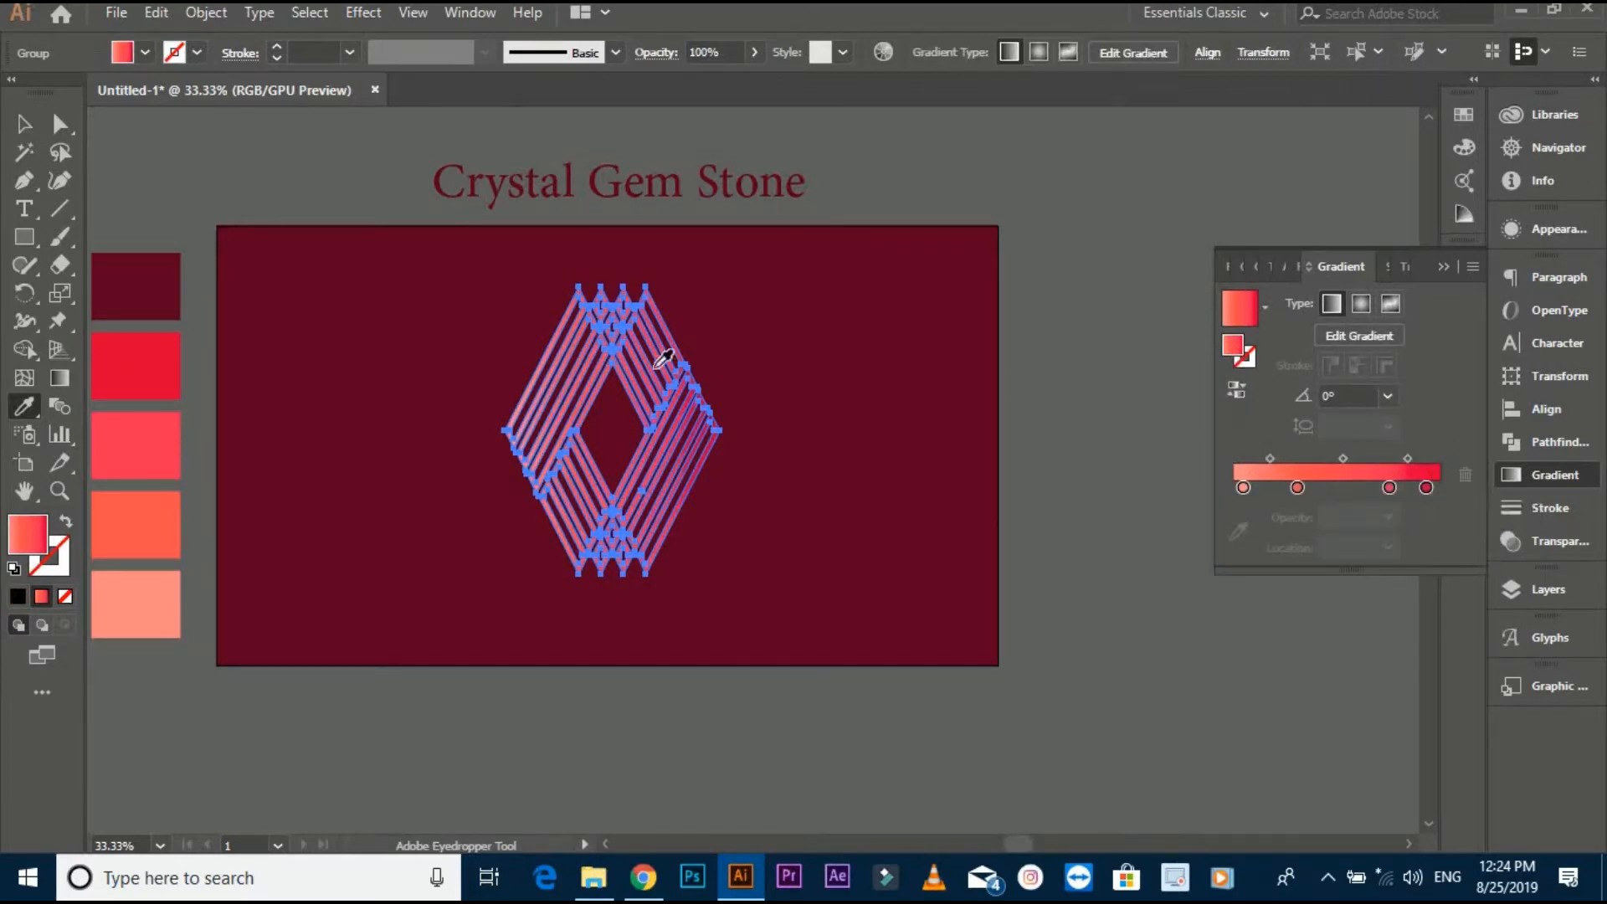
# Run the gradient diagonally across the whole logo at about -56.2° and shift the orange stop to 37.15% and the pink to 80.73%.
pyautogui.click(24, 123)
pyautogui.press('g')
pyautogui.press('a')
pyautogui.click(528, 407)
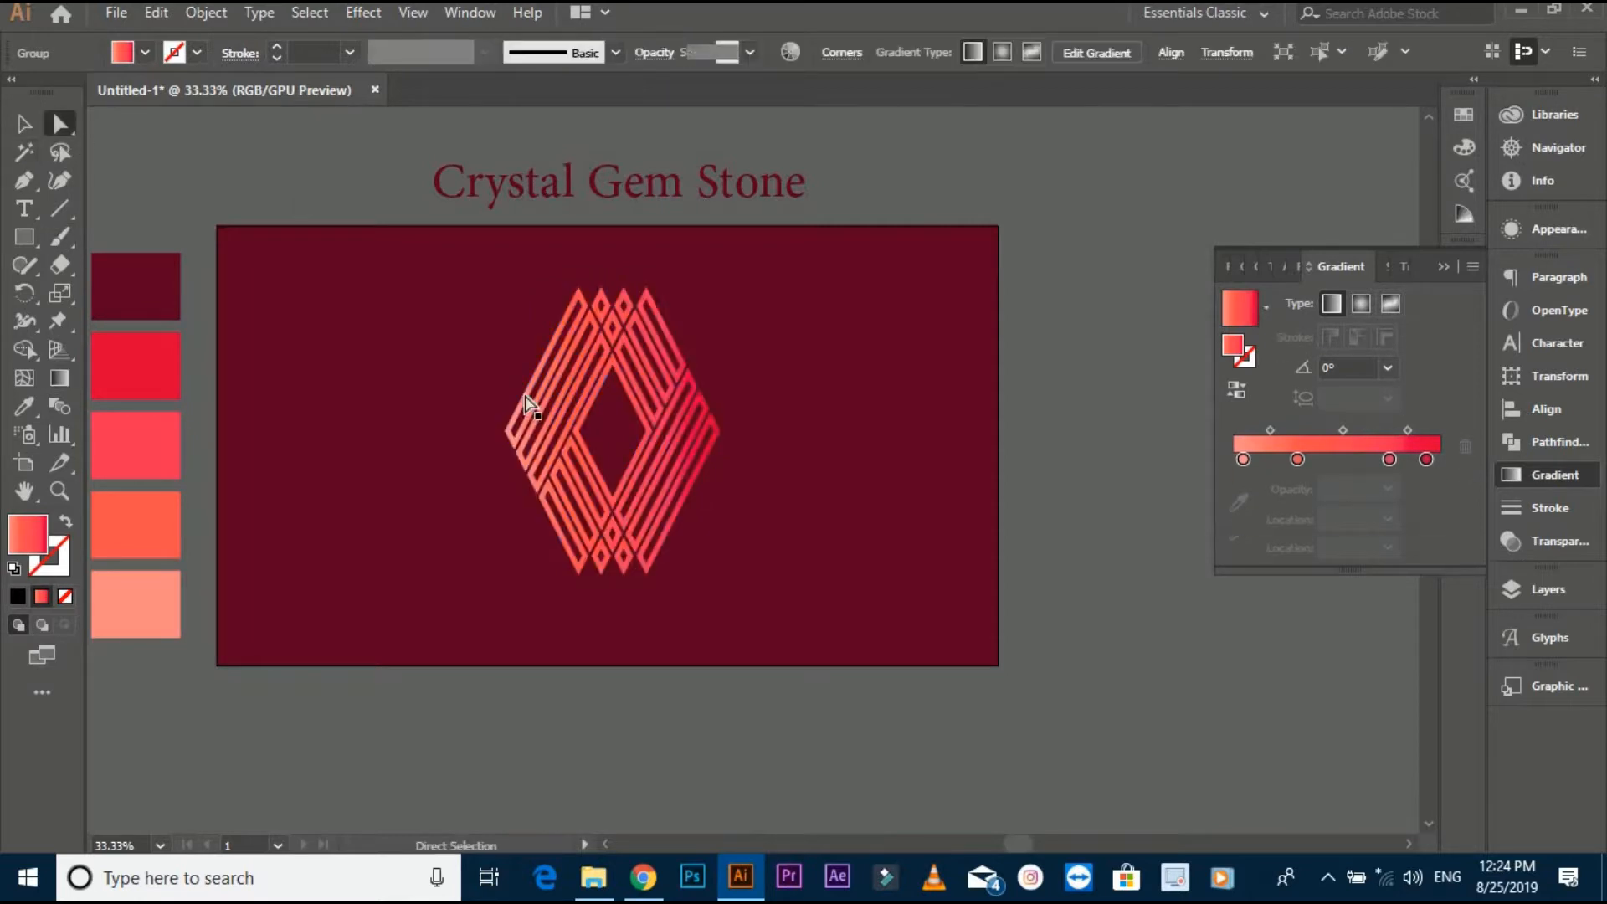
pyautogui.scroll(1, 587, 397)
pyautogui.click(25, 124)
pyautogui.hotkey('ctrl', 'a')
pyautogui.click(55, 378)
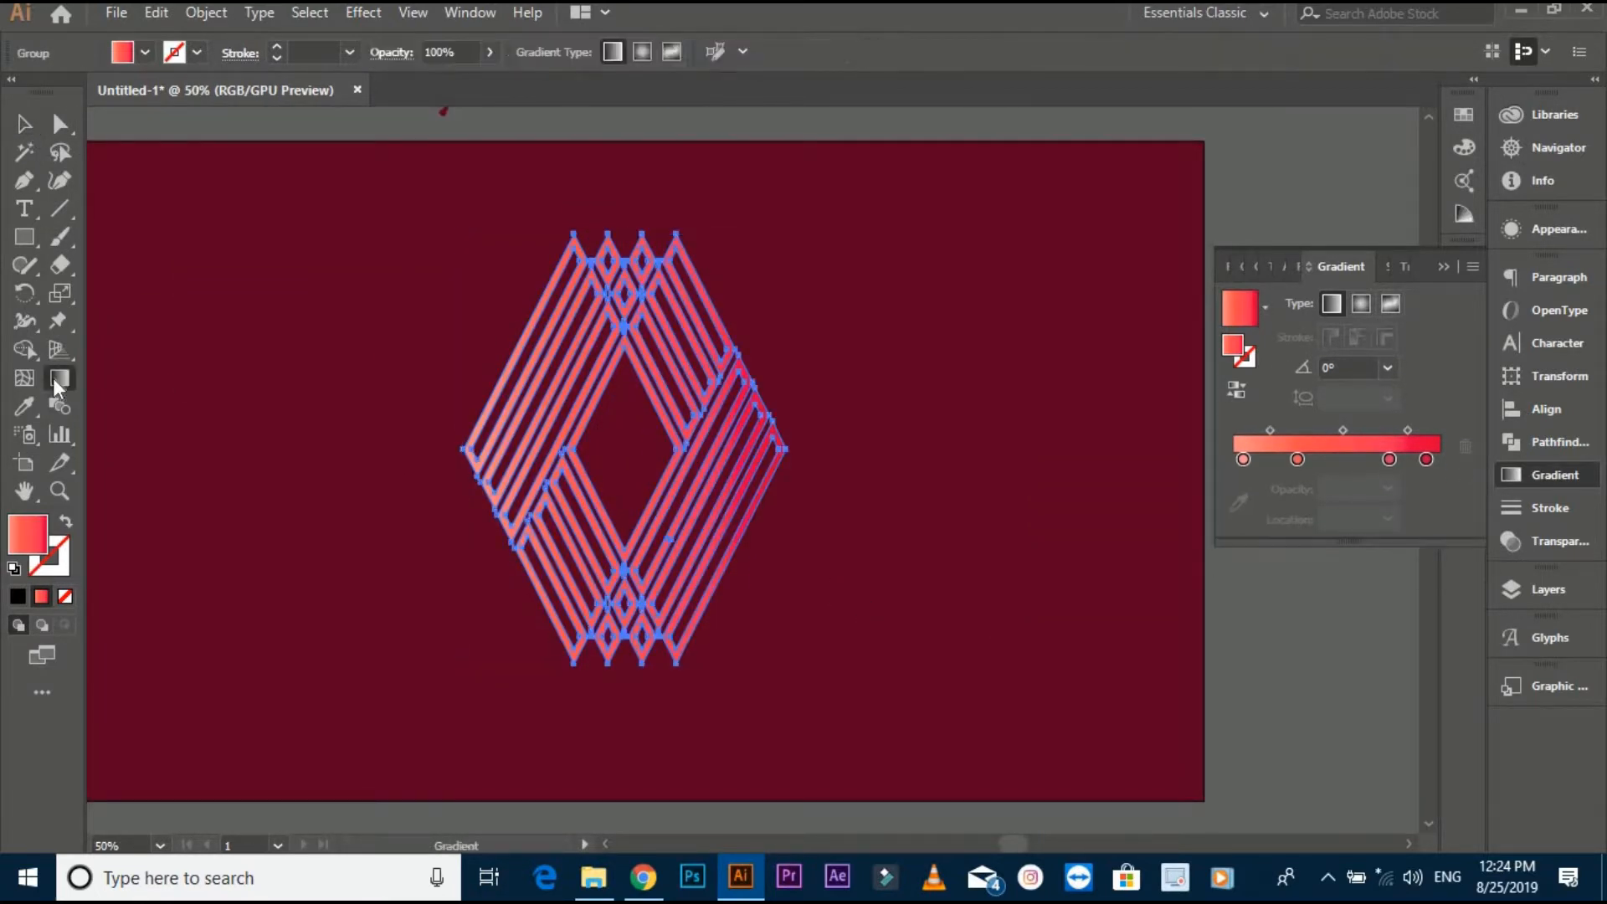
pyautogui.moveTo(496, 244); pyautogui.dragTo(591, 403)
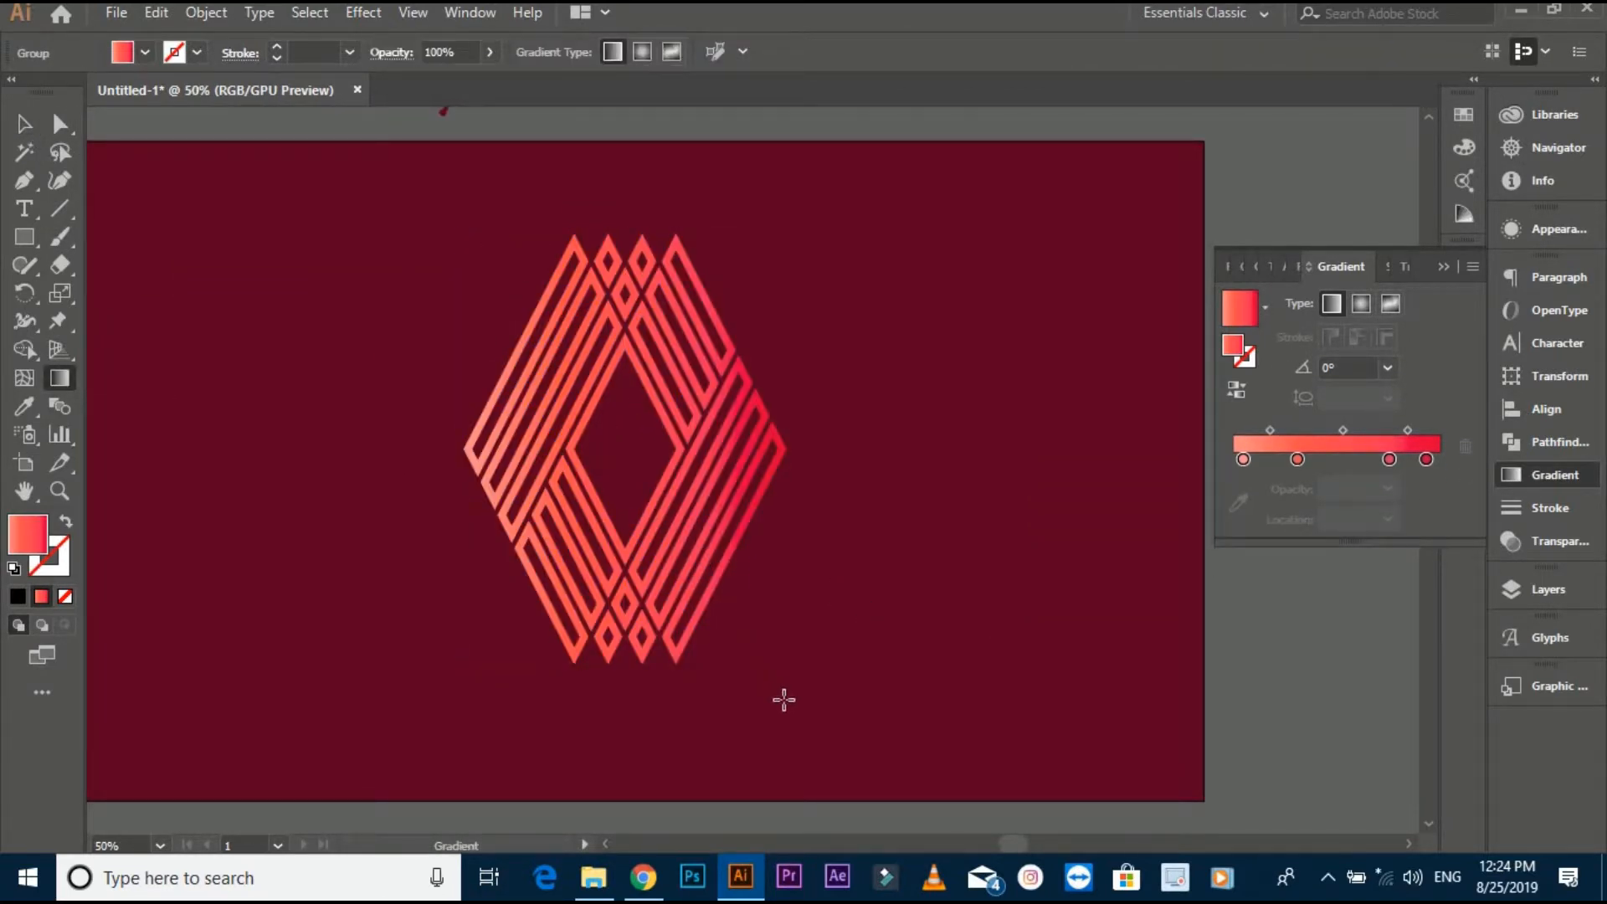
pyautogui.moveTo(785, 700); pyautogui.dragTo(782, 692)
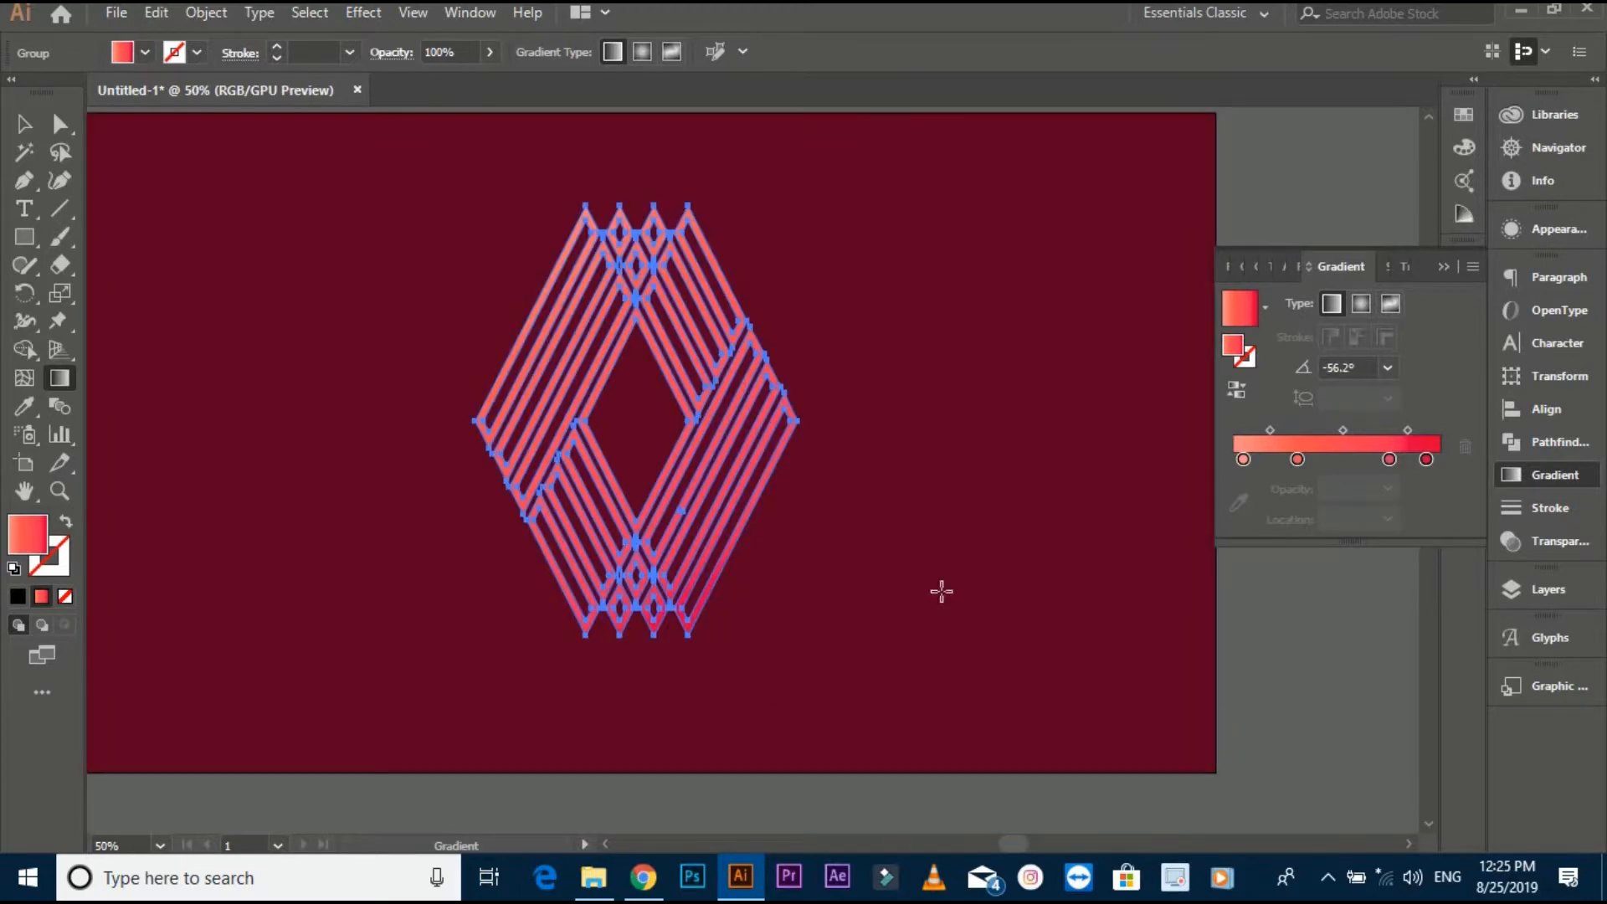
pyautogui.moveTo(1389, 460); pyautogui.dragTo(1448, 465)
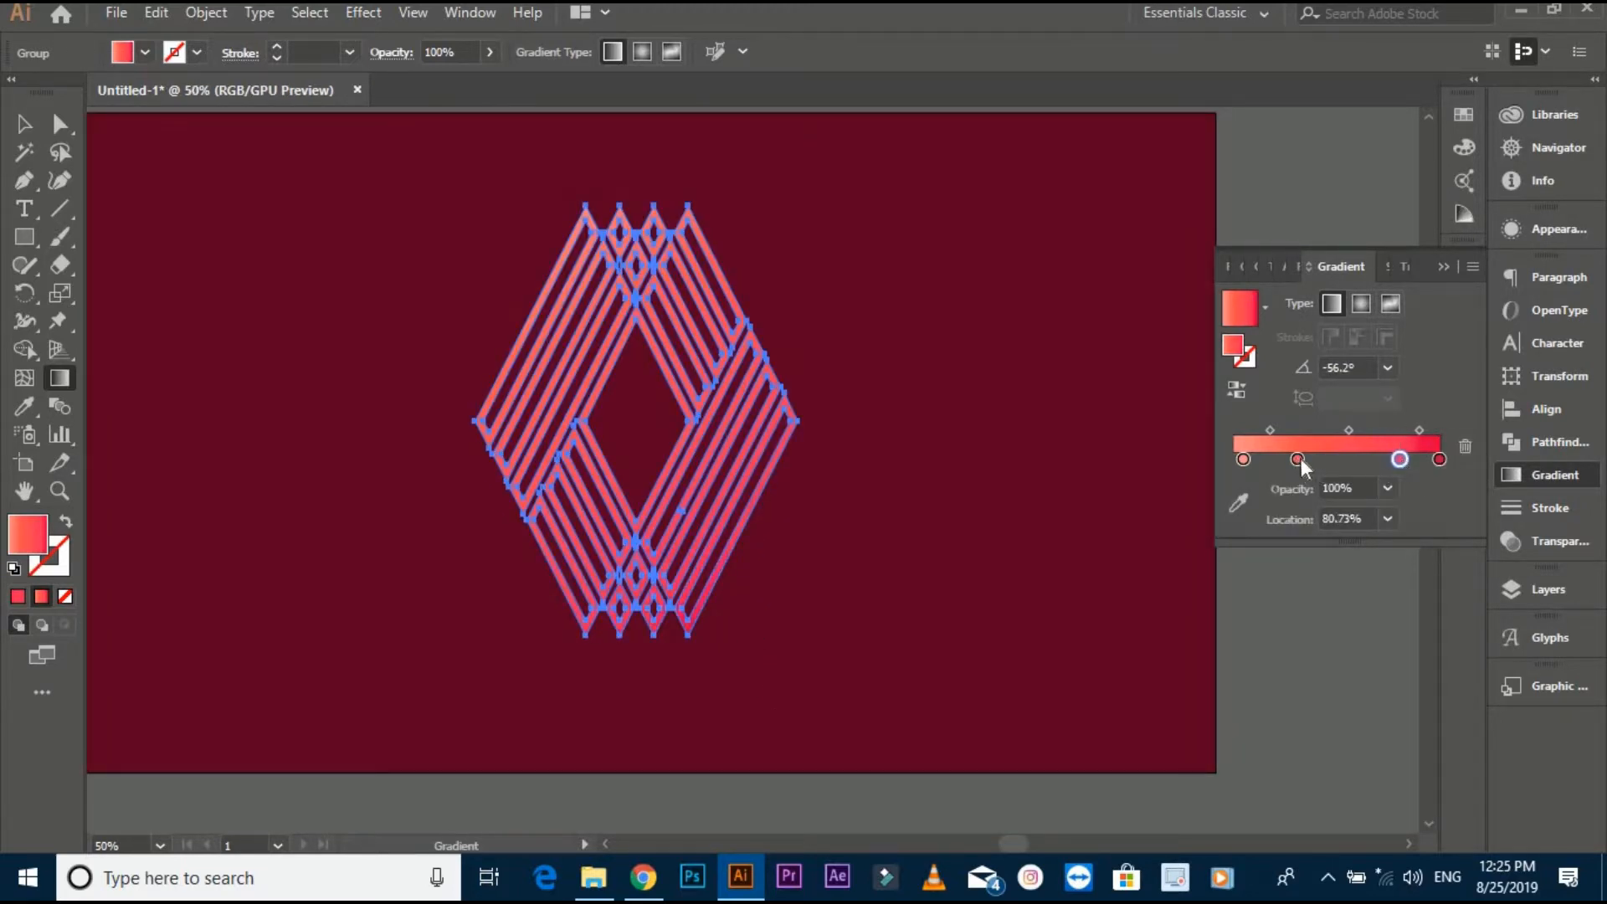
# Shrink the diamond logo slightly and move it up on the background to leave space beneath it.
pyautogui.click(24, 124)
pyautogui.click(248, 234)
pyautogui.scroll(-1, 284, 285)
pyautogui.moveTo(284, 291); pyautogui.dragTo(446, 377)
pyautogui.click(755, 397)
pyautogui.moveTo(836, 610); pyautogui.dragTo(824, 590)
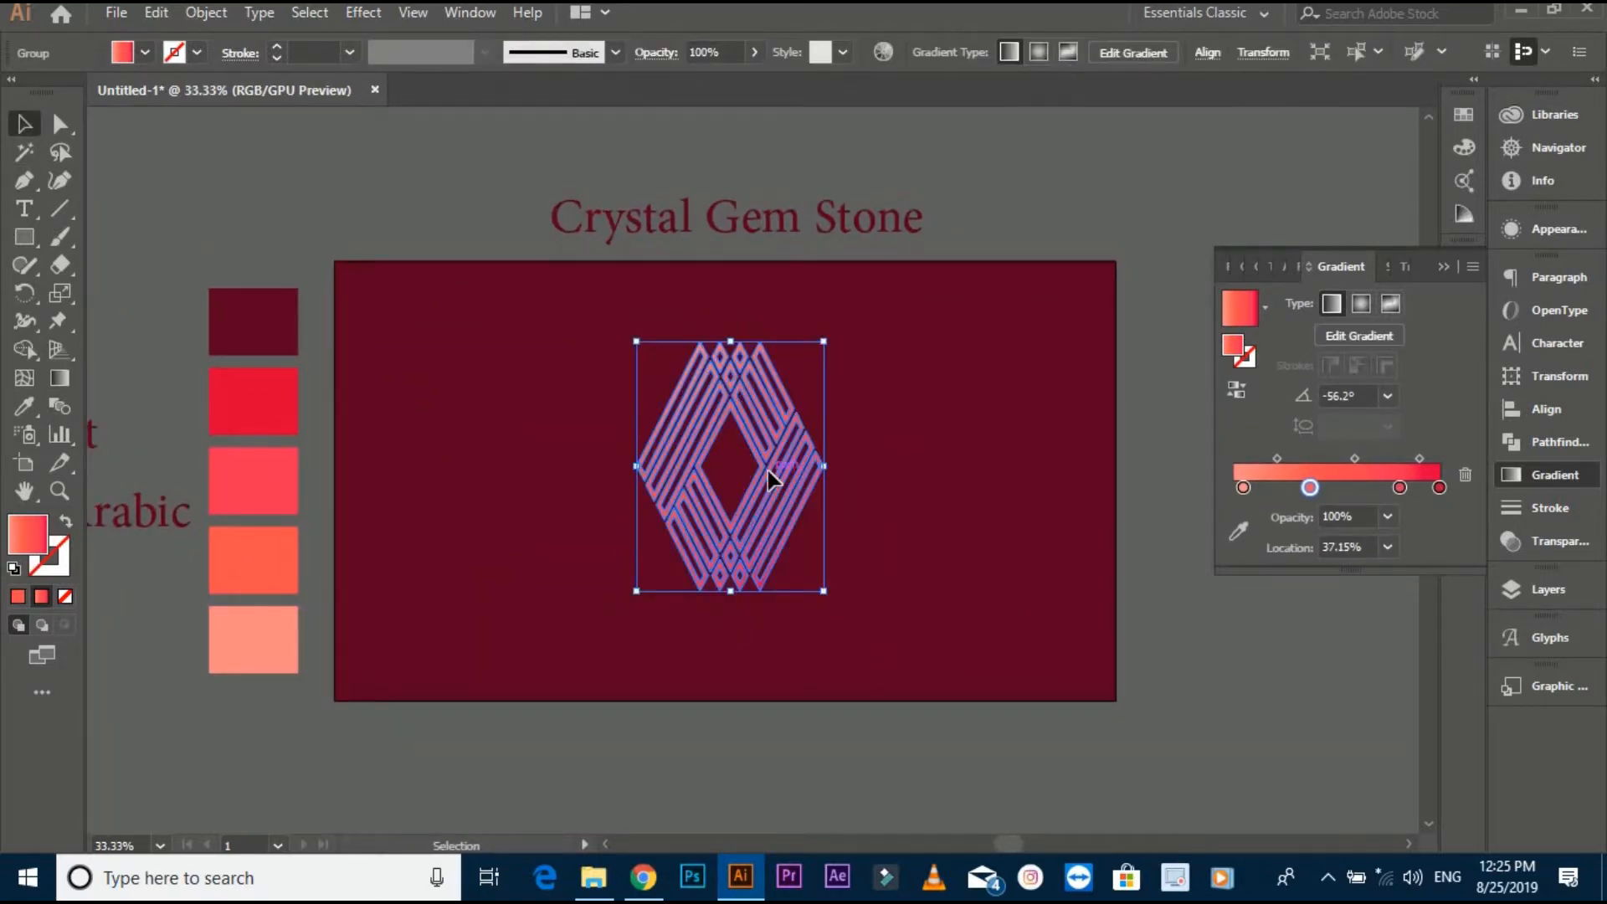
pyautogui.moveTo(766, 471); pyautogui.dragTo(770, 435)
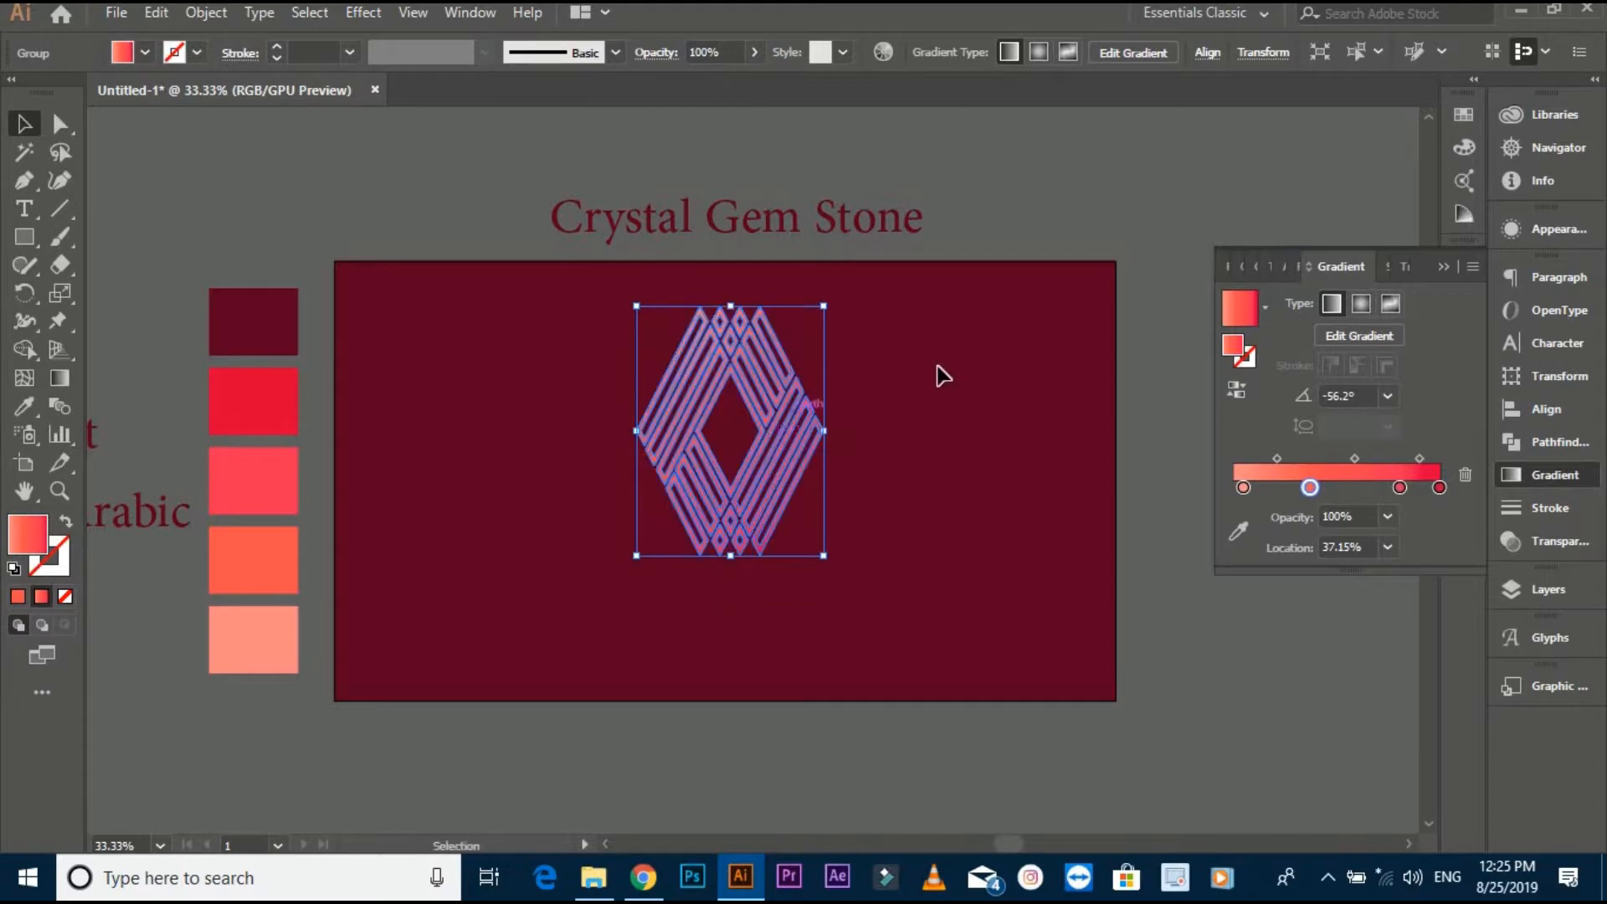
pyautogui.click(898, 441)
# Add the text "Crystal Gem" on the background and scale it up to about 103 pt.
pyautogui.scroll(1, 814, 508)
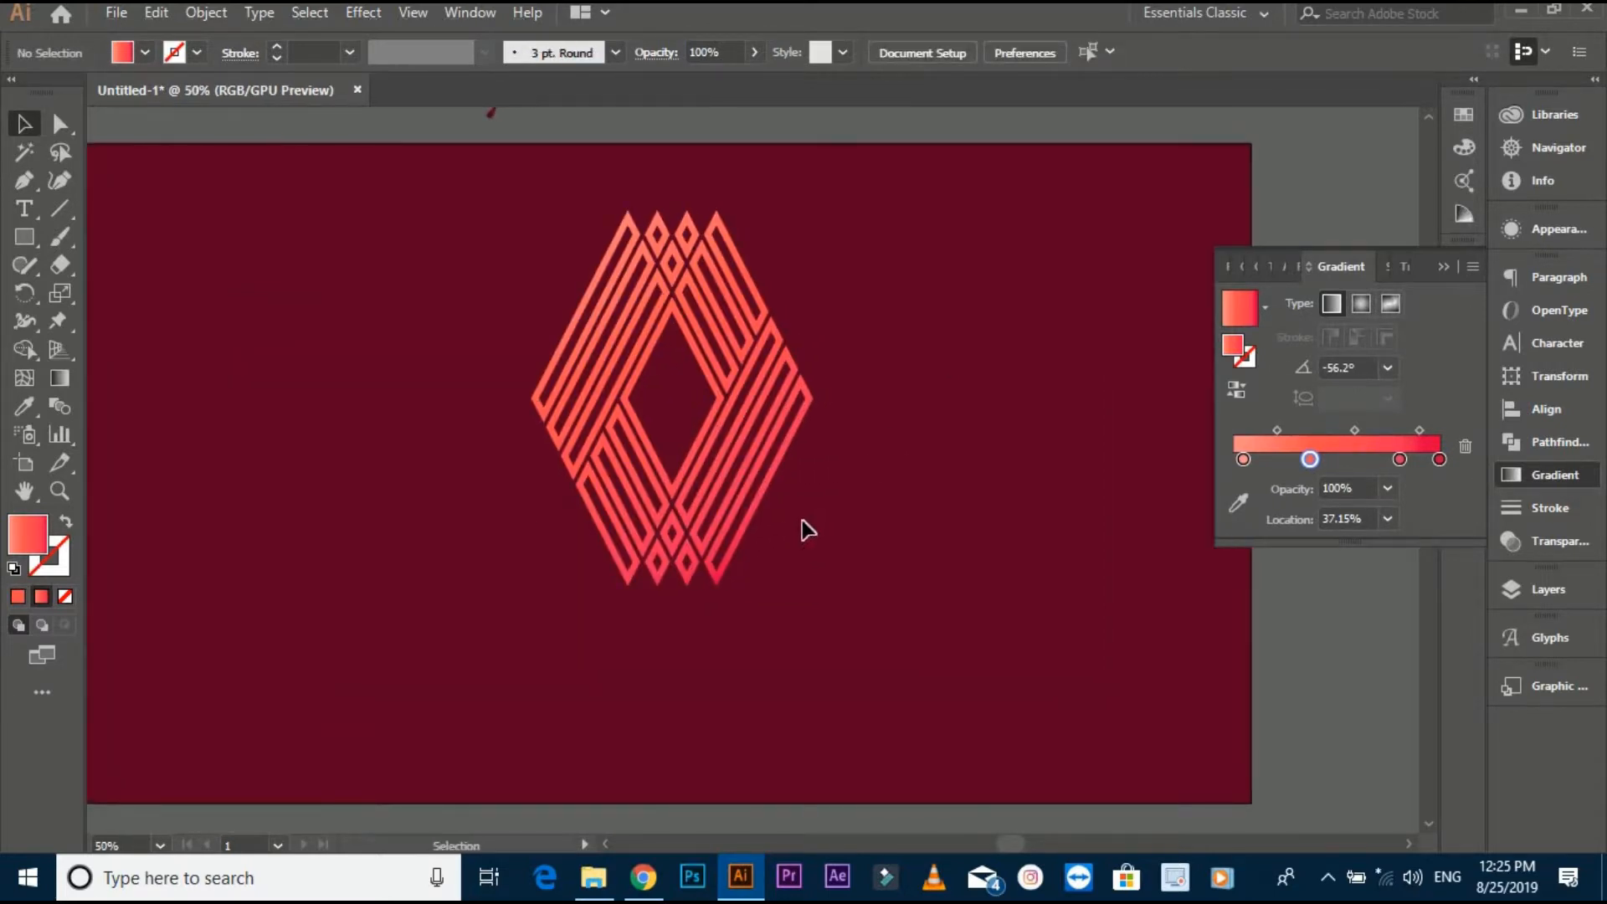
pyautogui.click(21, 211)
pyautogui.click(321, 594)
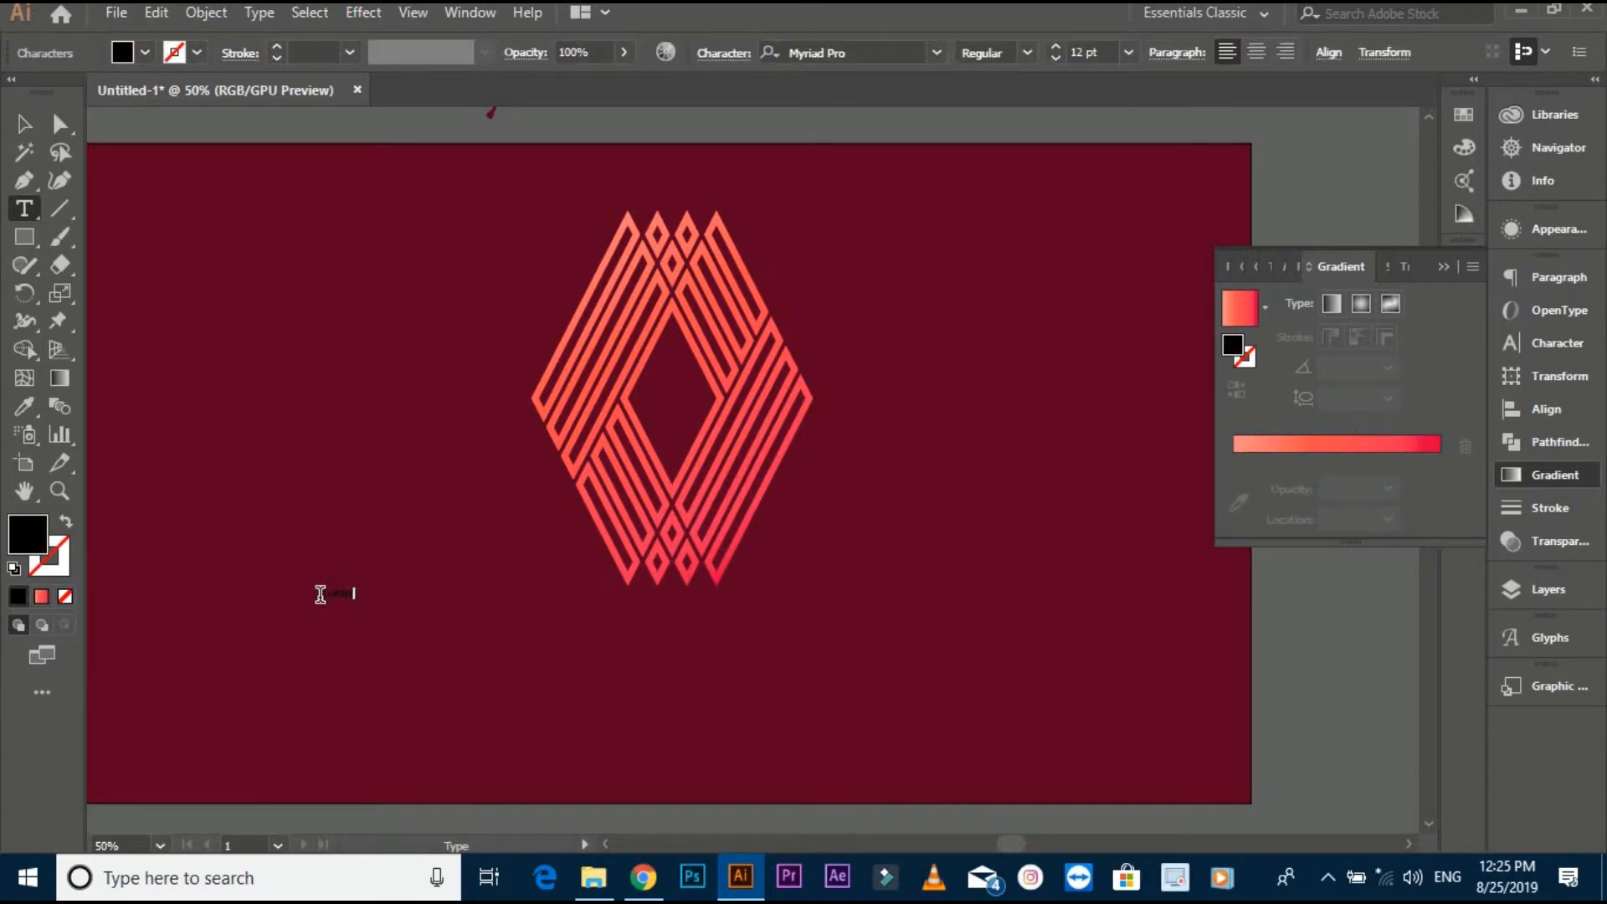
pyautogui.click(20, 127)
pyautogui.moveTo(377, 609); pyautogui.dragTo(567, 703)
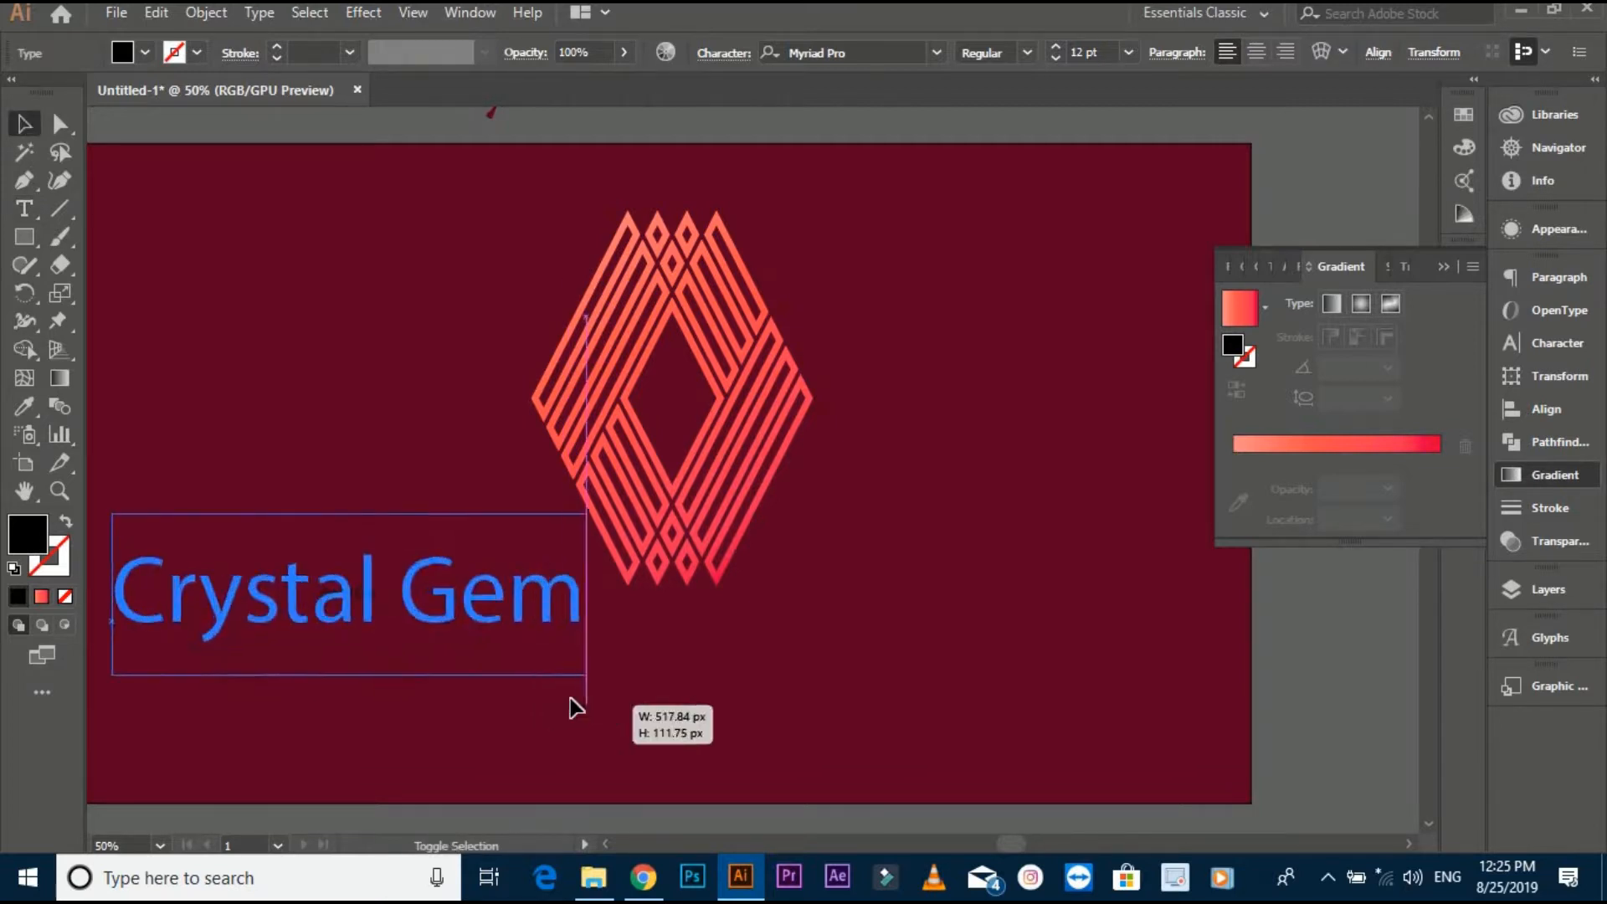
# Set the text's font to Adobe Arabic and scale it down to about 84 pt.
pyautogui.scroll(-1, 595, 682)
pyautogui.scroll(-1, 586, 669)
pyautogui.click(879, 52)
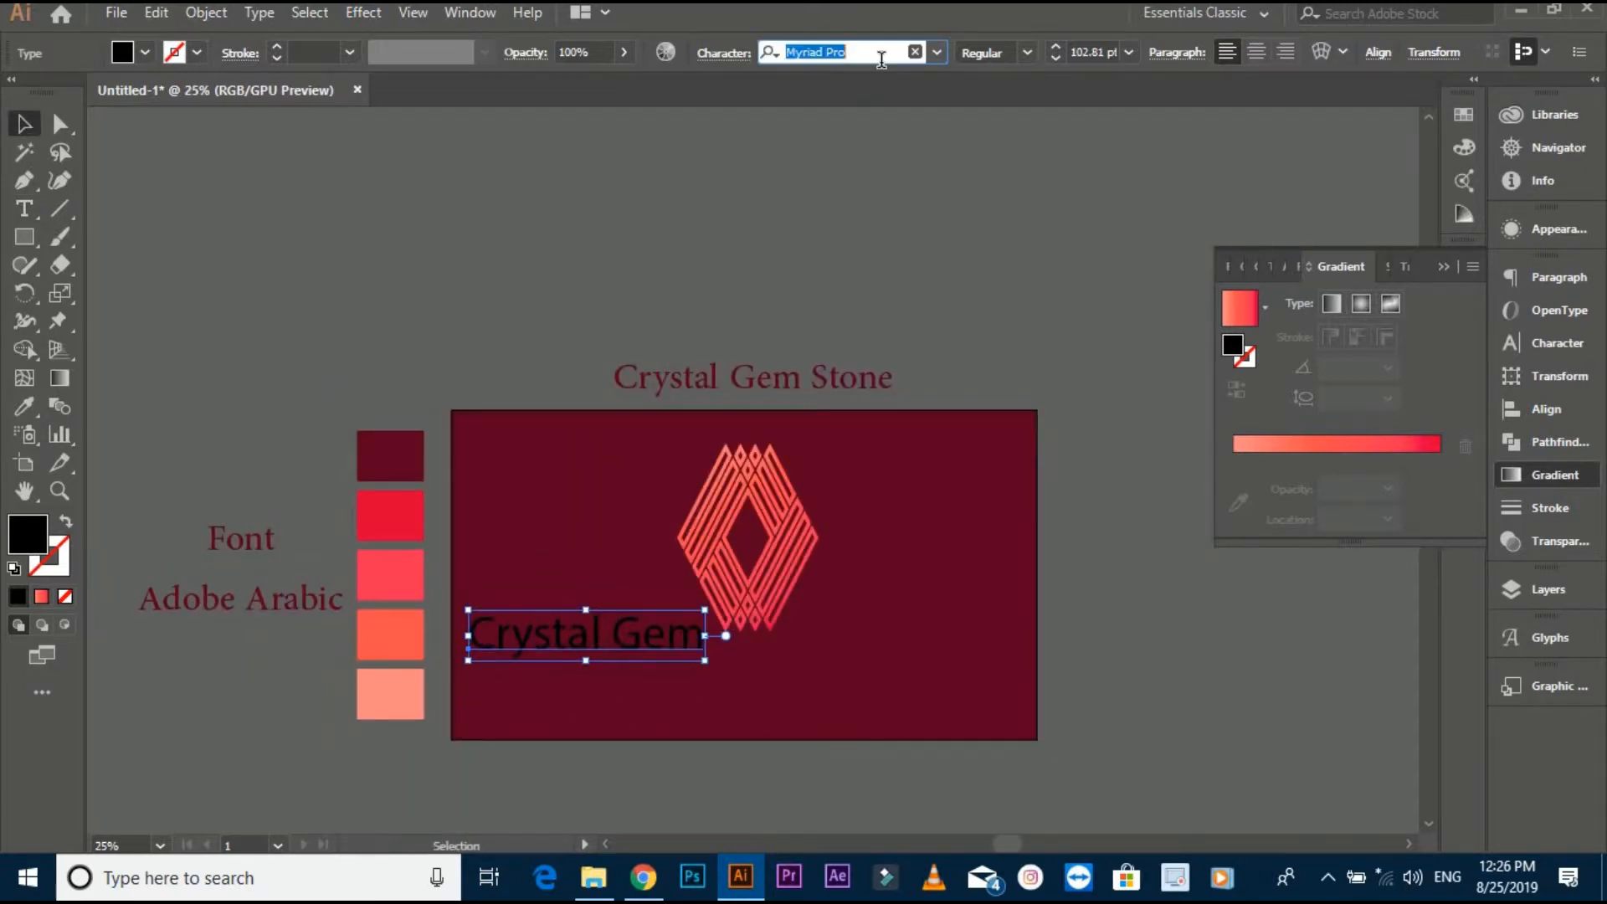
pyautogui.write('adobe')
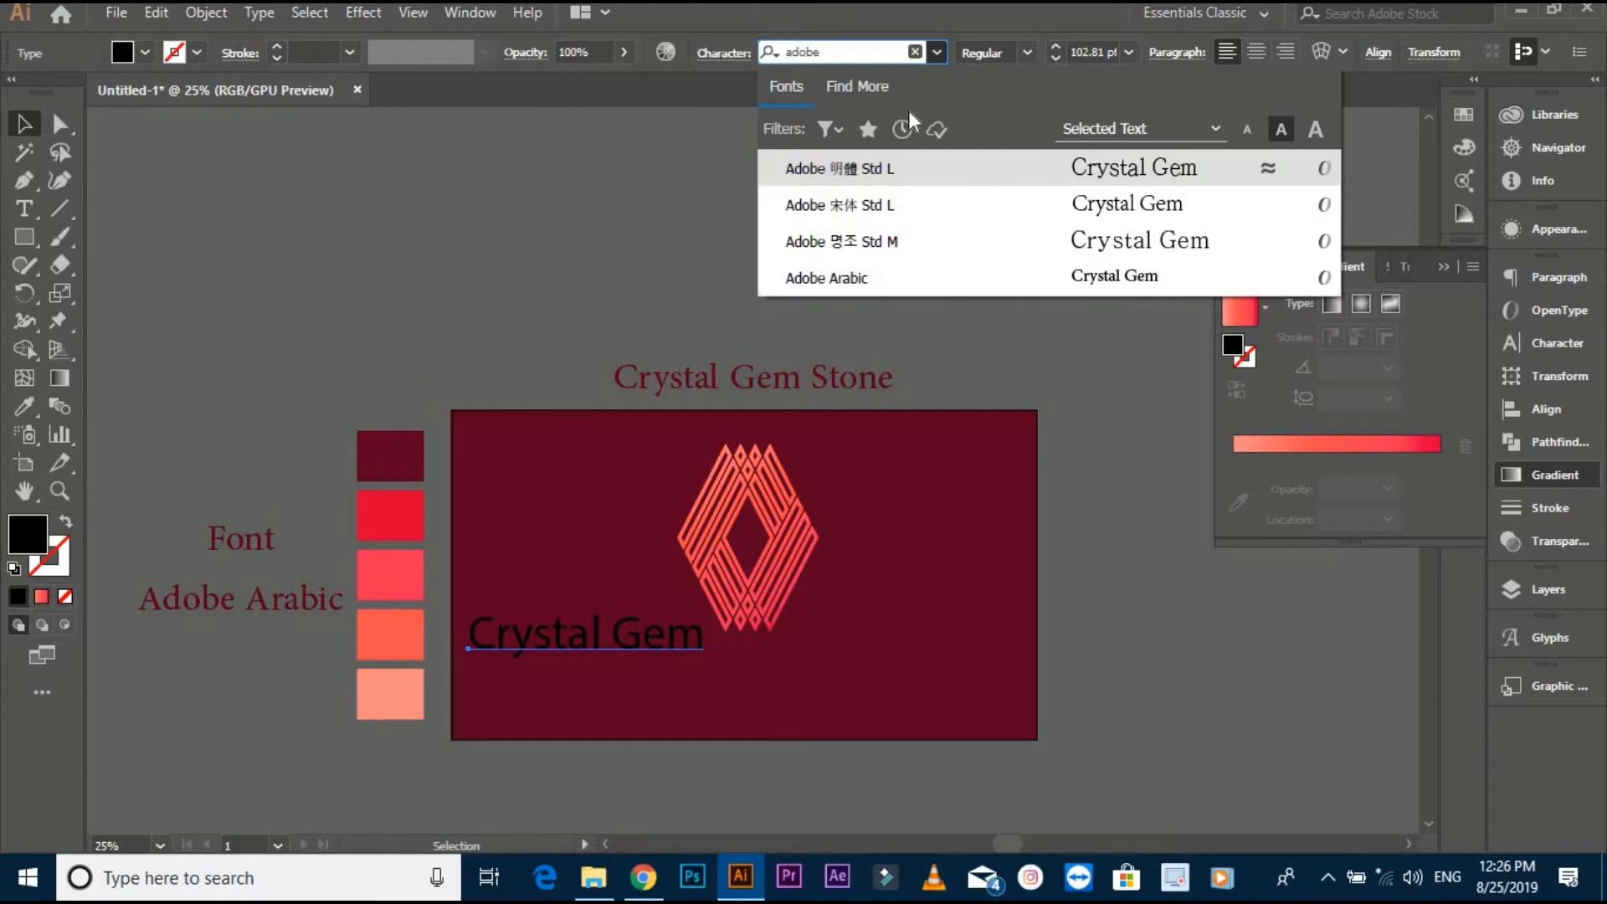
pyautogui.click(929, 276)
pyautogui.moveTo(663, 671); pyautogui.dragTo(630, 673)
# Position the "Crystal Gem" text directly beneath the diamond and convert it to outlines.
pyautogui.scroll(2, 623, 670)
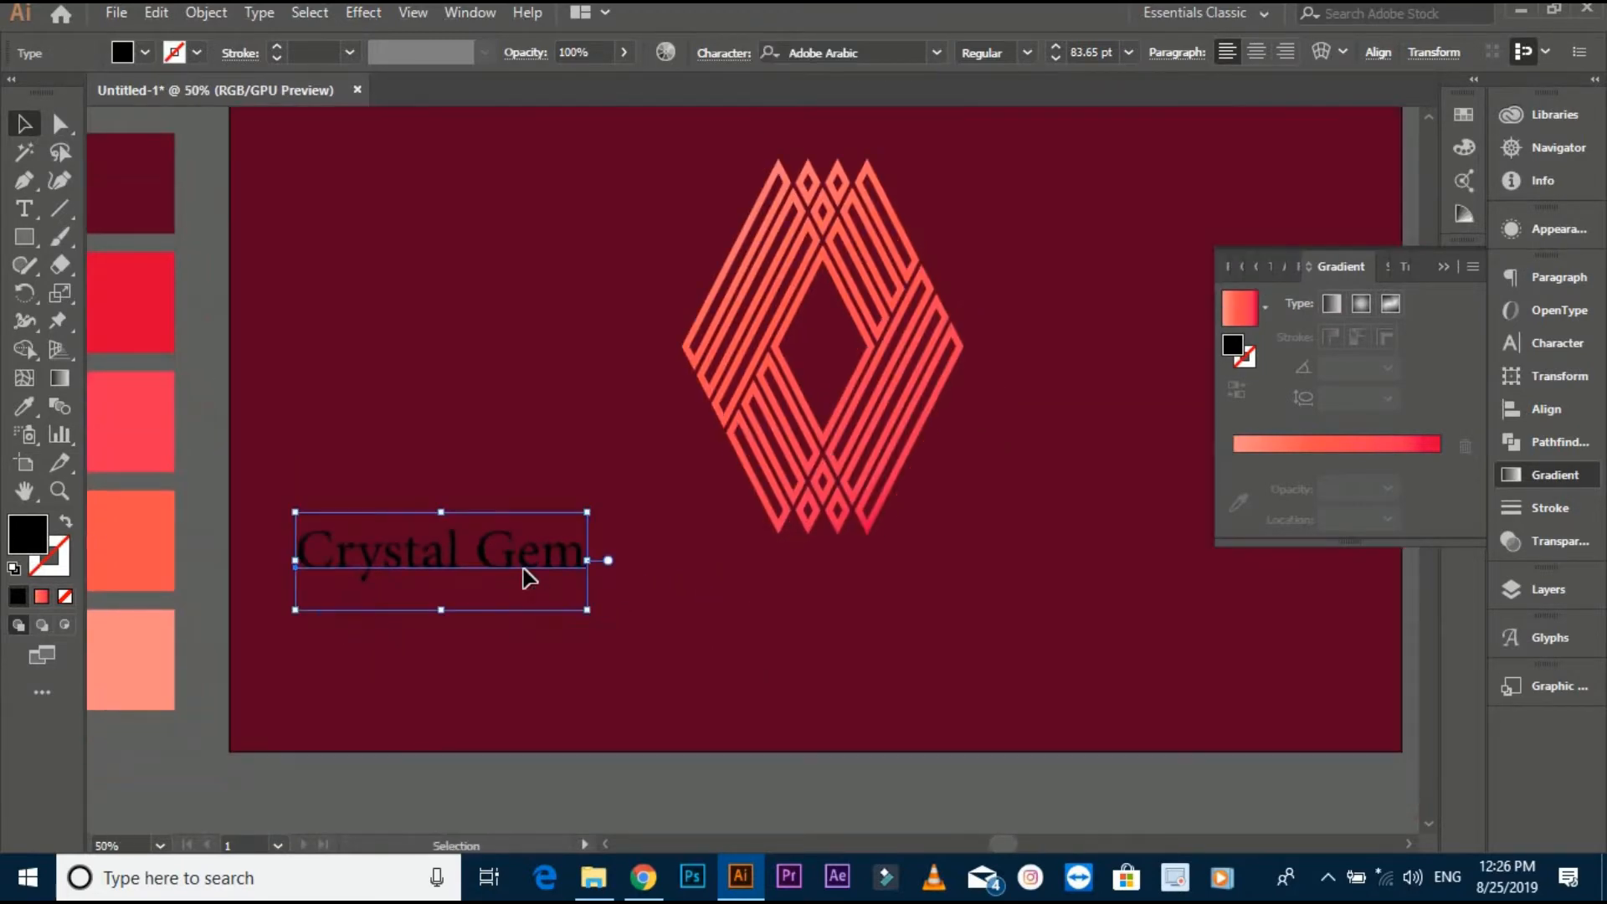
pyautogui.moveTo(525, 578); pyautogui.dragTo(905, 607)
pyautogui.click(863, 660)
pyautogui.rightClick(854, 613)
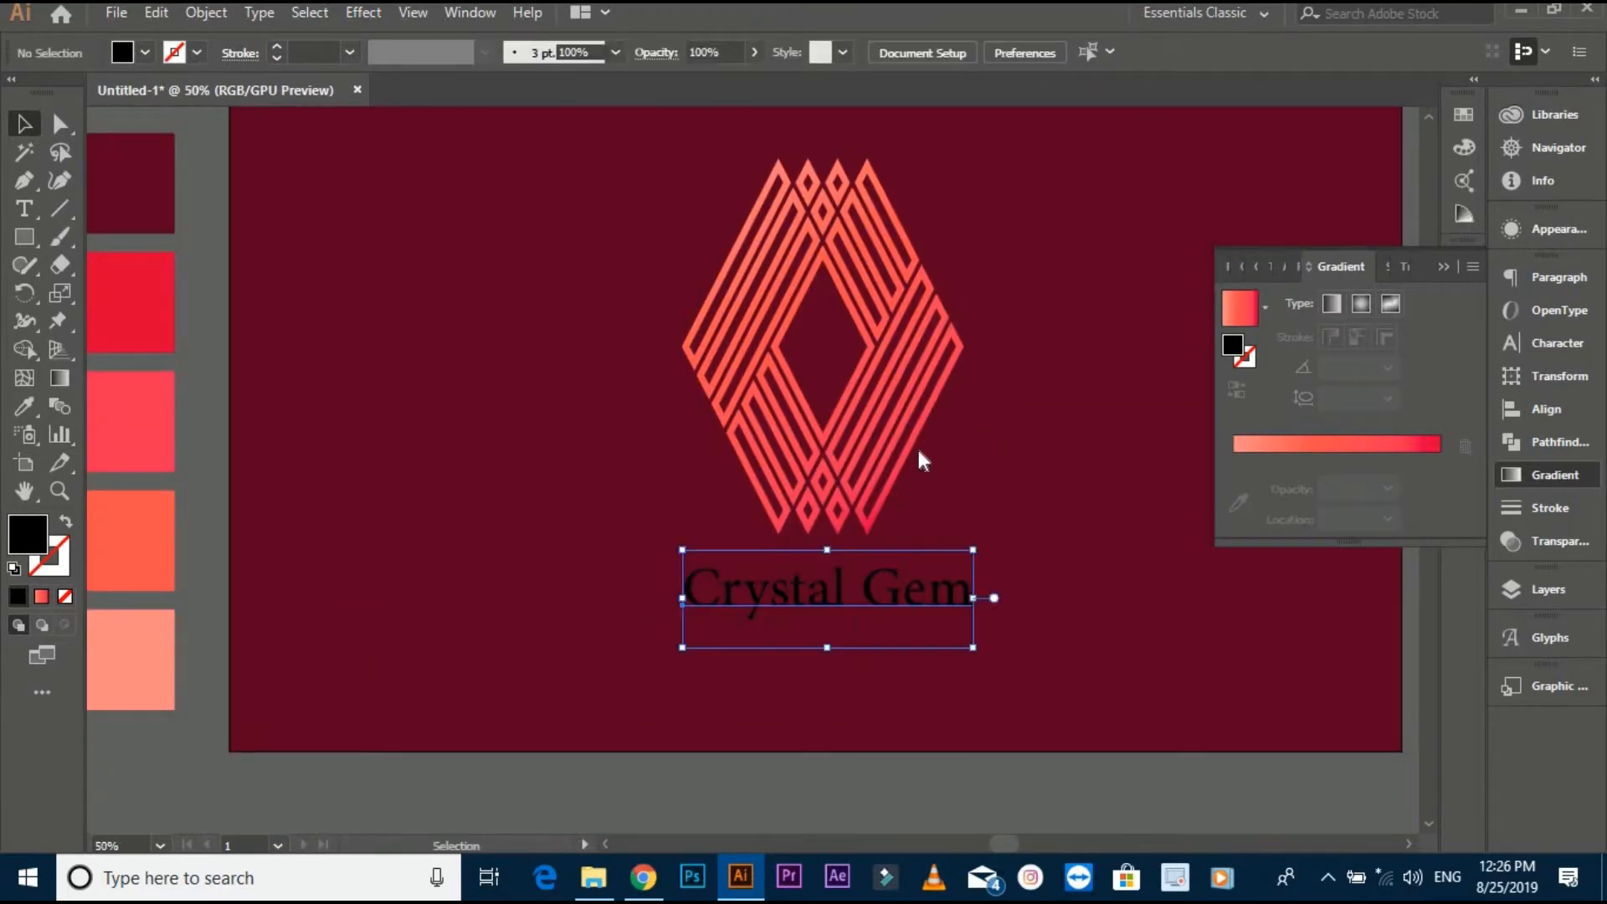
pyautogui.click(916, 321)
# Ungroup the outlined text and group the letters of "Crystal" as a separate word.
pyautogui.click(660, 588)
pyautogui.moveTo(660, 587); pyautogui.dragTo(828, 661)
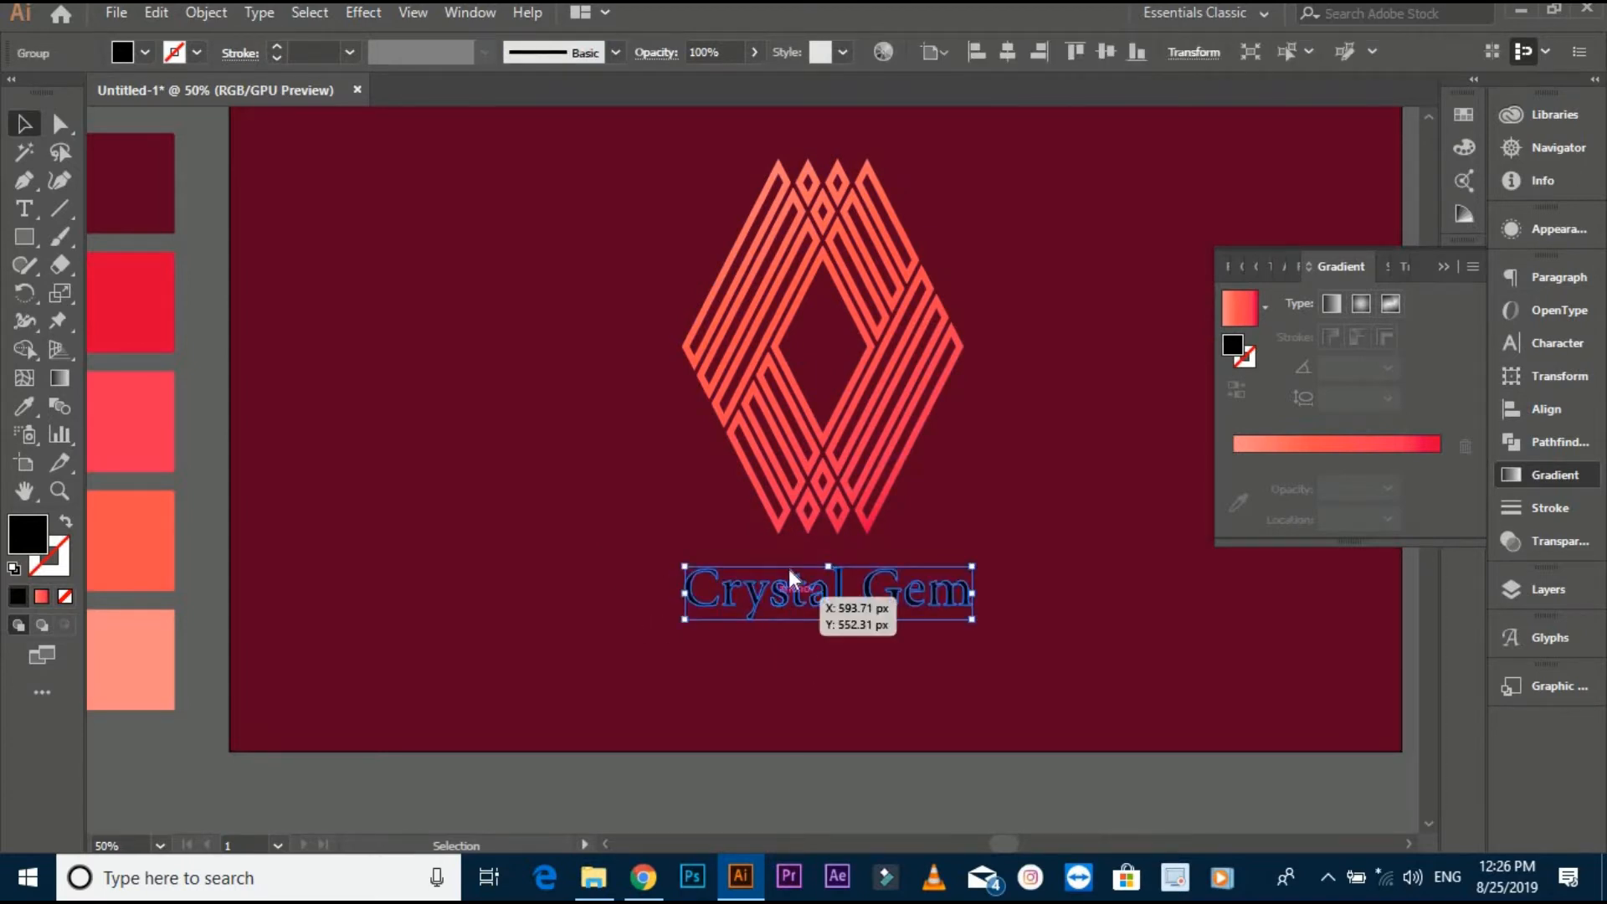
pyautogui.rightClick(789, 575)
pyautogui.click(845, 418)
pyautogui.moveTo(646, 582); pyautogui.dragTo(837, 654)
pyautogui.hotkey('ctrl', 'g')
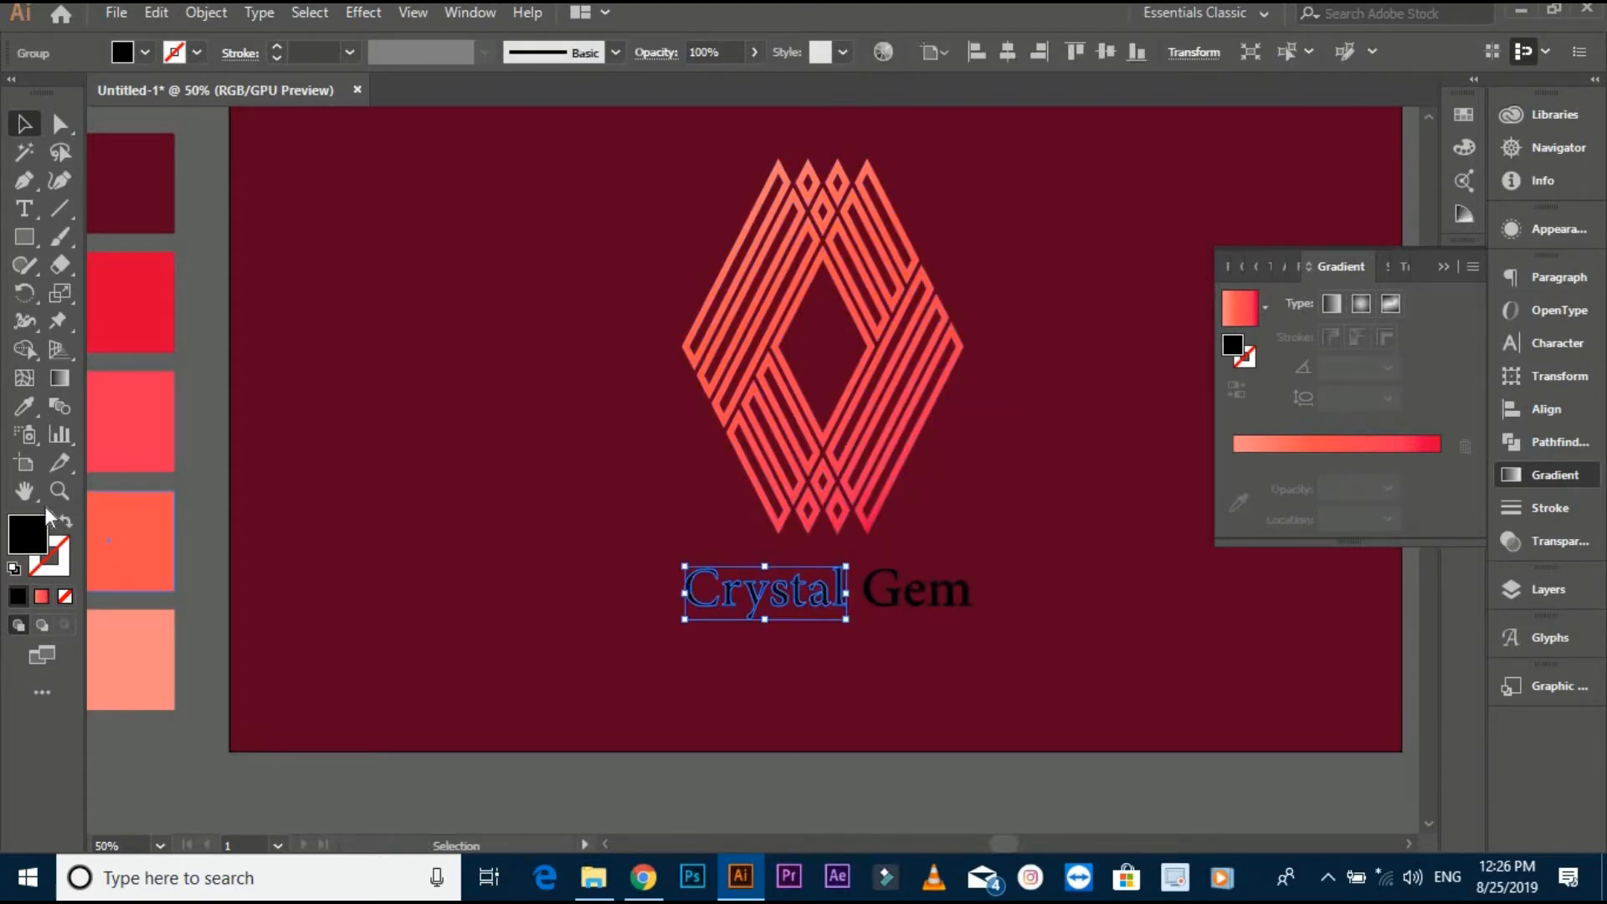
# Recolour the word "Crystal" with the pinkish-red of the middle palette swatch.
pyautogui.click(24, 406)
pyautogui.click(152, 439)
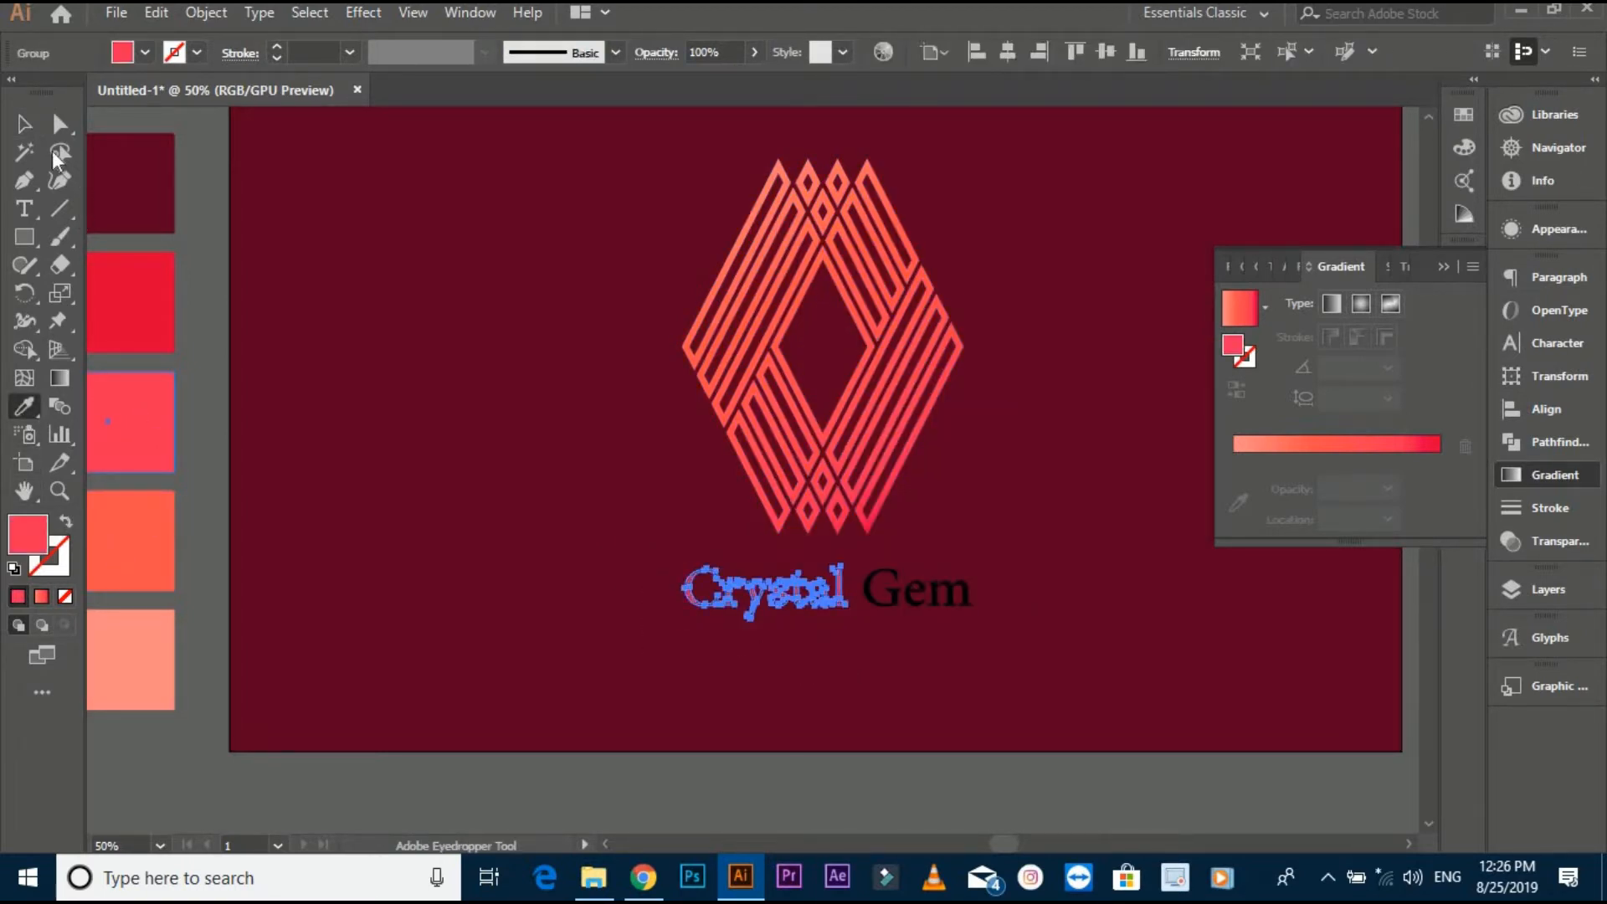
pyautogui.press('v')
pyautogui.click(878, 661)
# Recolour the word "Gem" with the light salmon of the lowest palette swatch.
pyautogui.click(879, 592)
pyautogui.click(24, 407)
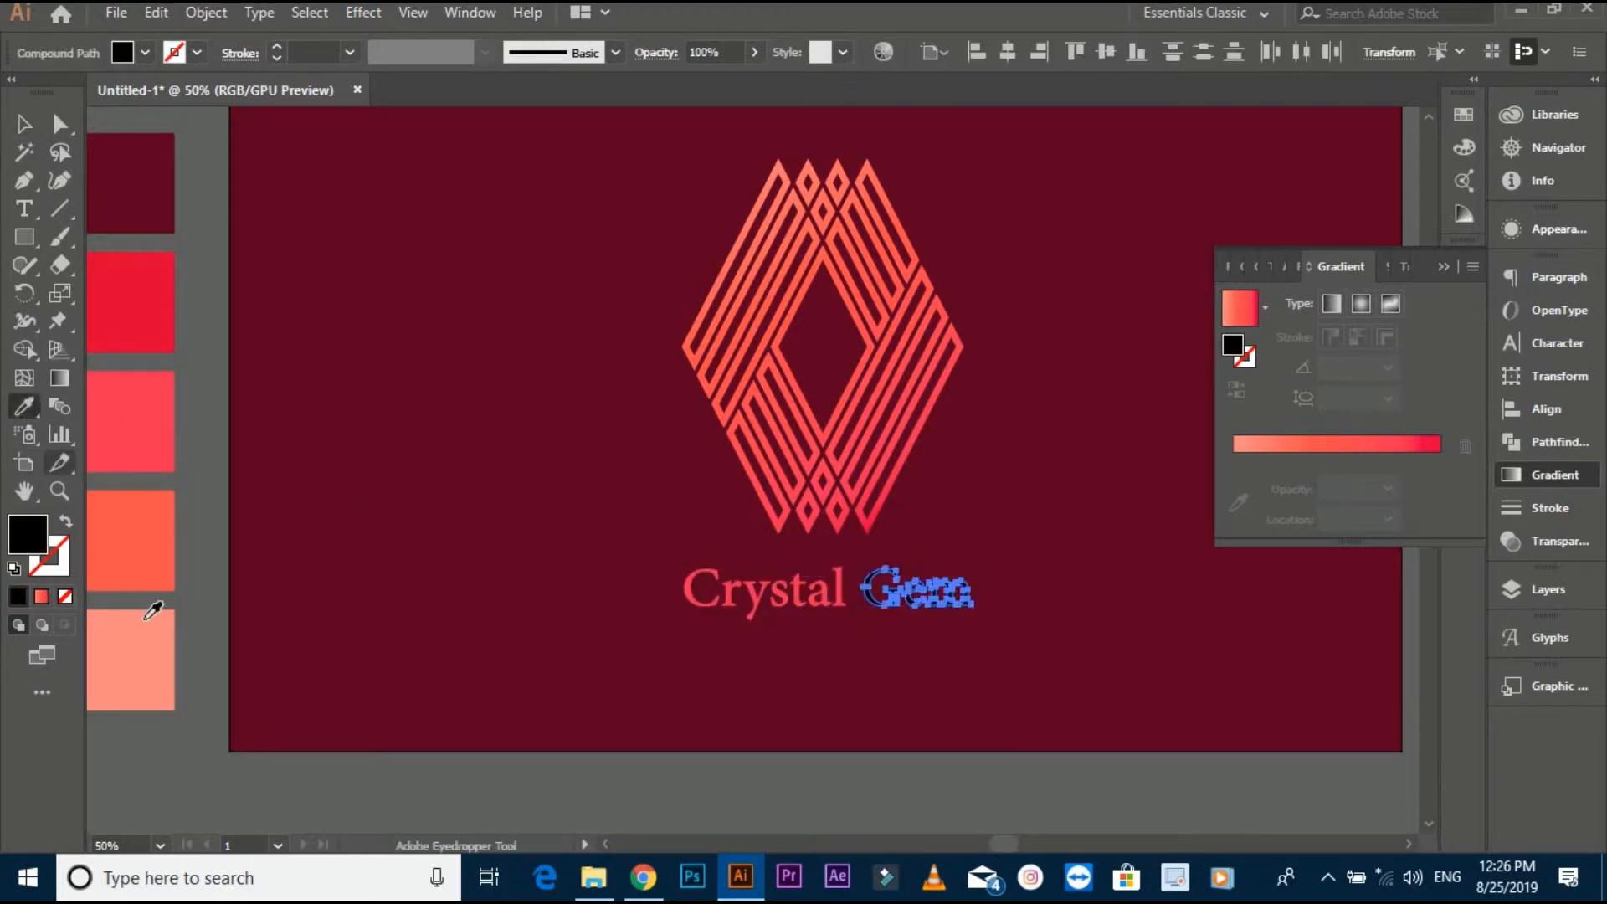
pyautogui.click(154, 621)
pyautogui.click(24, 124)
pyautogui.click(614, 656)
pyautogui.scroll(1, 872, 643)
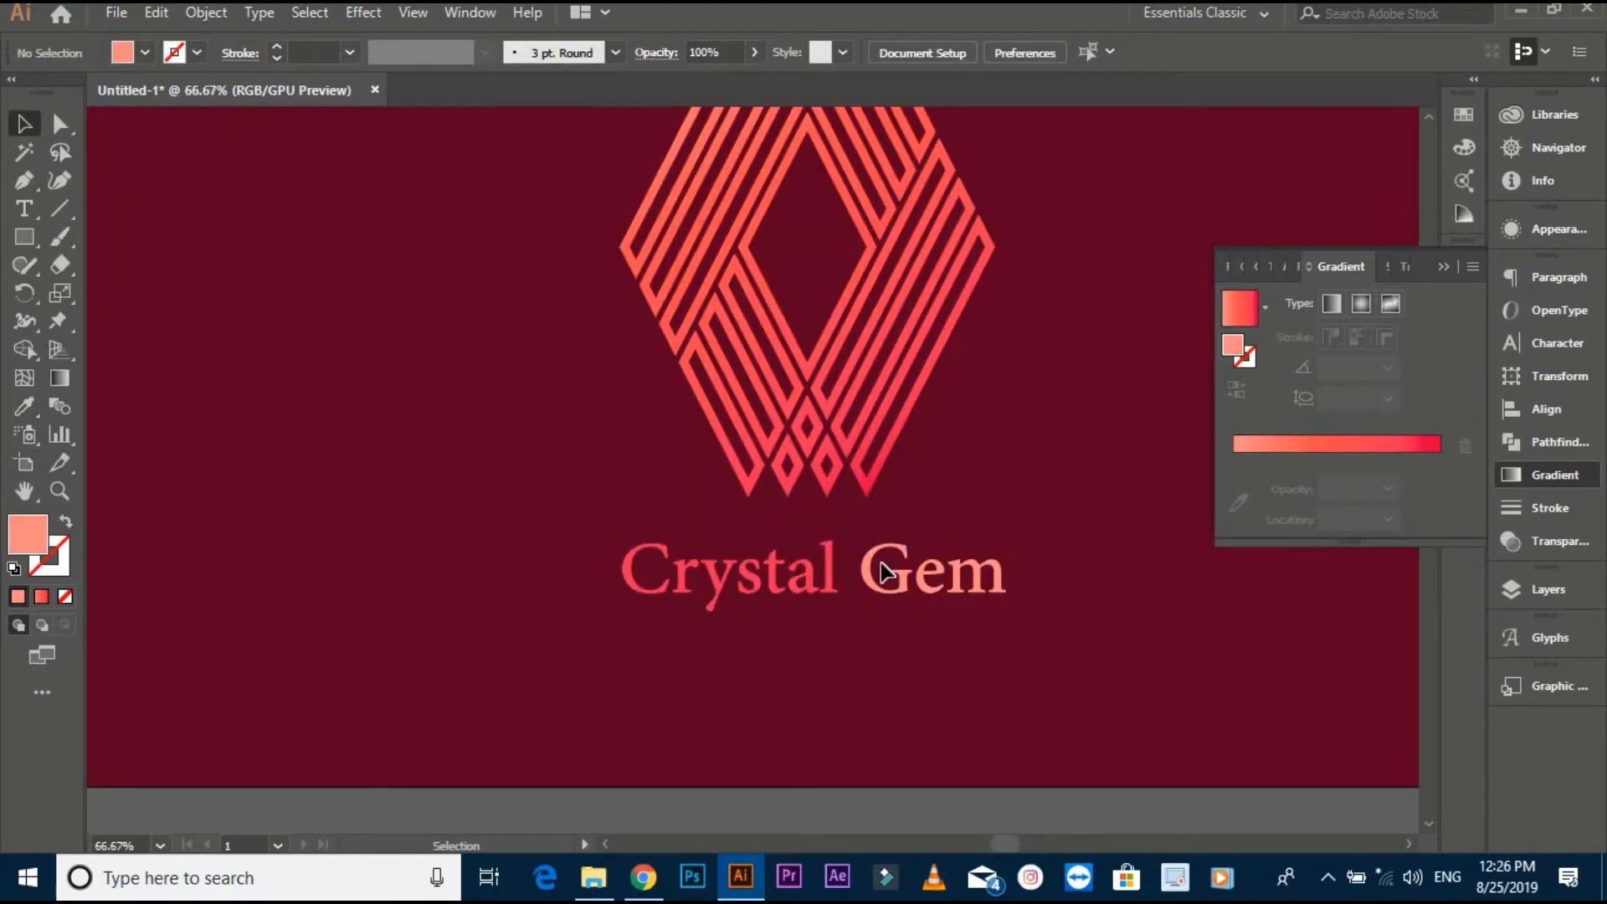
pyautogui.click(885, 572)
pyautogui.click(678, 628)
pyautogui.scroll(-1, 348, 495)
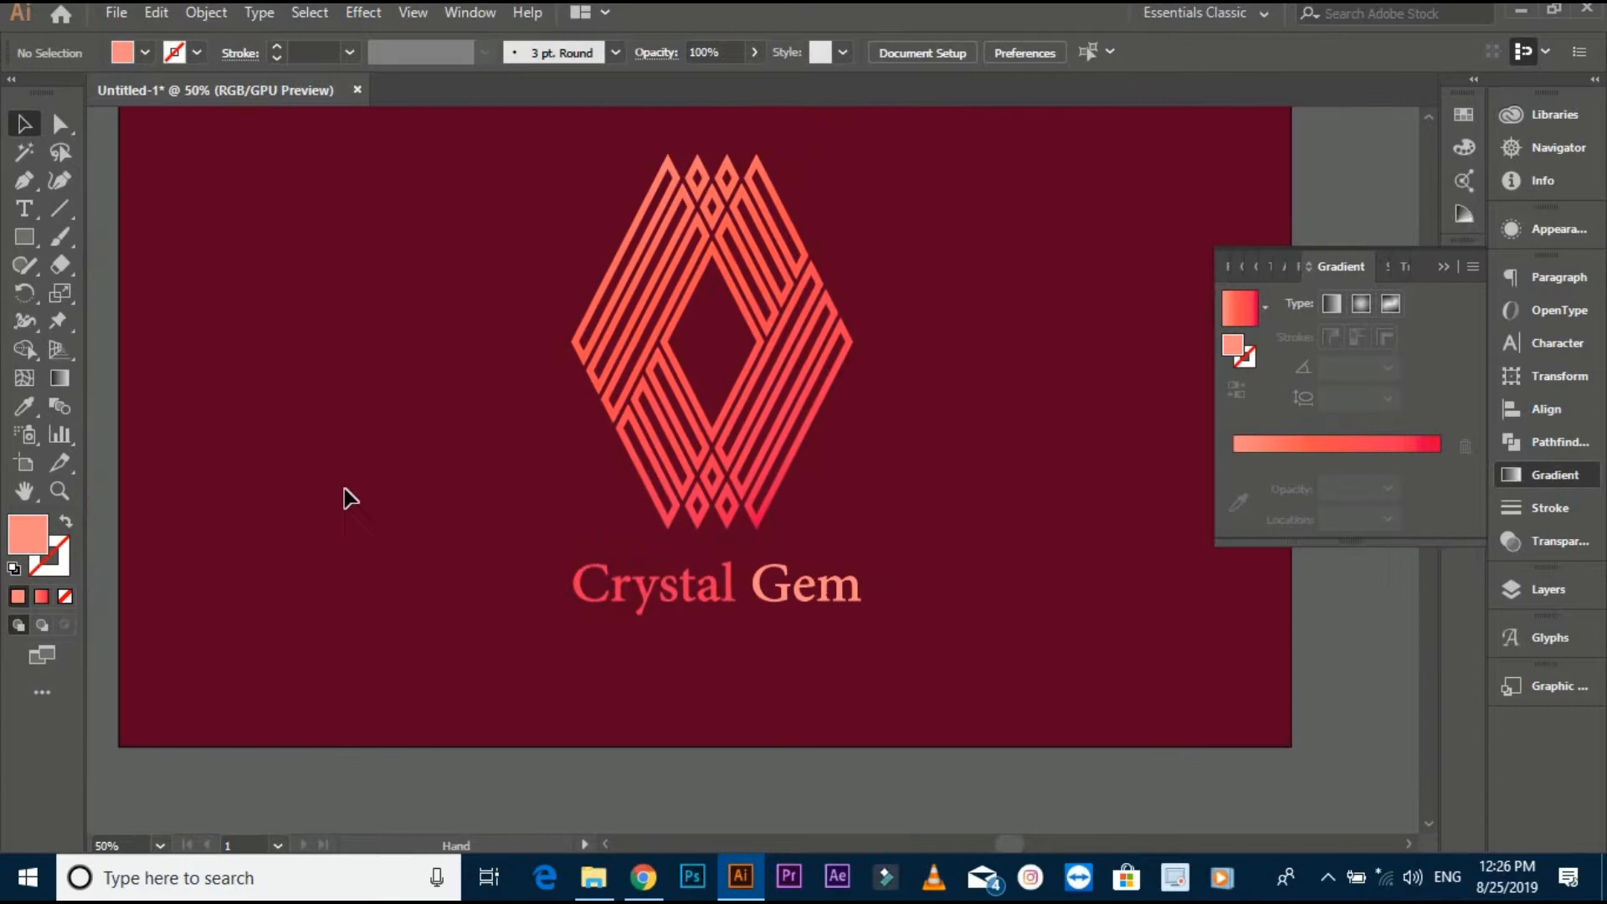
# Add the text "Stone" beneath "Crystal Gem", scale it up to about 67 pt and centre it roughly there.
pyautogui.click(24, 214)
pyautogui.click(623, 681)
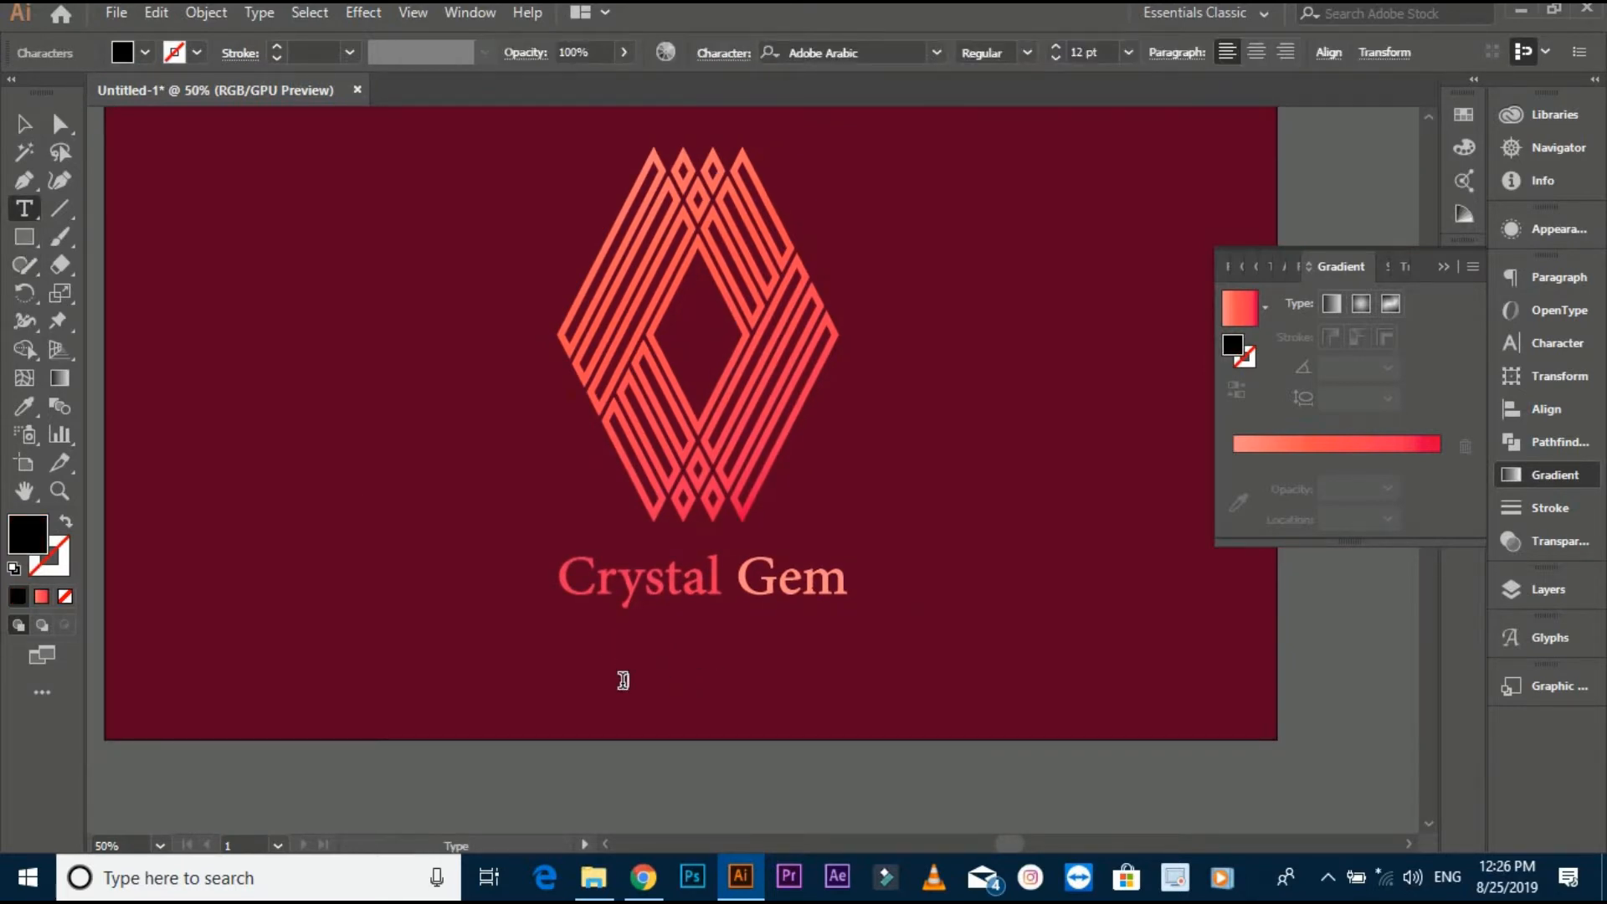
pyautogui.write('Stone')
pyautogui.click(24, 124)
pyautogui.moveTo(642, 689); pyautogui.dragTo(728, 652)
pyautogui.moveTo(748, 680)
pyautogui.mouseDown()
pyautogui.moveTo(781, 706)
pyautogui.moveTo(761, 690)
pyautogui.mouseUp()
pyautogui.click(807, 647)
# Recolour the "Stone" text with the orange palette swatch.
pyautogui.scroll(-1, 808, 642)
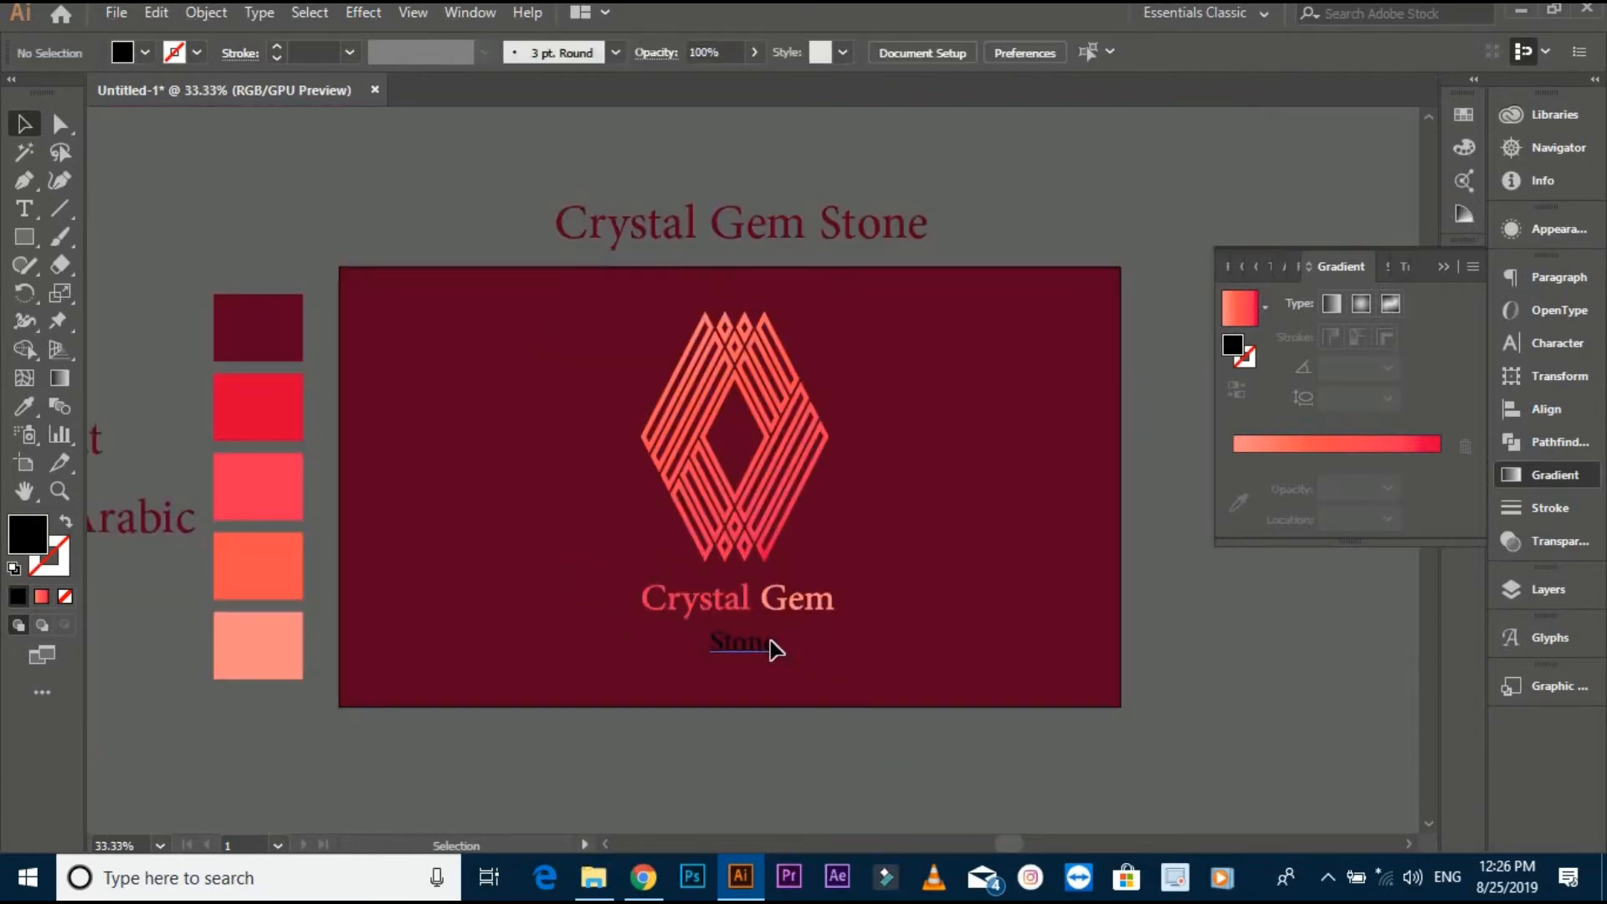
pyautogui.click(774, 649)
pyautogui.press('i')
pyautogui.click(252, 556)
pyautogui.press('v')
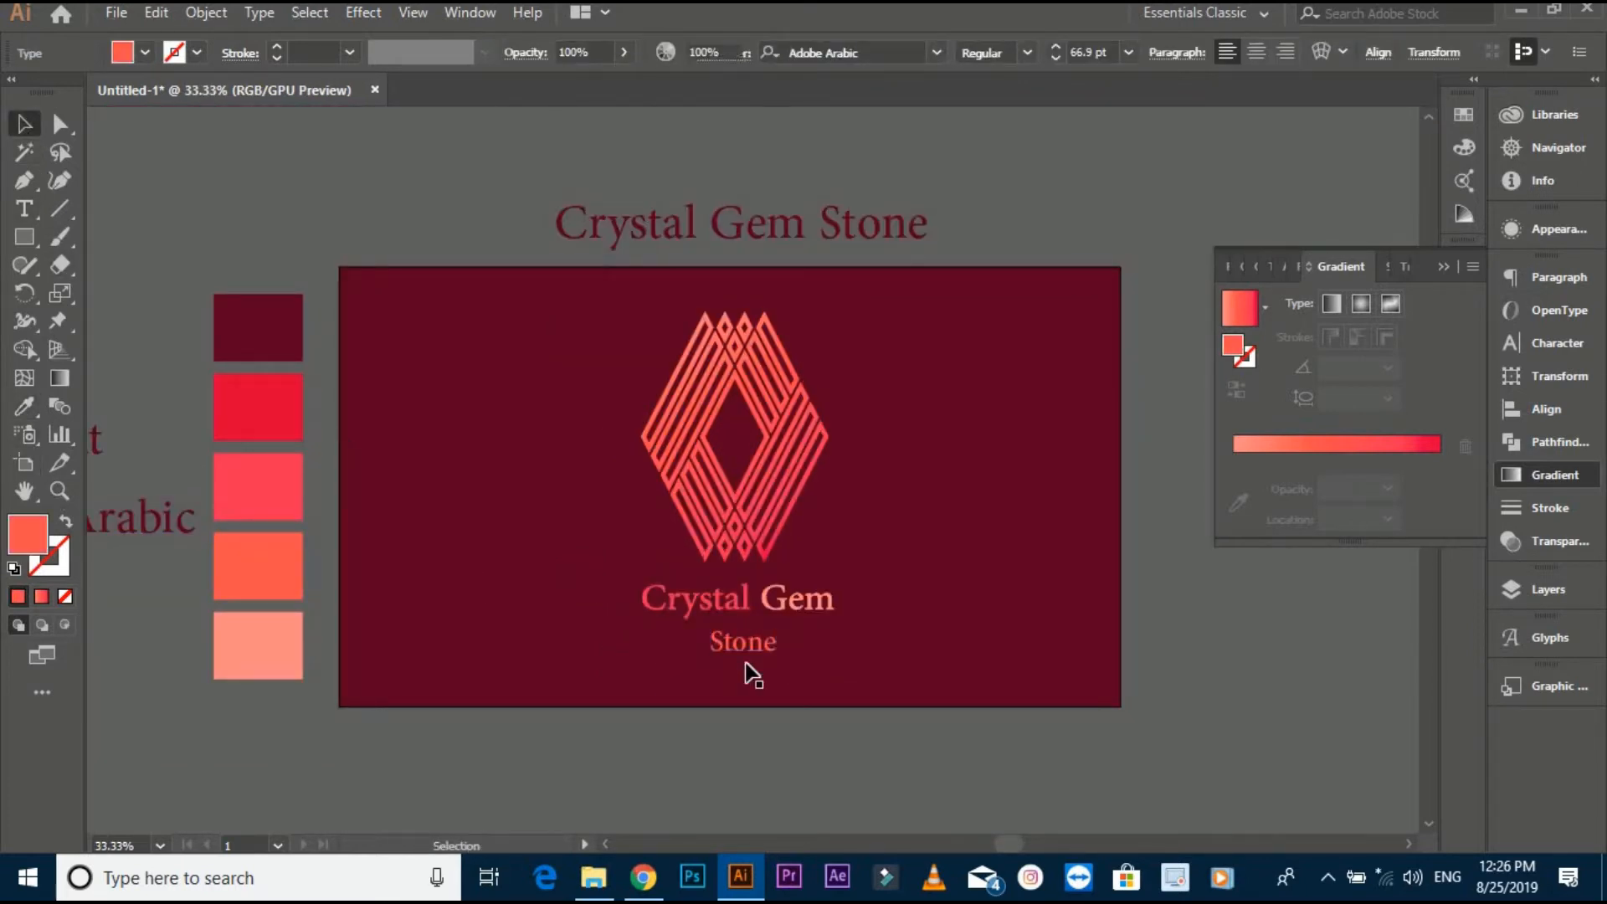
# Set the tracking of the "Stone" text to 500.
pyautogui.scroll(2, 746, 665)
pyautogui.rightClick(753, 640)
pyautogui.click(824, 667)
pyautogui.click(786, 636)
pyautogui.click(1555, 342)
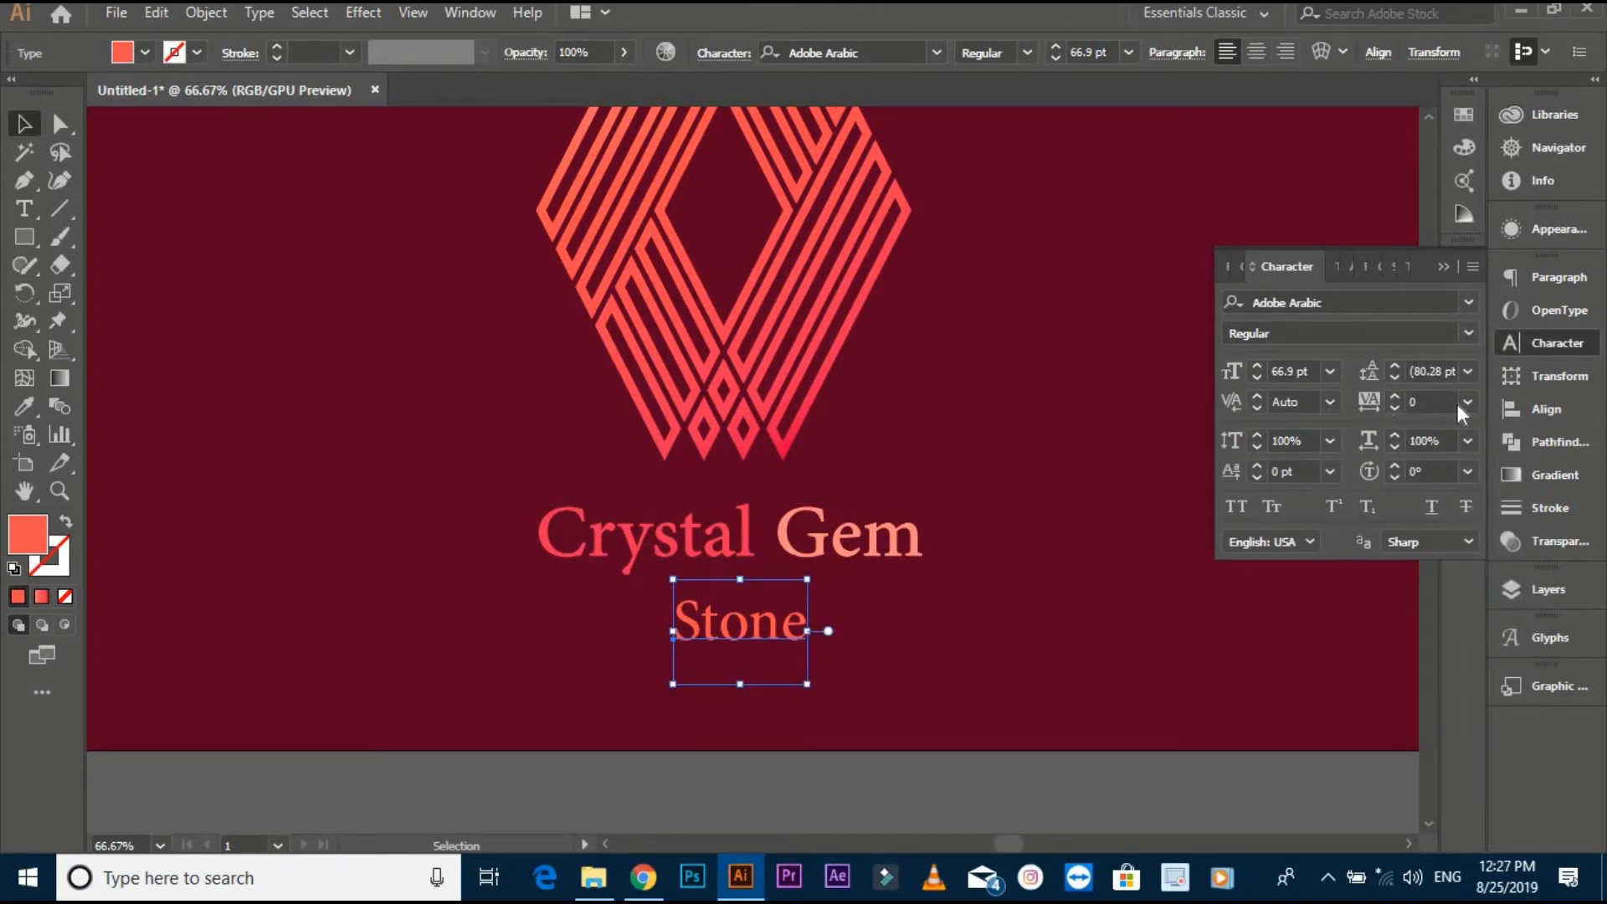
pyautogui.click(1439, 402)
pyautogui.press('BackSpace')
pyautogui.write('500')
pyautogui.press('Return')
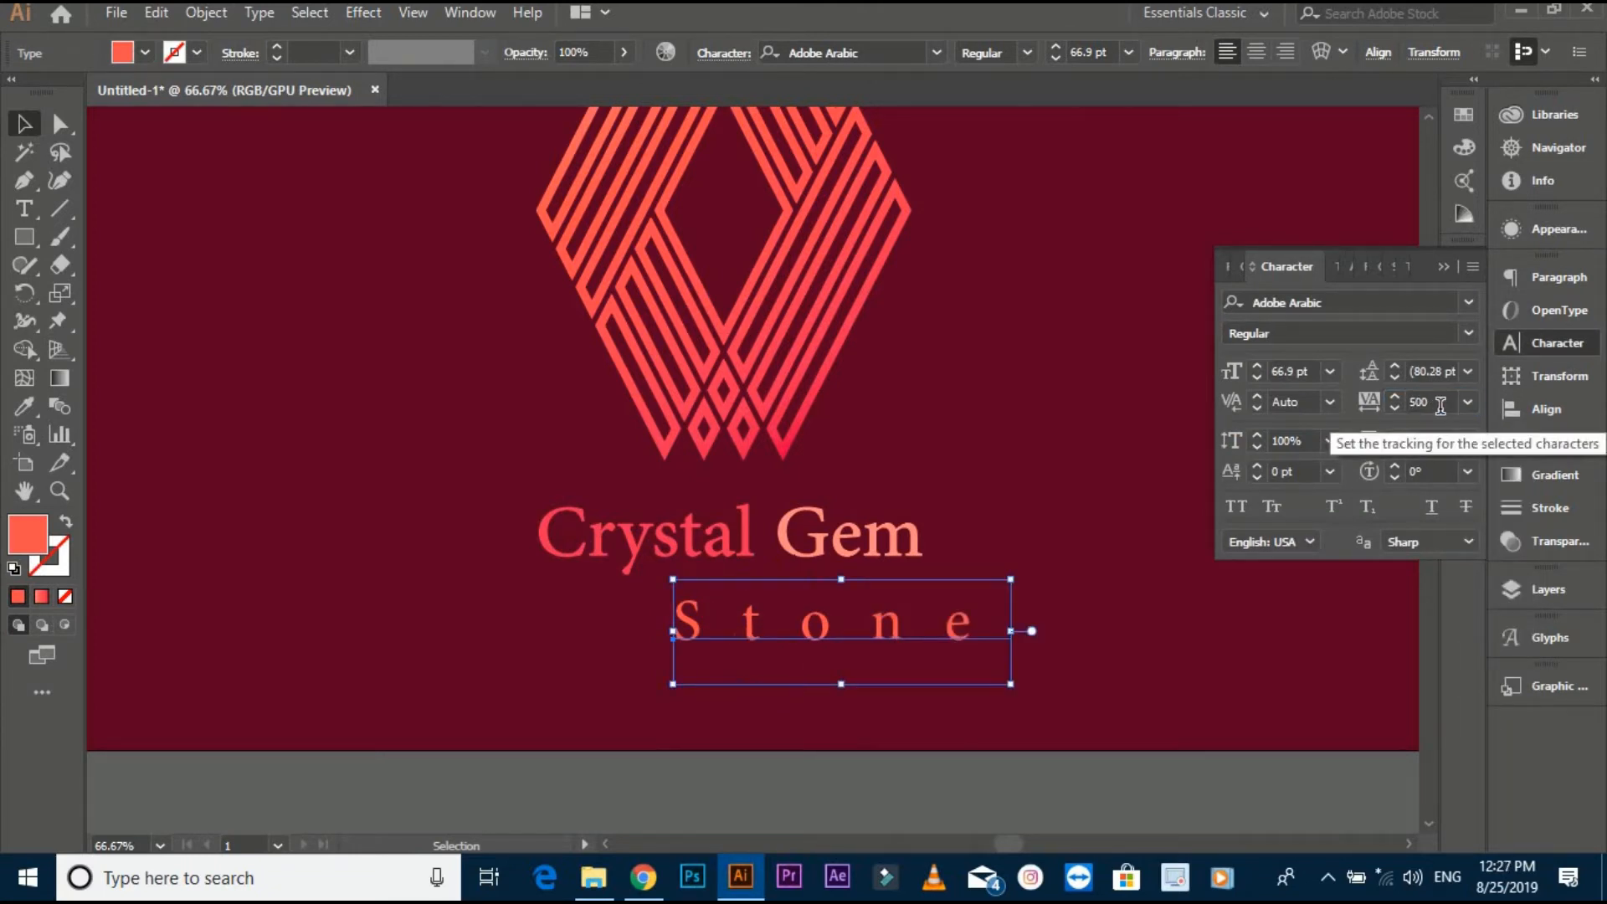
# Group "Crystal" and "Gem" together and convert the "Stone" text to outlines.
pyautogui.click(871, 548)
pyautogui.hotkey('ctrl', 'g')
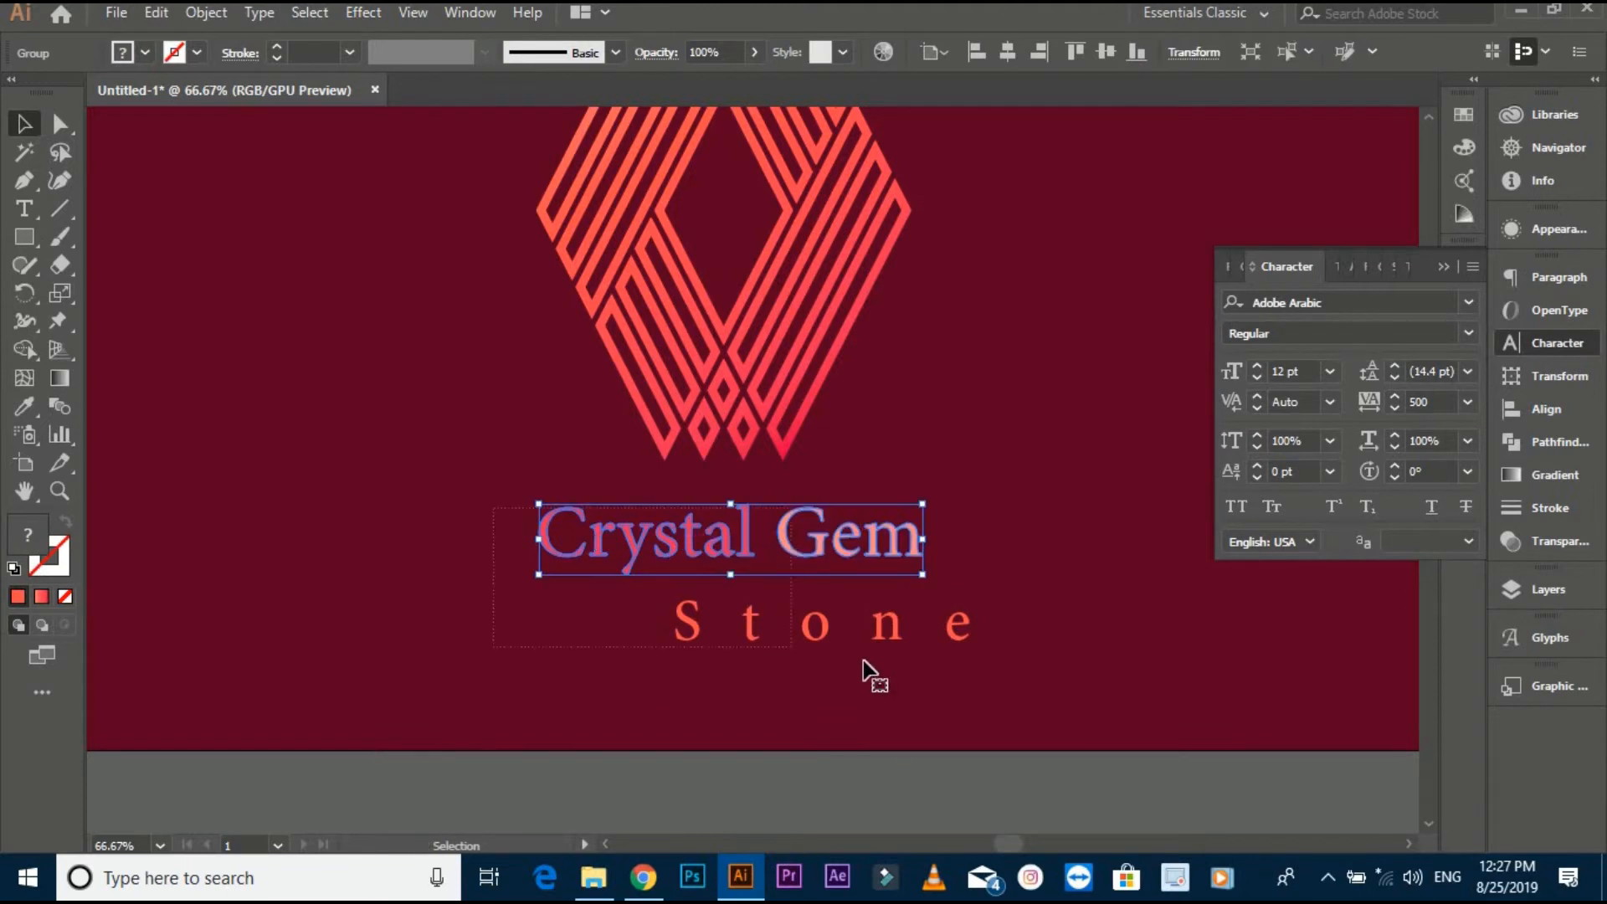
pyautogui.keyDown('shift'); pyautogui.click(811, 631); pyautogui.keyUp('shift')
pyautogui.click(1033, 585)
pyautogui.rightClick(918, 624)
pyautogui.click(969, 341)
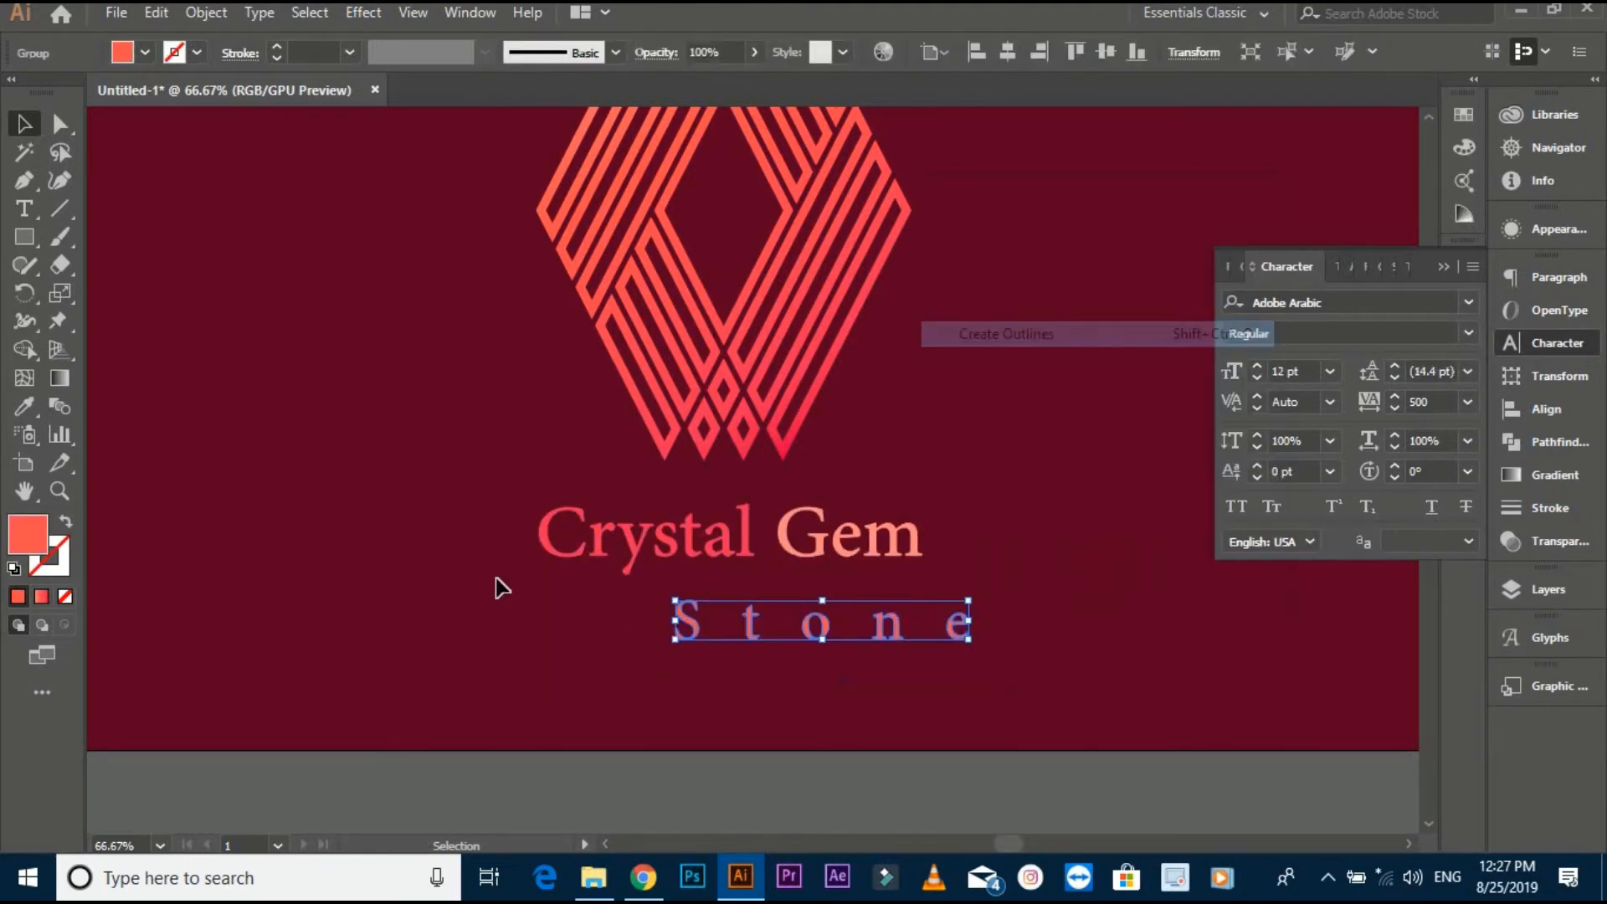
# Centre "Stone" horizontally beneath "Crystal Gem", keeping "Crystal Gem" as the key object.
pyautogui.keyDown('shift'); pyautogui.click(752, 554); pyautogui.keyUp('shift')
pyautogui.click(754, 554)
pyautogui.click(1007, 51)
pyautogui.click(1026, 298)
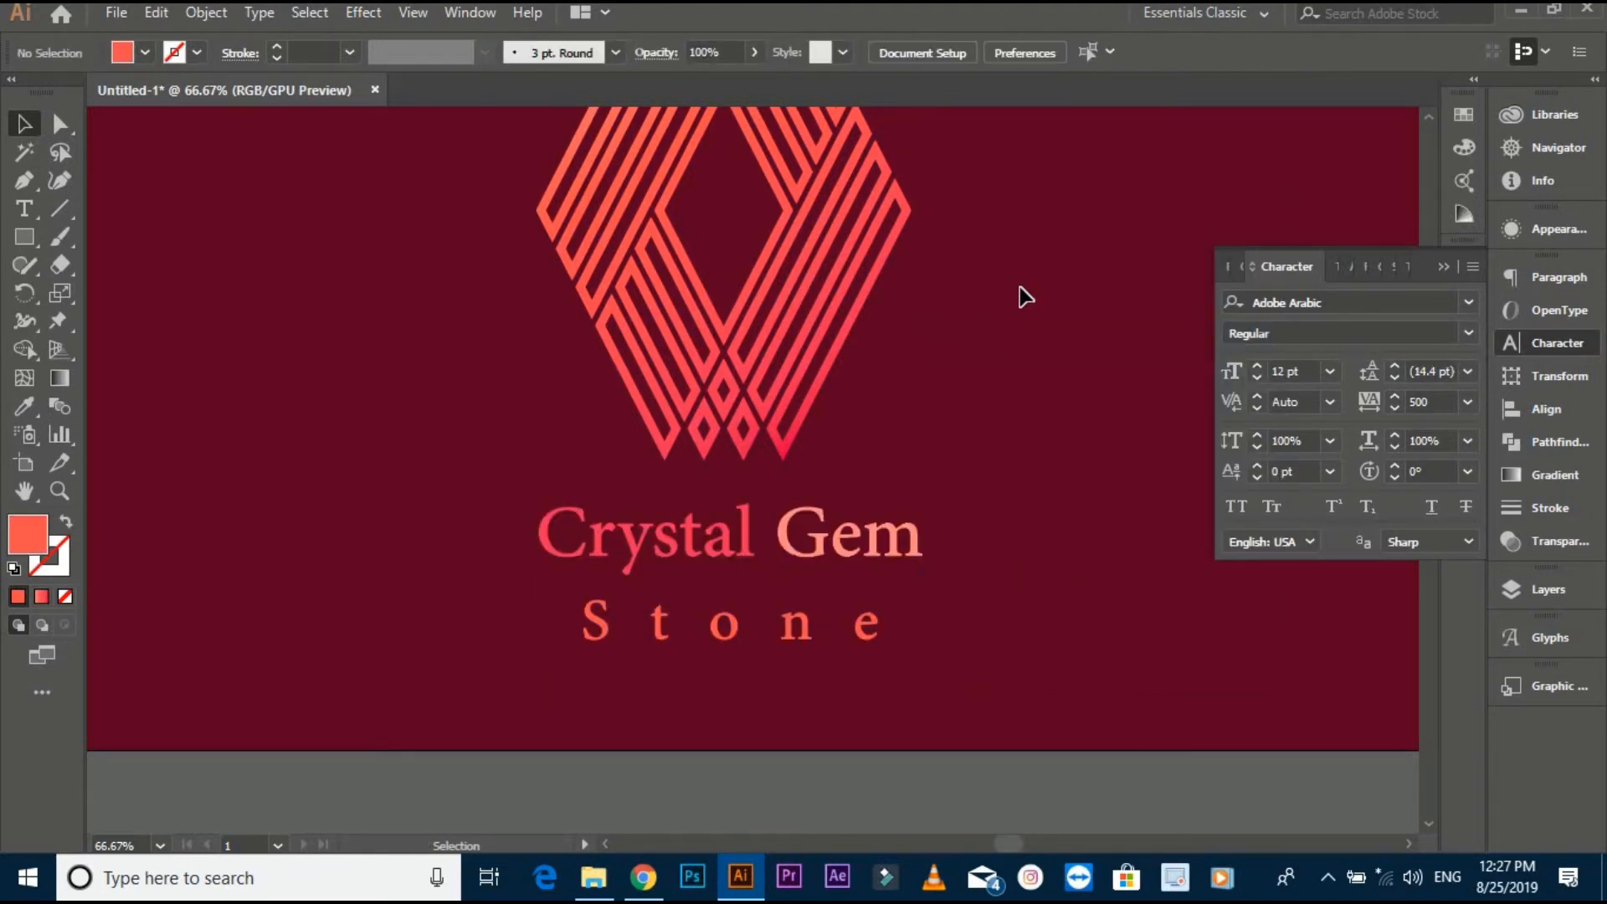
# Group the two text lines and centre them horizontally beneath the diamond, using the diamond as the key object.
pyautogui.scroll(1, 811, 617)
pyautogui.click(804, 638)
pyautogui.moveTo(971, 760); pyautogui.dragTo(971, 760)
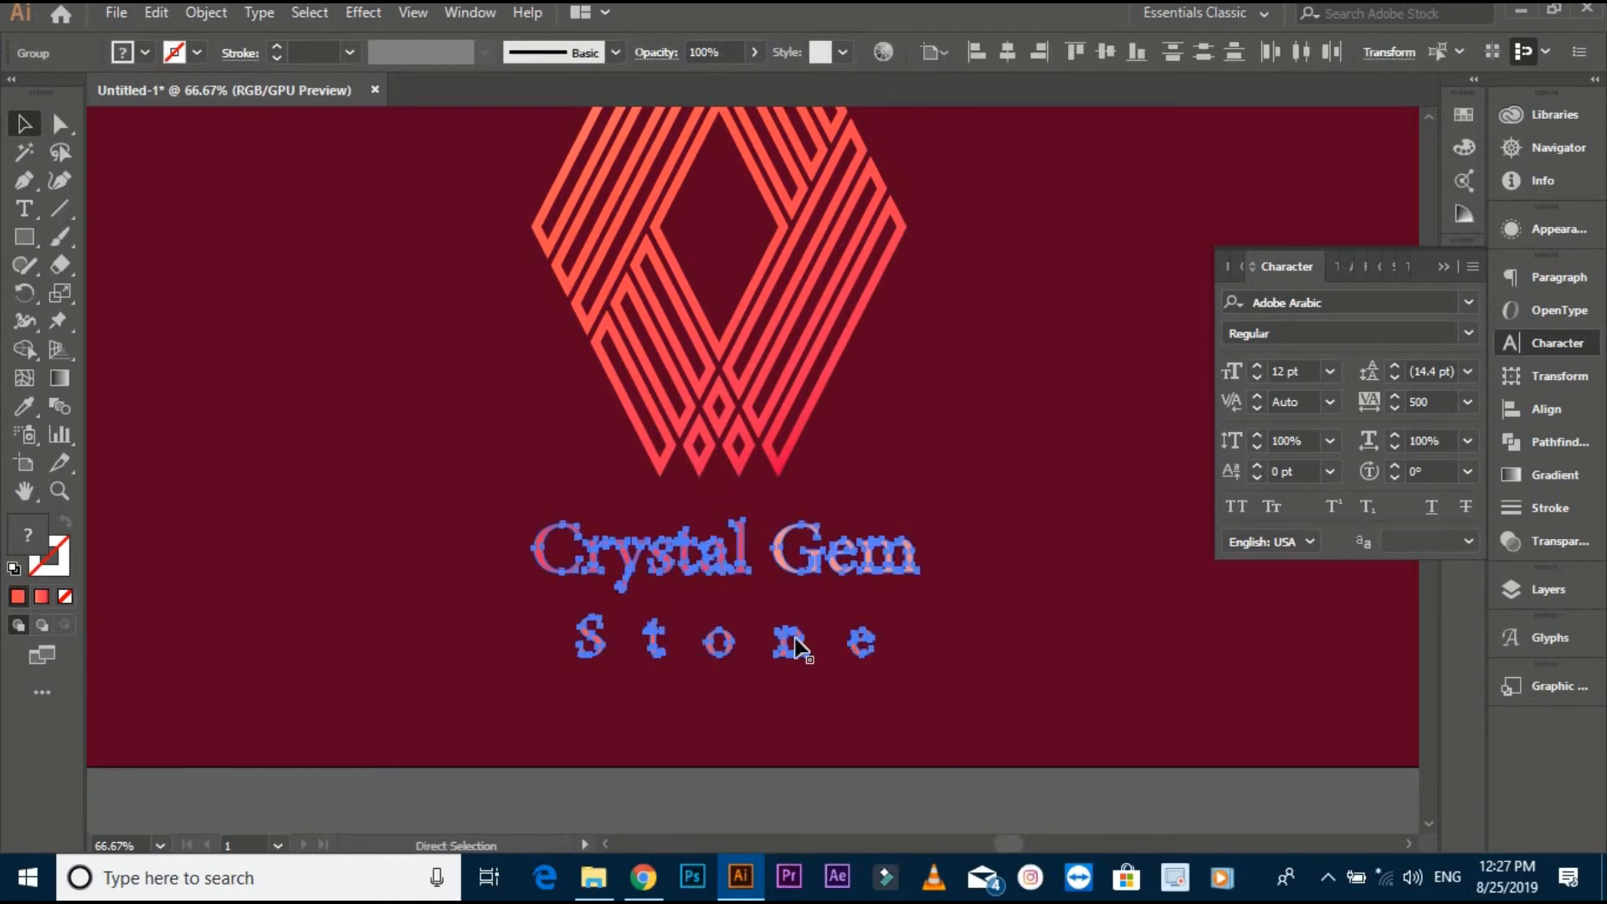
pyautogui.hotkey('ctrl', 'g')
pyautogui.keyDown('shift'); pyautogui.click(720, 419); pyautogui.keyUp('shift')
pyautogui.click(720, 418)
pyautogui.click(1007, 52)
pyautogui.click(1011, 247)
pyautogui.scroll(-1, 1016, 254)
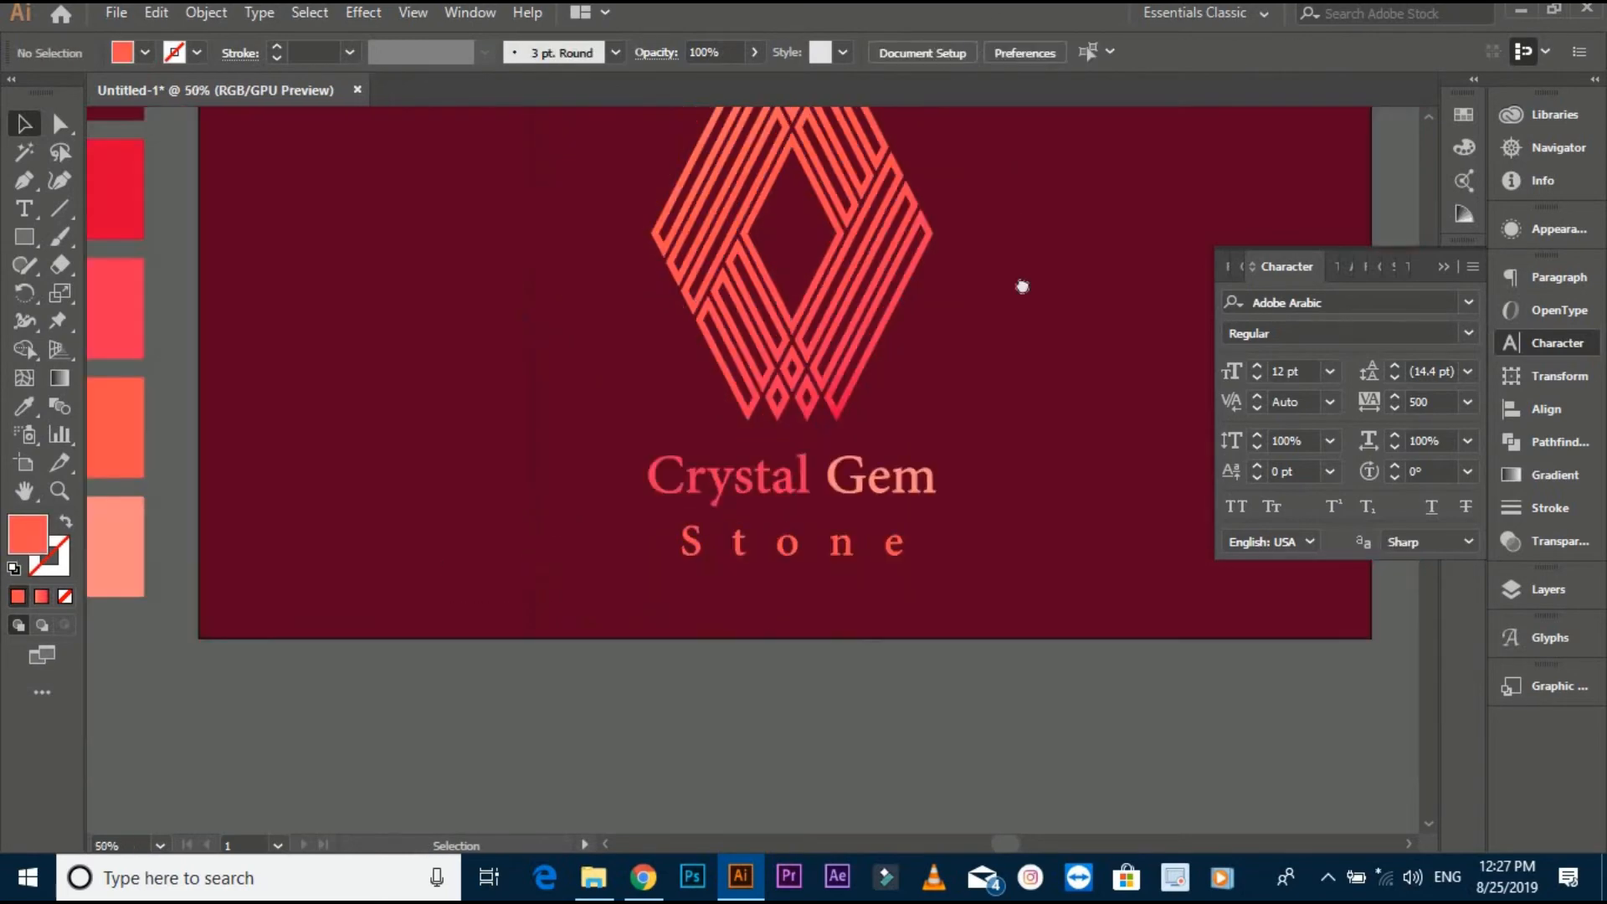
# Centre the diamond and its text horizontally on the dark red background rectangle.
pyautogui.scroll(3, 1019, 281)
pyautogui.moveTo(649, 361); pyautogui.dragTo(1063, 730)
pyautogui.click(1061, 730)
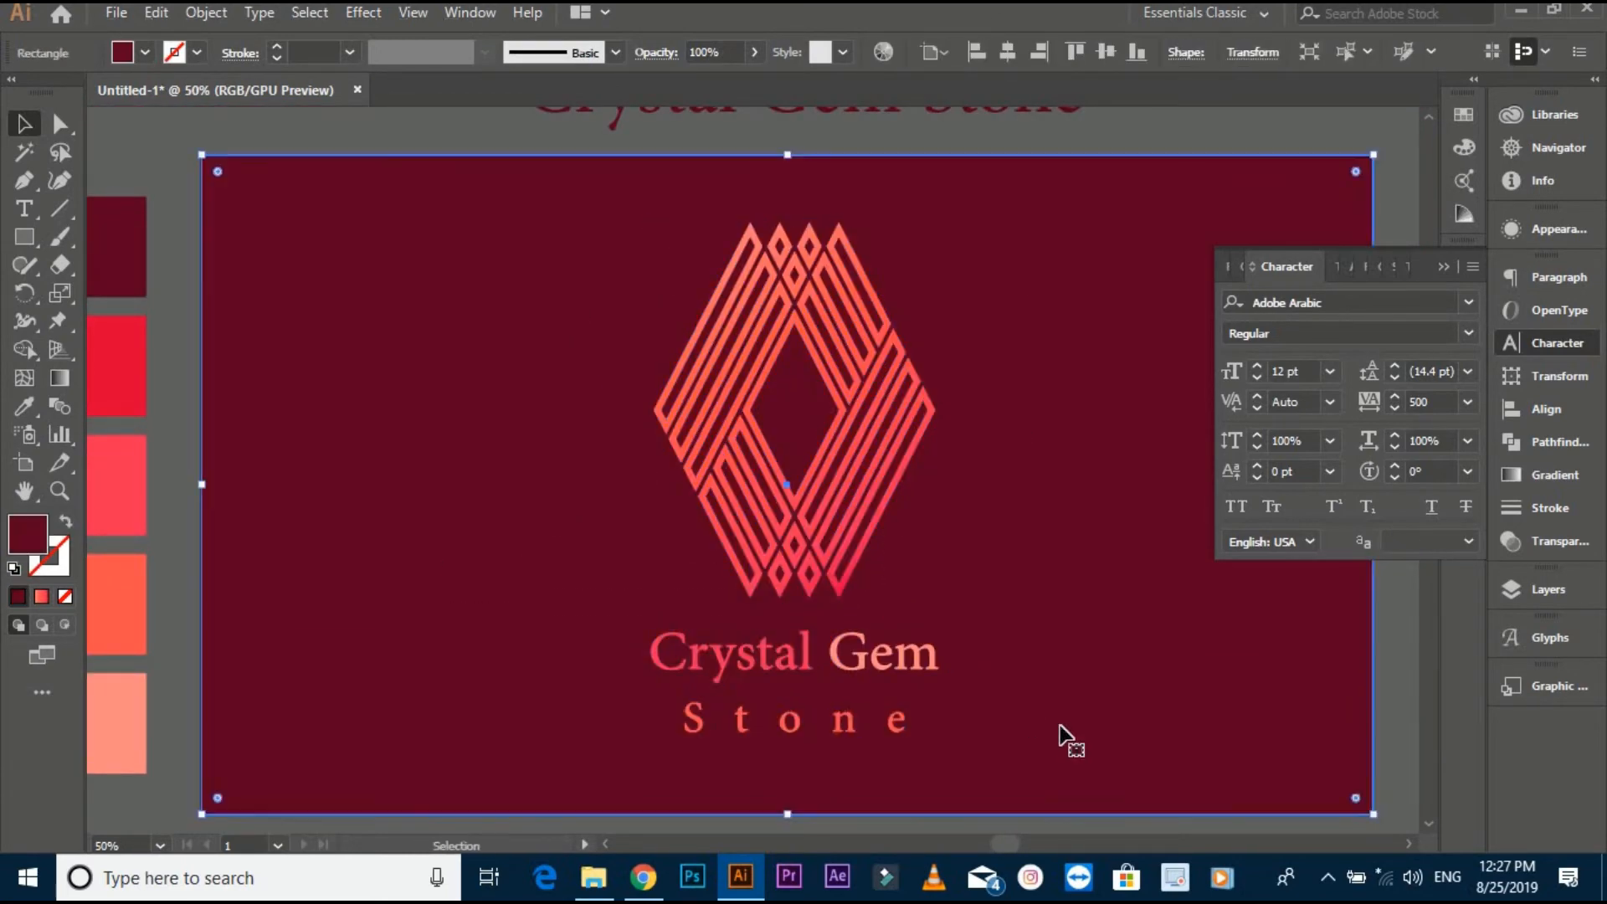
pyautogui.hotkey('ctrl', '-')
pyautogui.click(1179, 427)
pyautogui.moveTo(1202, 459); pyautogui.dragTo(606, 630)
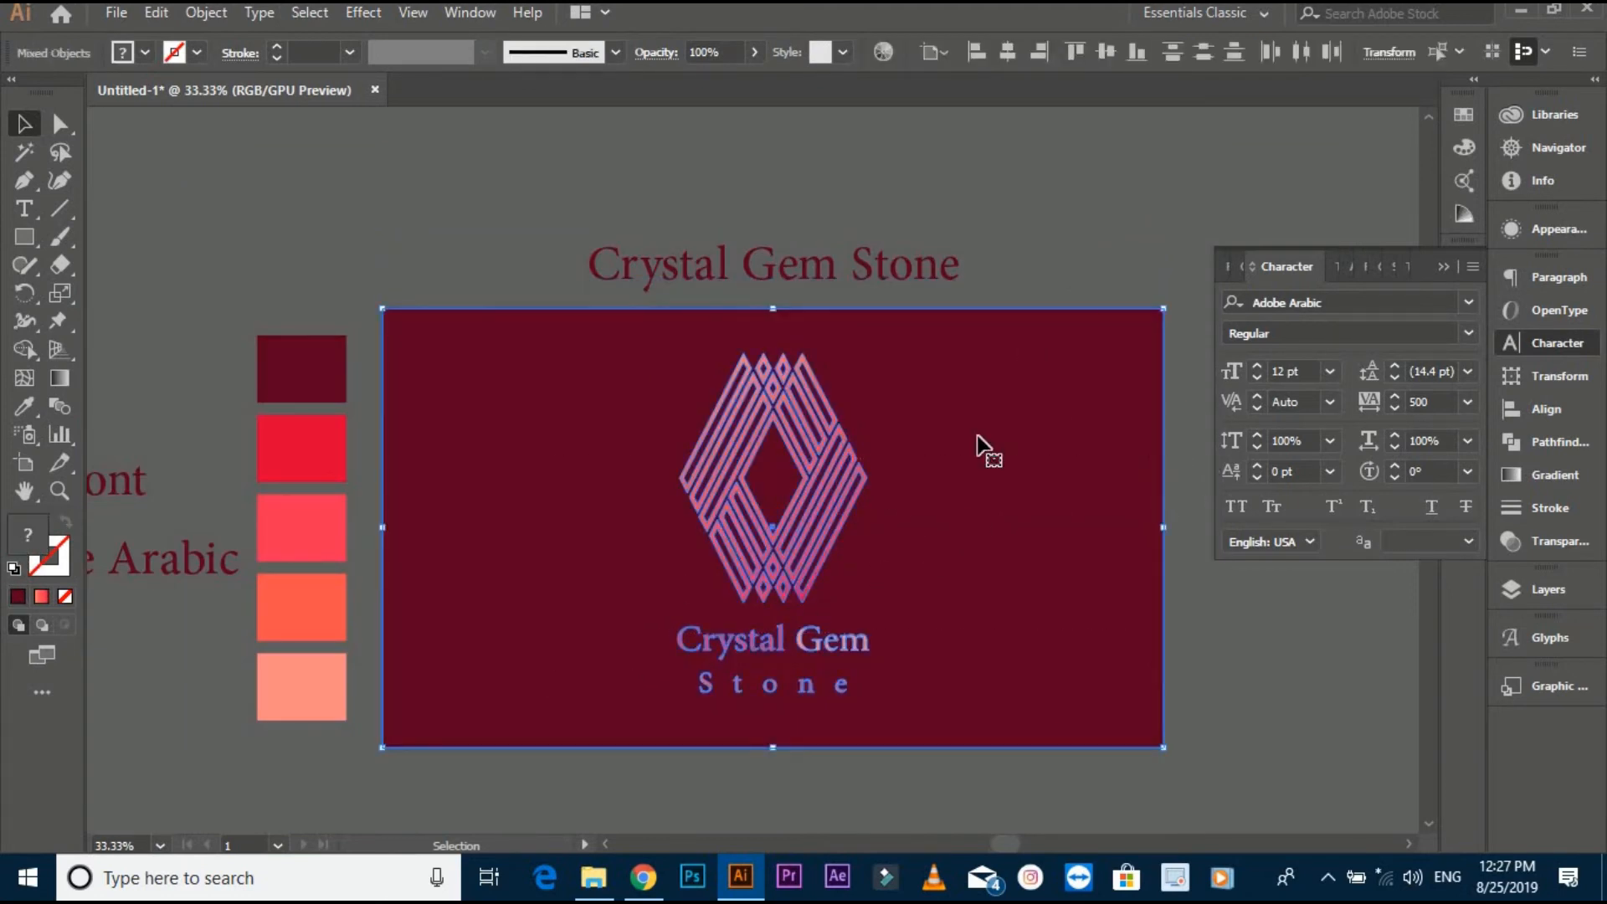
pyautogui.click(975, 52)
pyautogui.click(1007, 52)
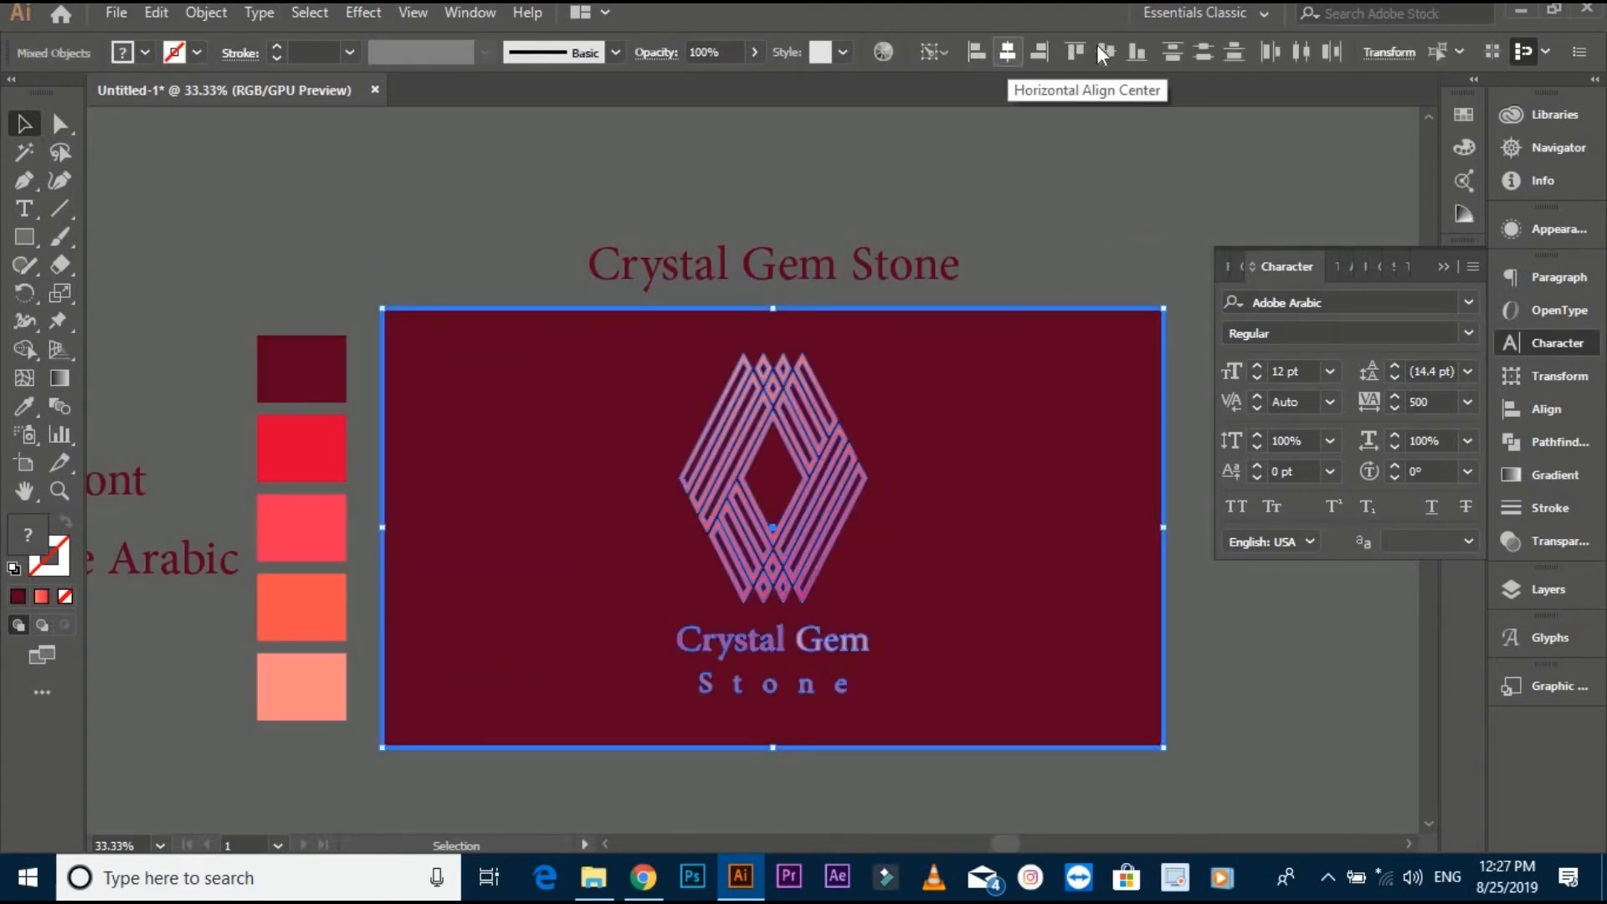
# Deselect the artwork and collapse the open Character settings to leave the finished logo in clear view.
pyautogui.click(1043, 212)
pyautogui.moveTo(1043, 211); pyautogui.dragTo(1033, 185)
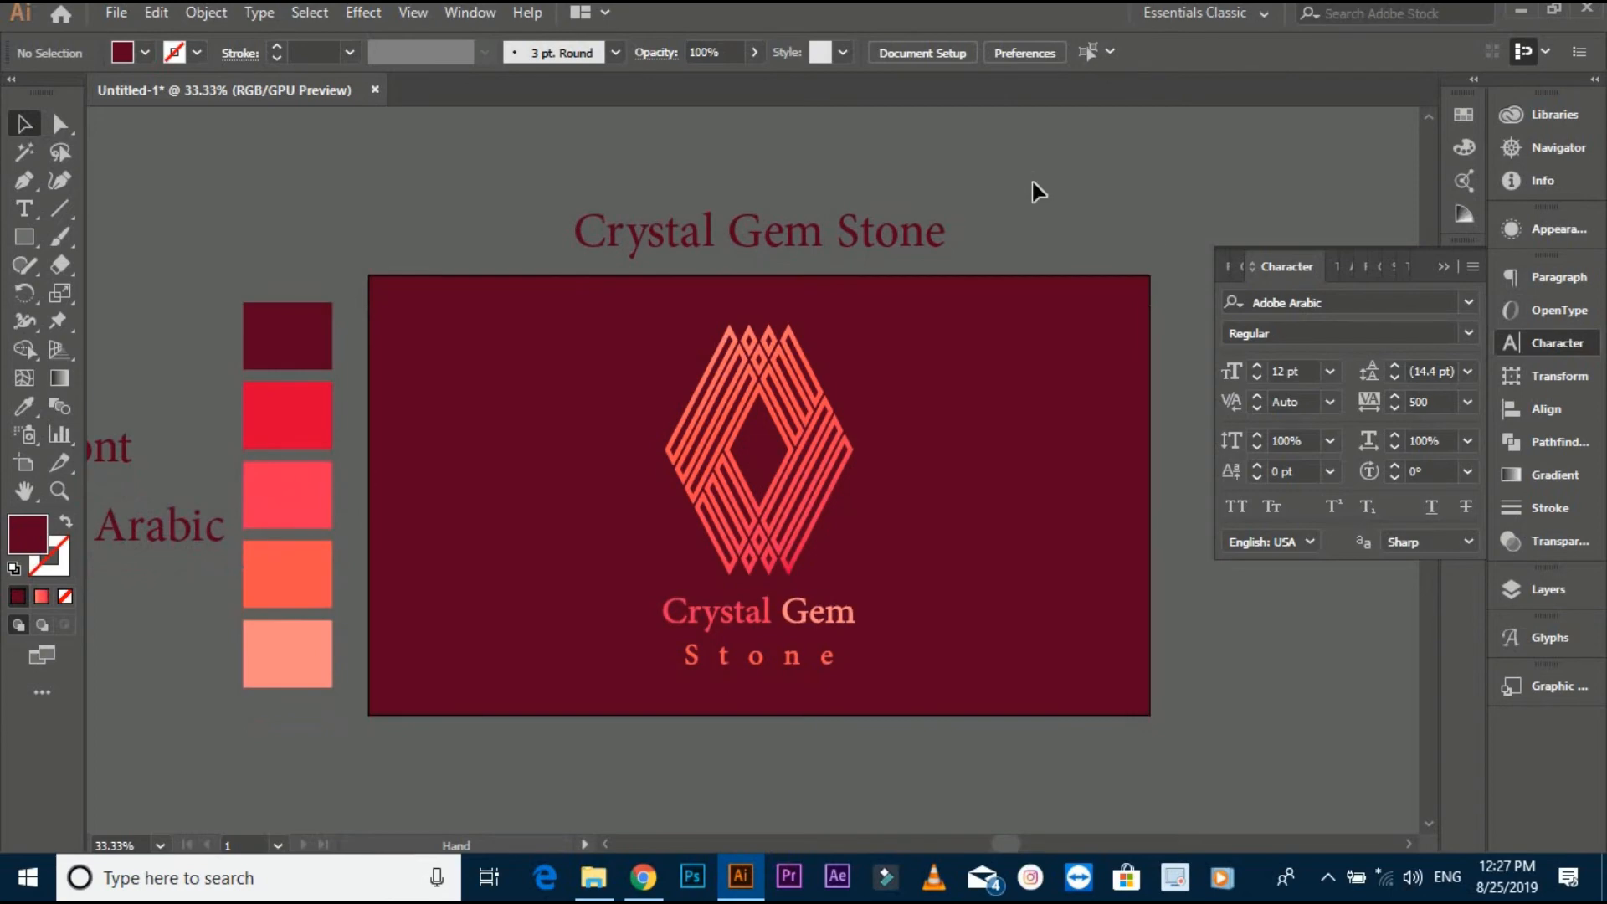
pyautogui.click(1442, 266)
pyautogui.moveTo(1229, 258); pyautogui.dragTo(1256, 276)
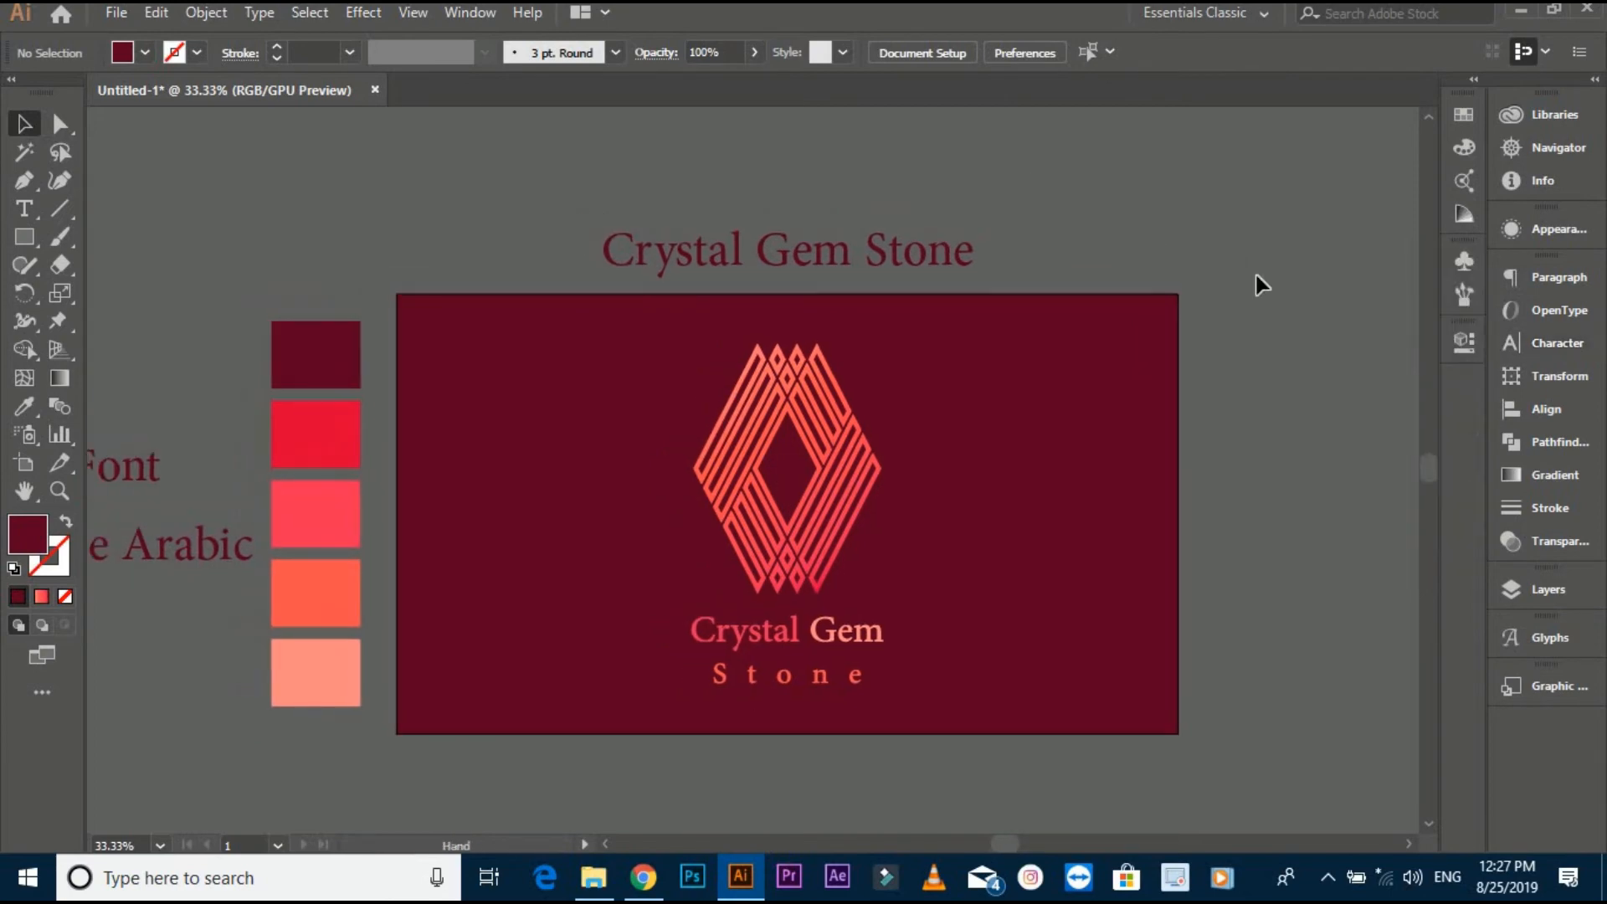